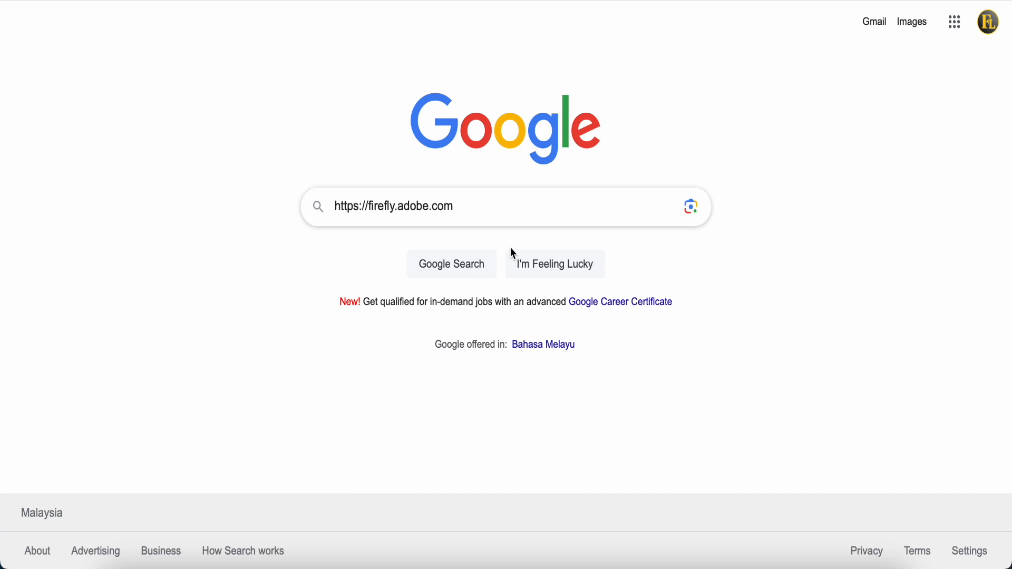
pyautogui.press('Return')
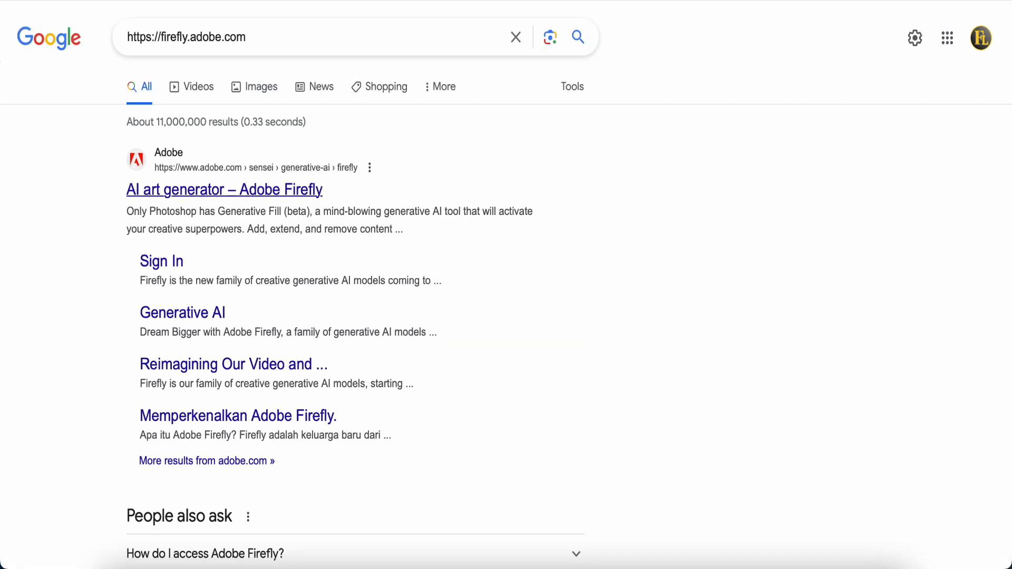
pyautogui.click(159, 190)
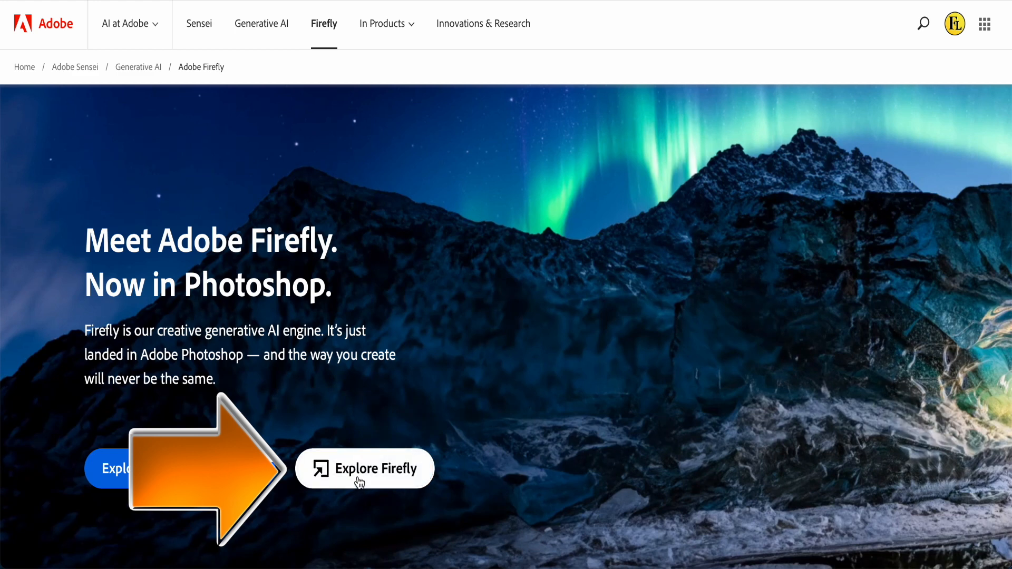
pyautogui.click(357, 478)
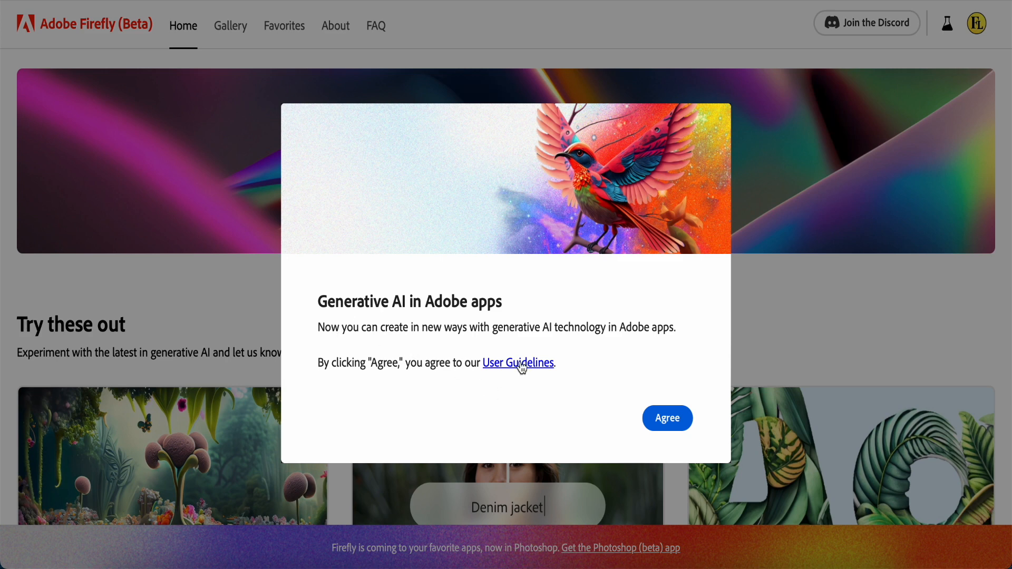
pyautogui.click(667, 419)
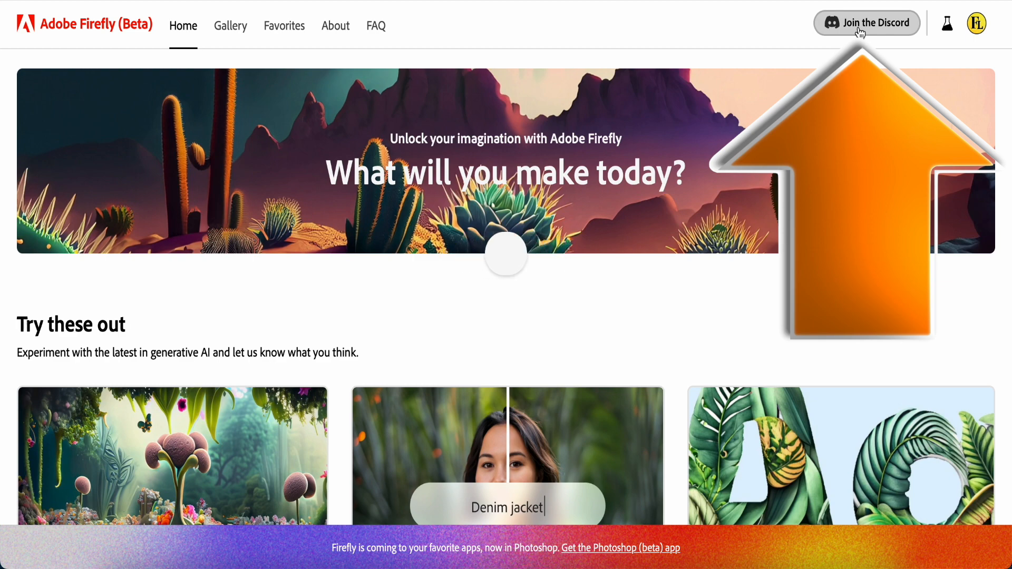
# Open the Text to image generator and go through all pages of the Firefly welcome introduction
pyautogui.scroll(-3, 570, 311)
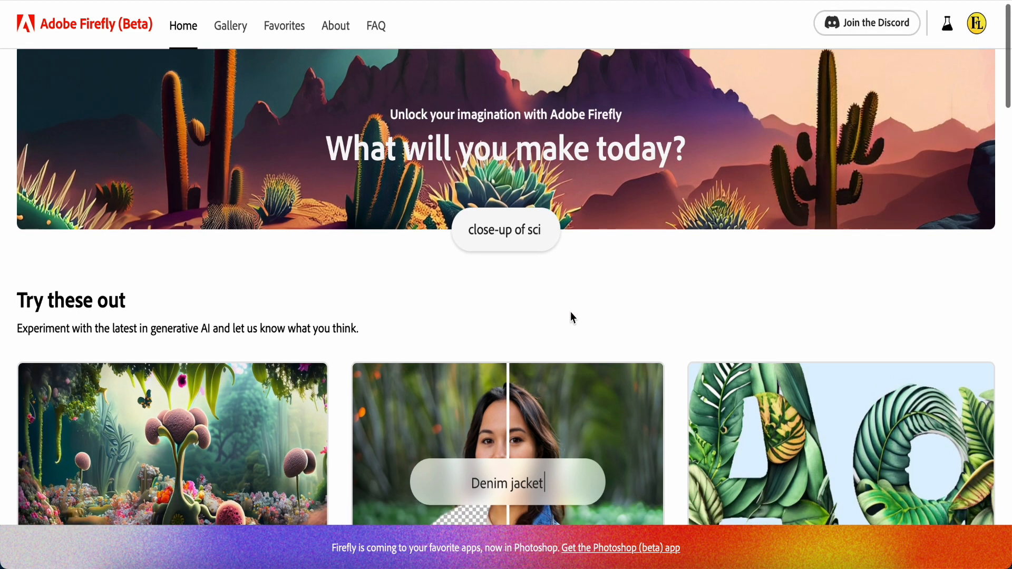
pyautogui.scroll(-3, 570, 312)
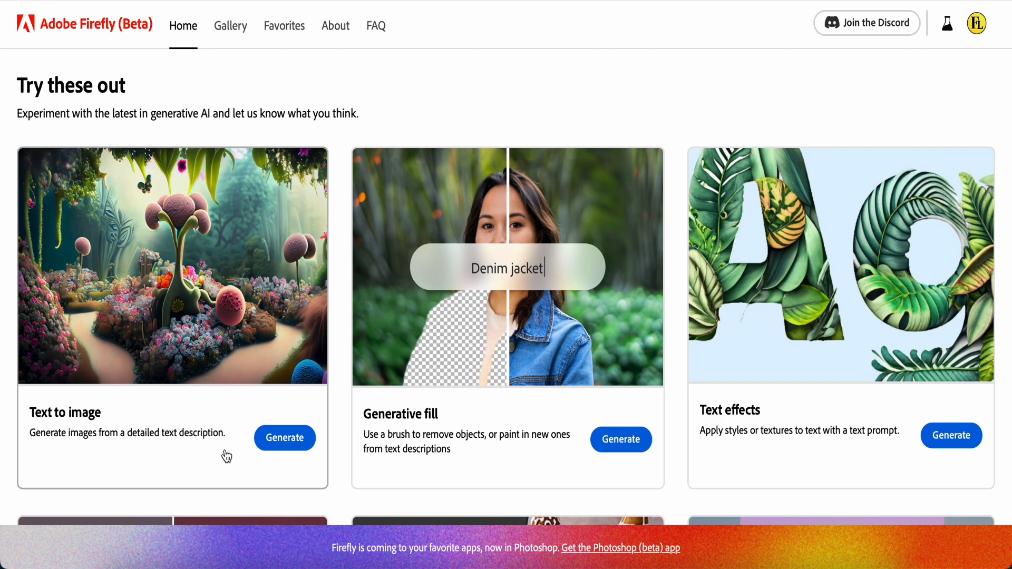
pyautogui.click(284, 440)
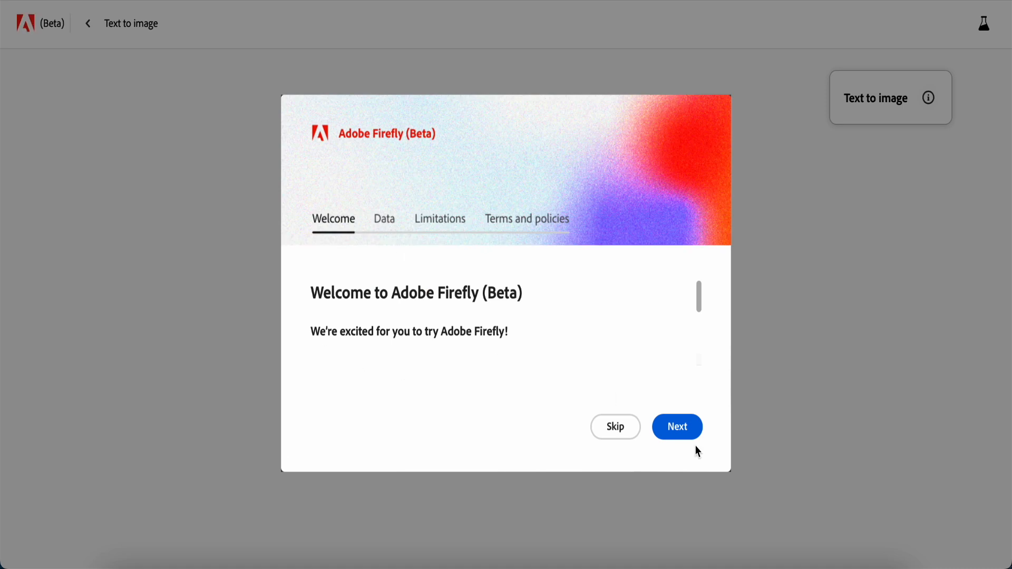
pyautogui.click(678, 427)
pyautogui.click(677, 427)
pyautogui.click(678, 426)
pyautogui.click(676, 427)
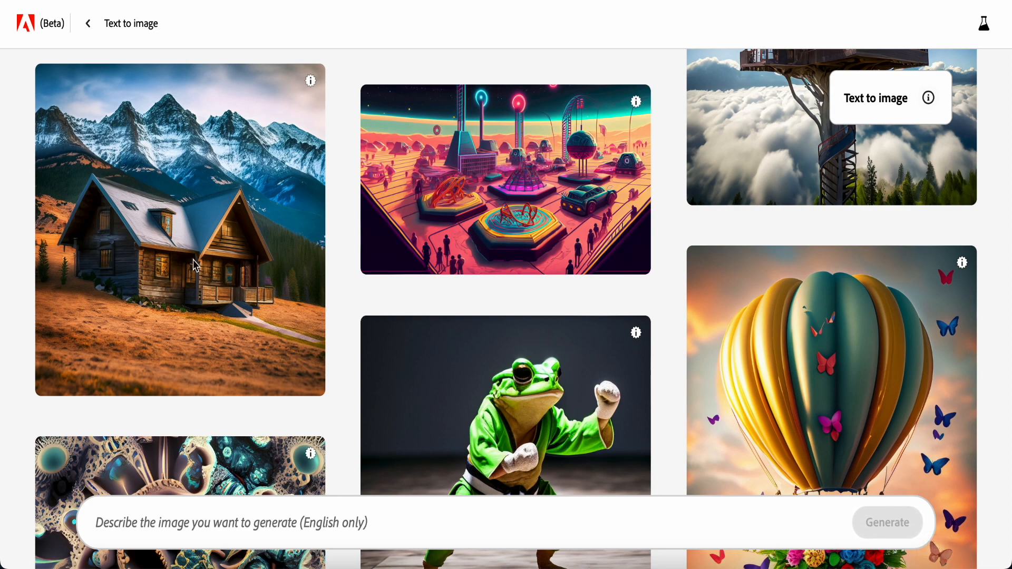
# Browse the sample gallery's prompts and generate images from the "Toad practicing karate" sample prompt
pyautogui.moveTo(195, 266)
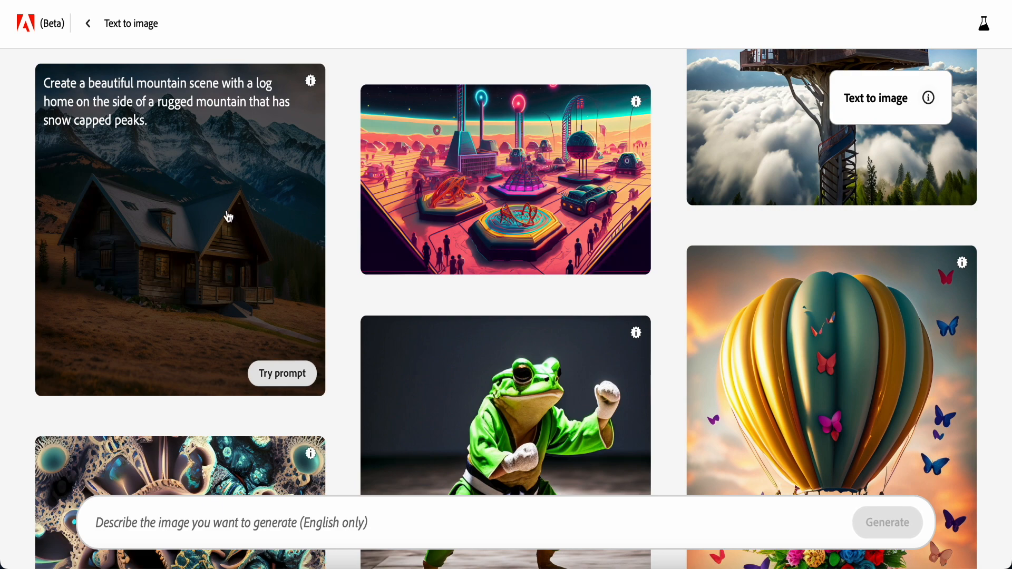
pyautogui.scroll(-4, 517, 310)
pyautogui.moveTo(514, 300)
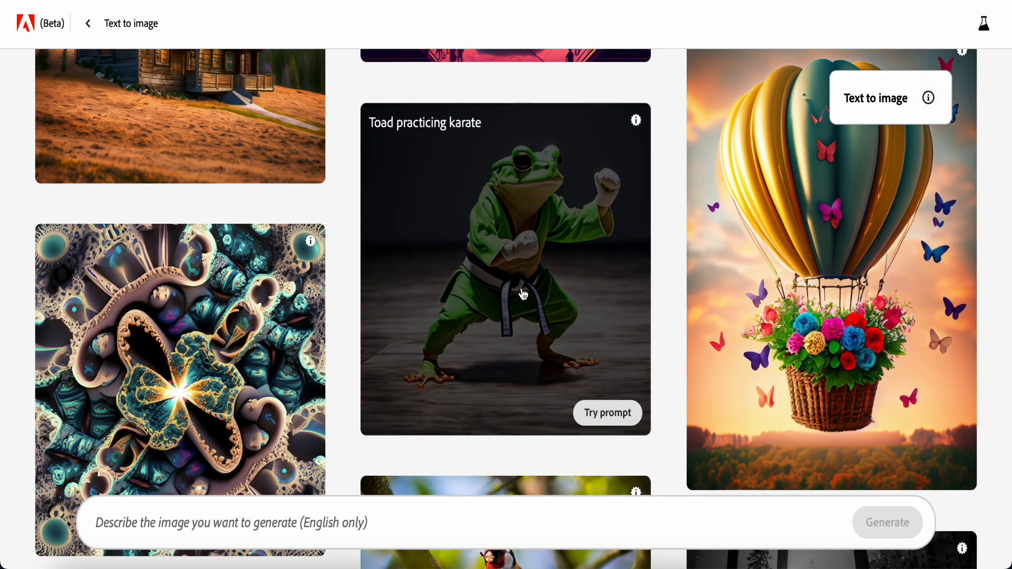
pyautogui.click(608, 414)
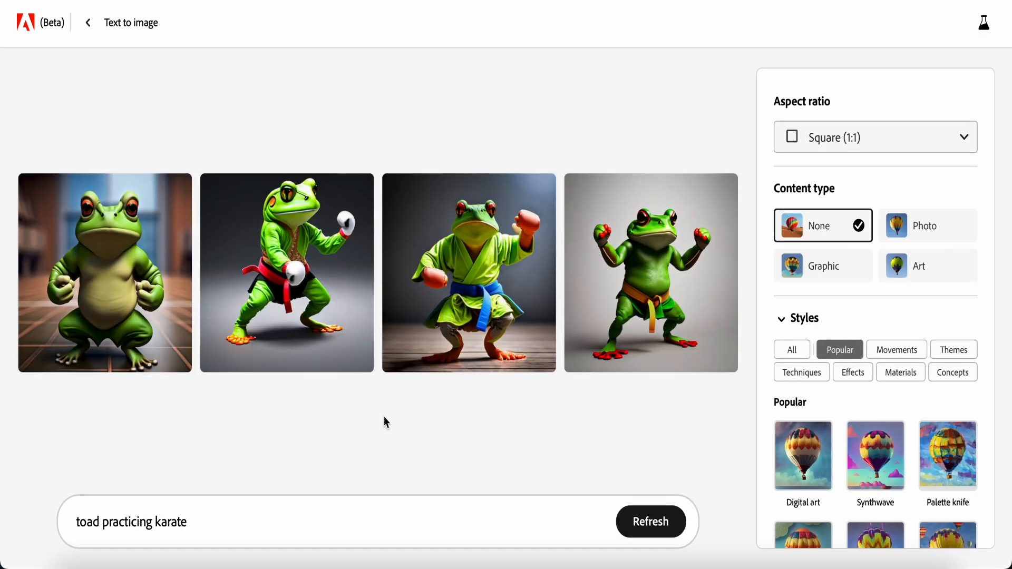
# Examine the options on the generated toad images and the available aspect ratios
pyautogui.moveTo(312, 293)
pyautogui.moveTo(581, 264)
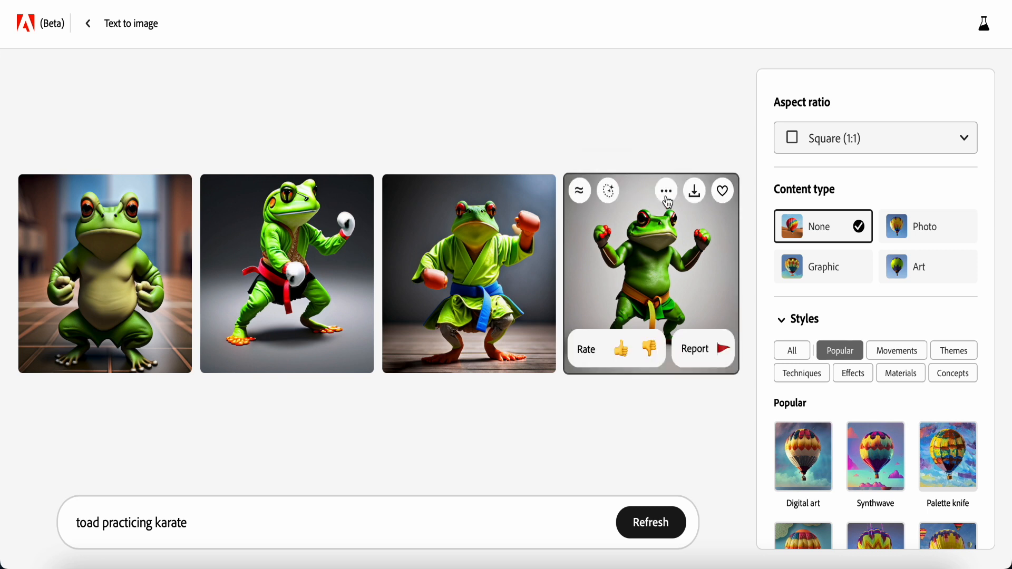
pyautogui.moveTo(674, 197)
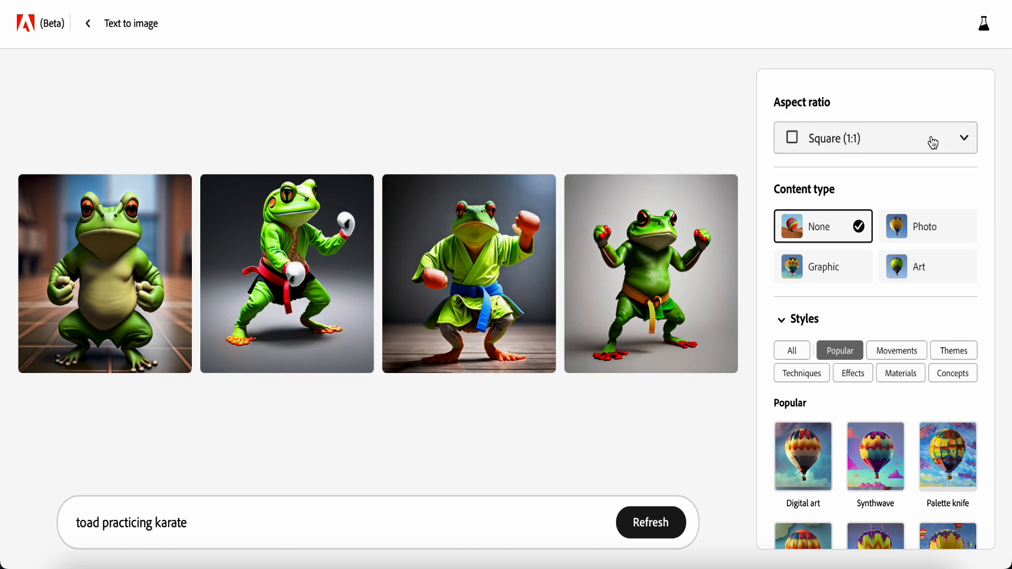
pyautogui.click(965, 143)
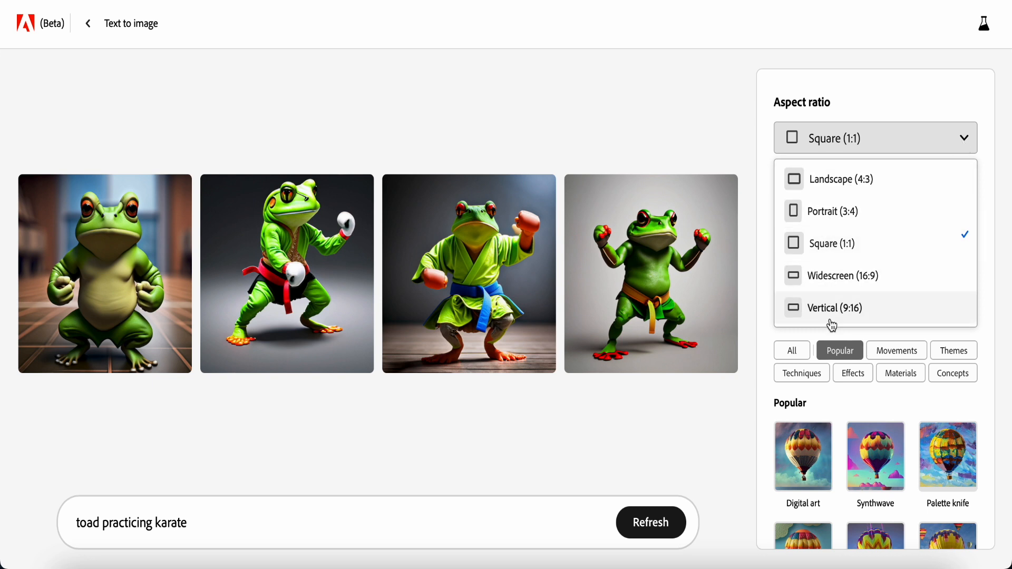
pyautogui.click(962, 144)
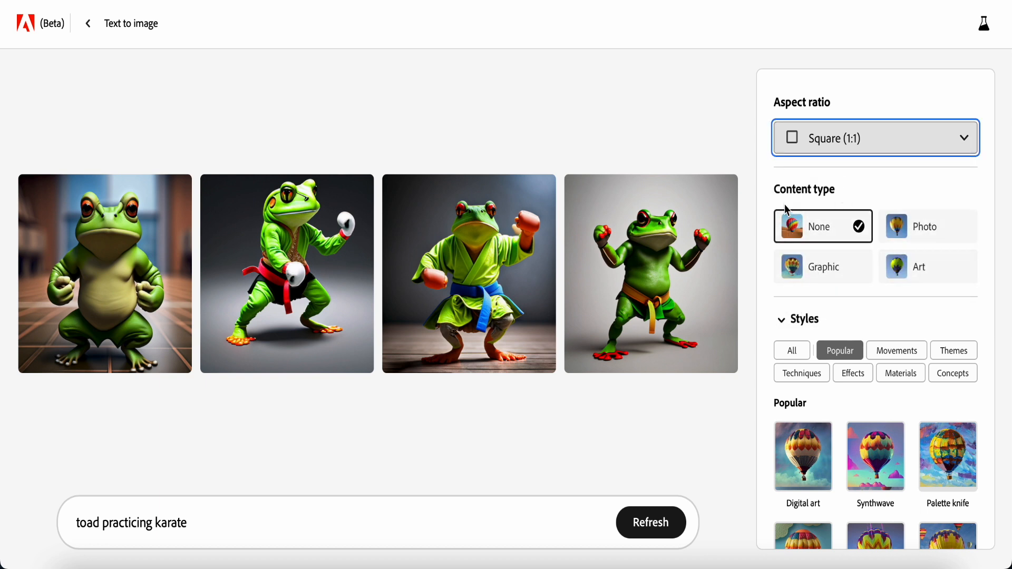
# Try the Graphic content type on the toad images, and regenerate them with the content type set to Photo
pyautogui.click(838, 277)
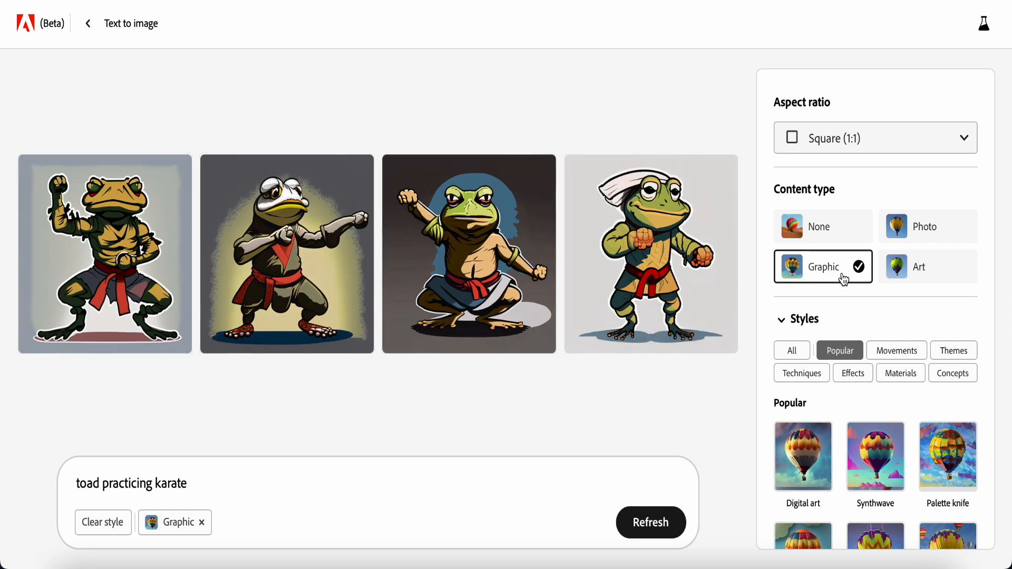
pyautogui.click(951, 235)
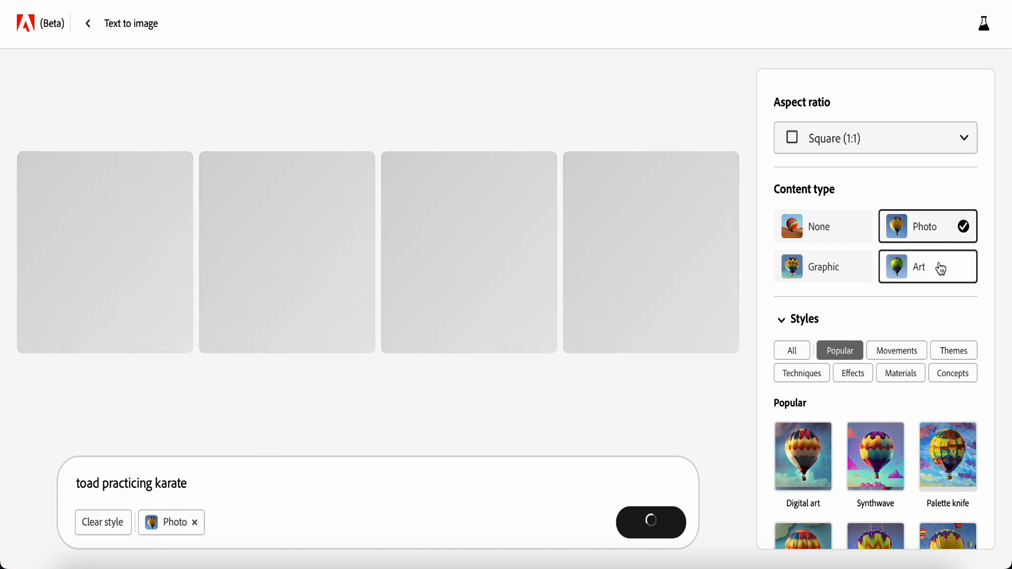
# Add the Neon and Digital art popular styles to the prompt and generate new toad images
pyautogui.scroll(-3, 939, 280)
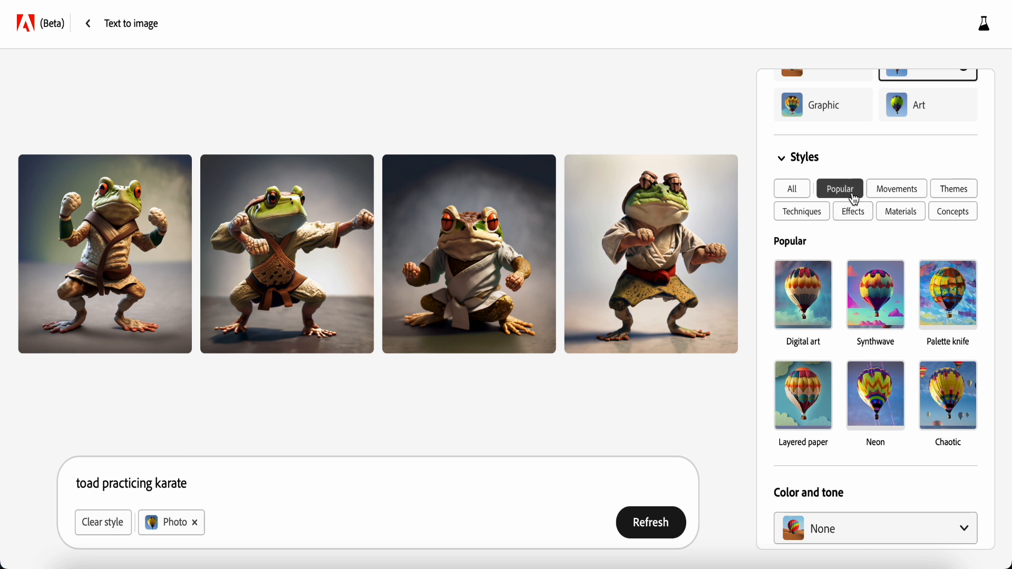
pyautogui.scroll(-1, 860, 270)
pyautogui.scroll(-1, 830, 278)
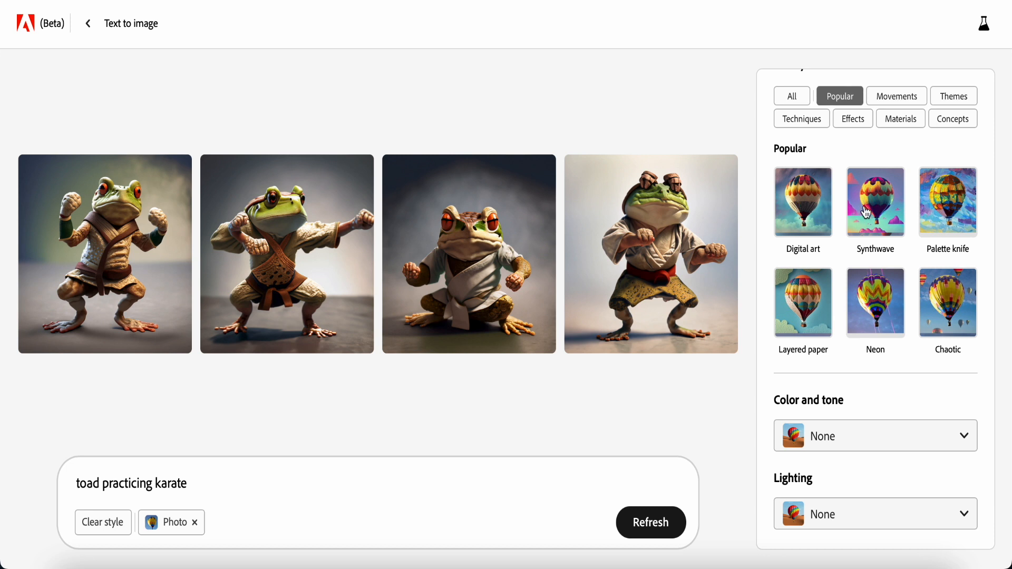
pyautogui.scroll(-1, 928, 308)
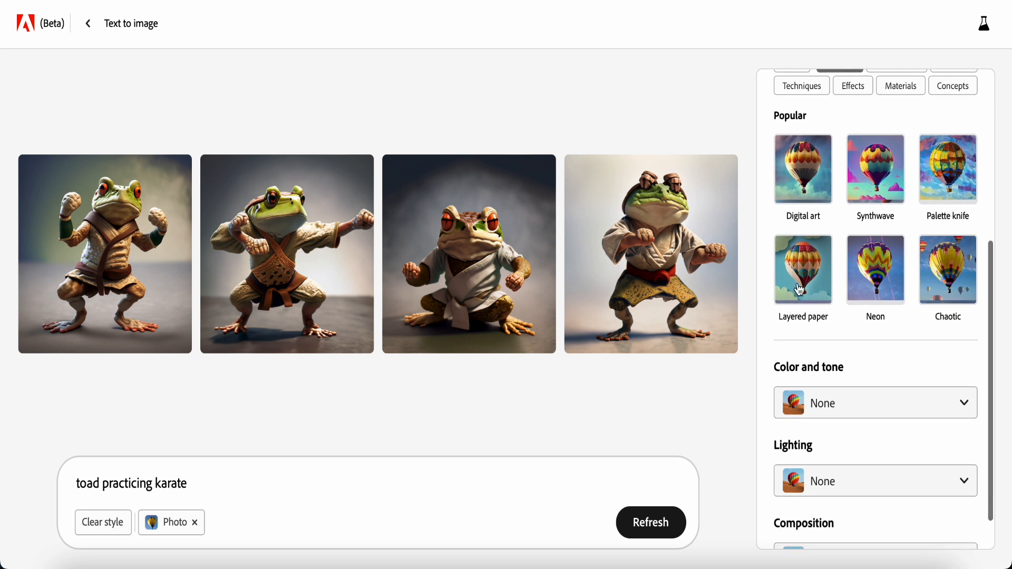
pyautogui.click(872, 279)
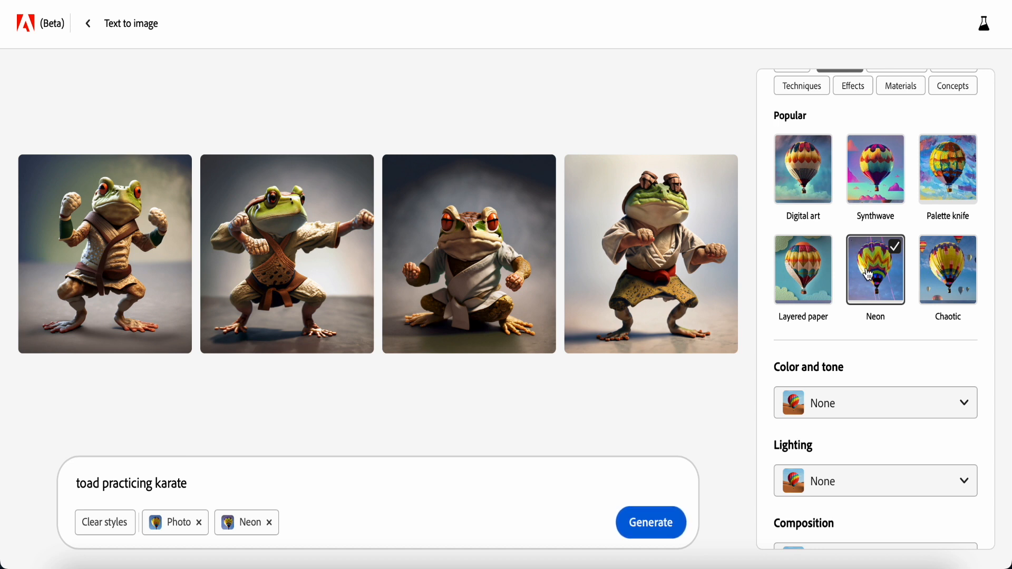
pyautogui.scroll(1, 868, 274)
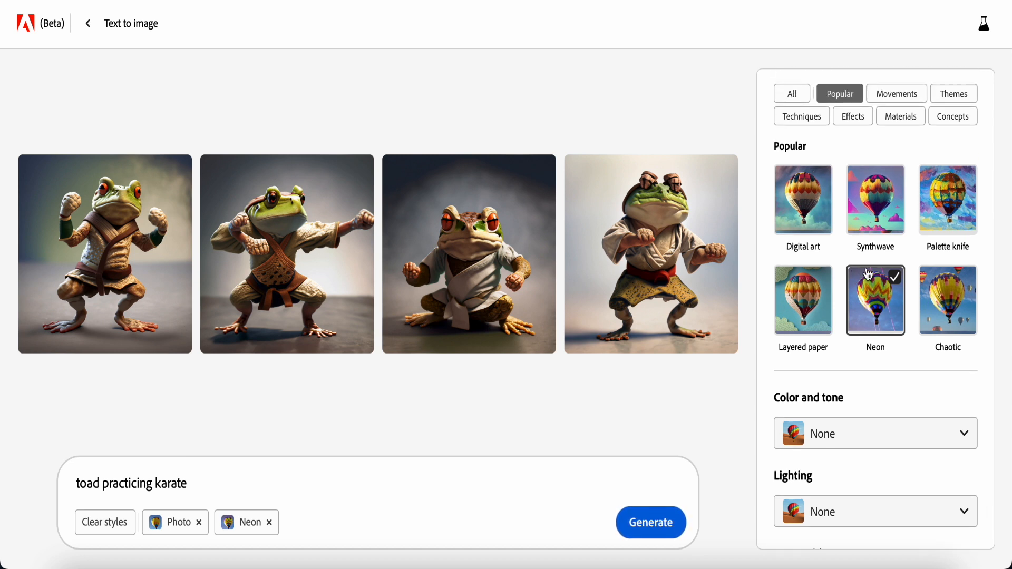
pyautogui.click(804, 196)
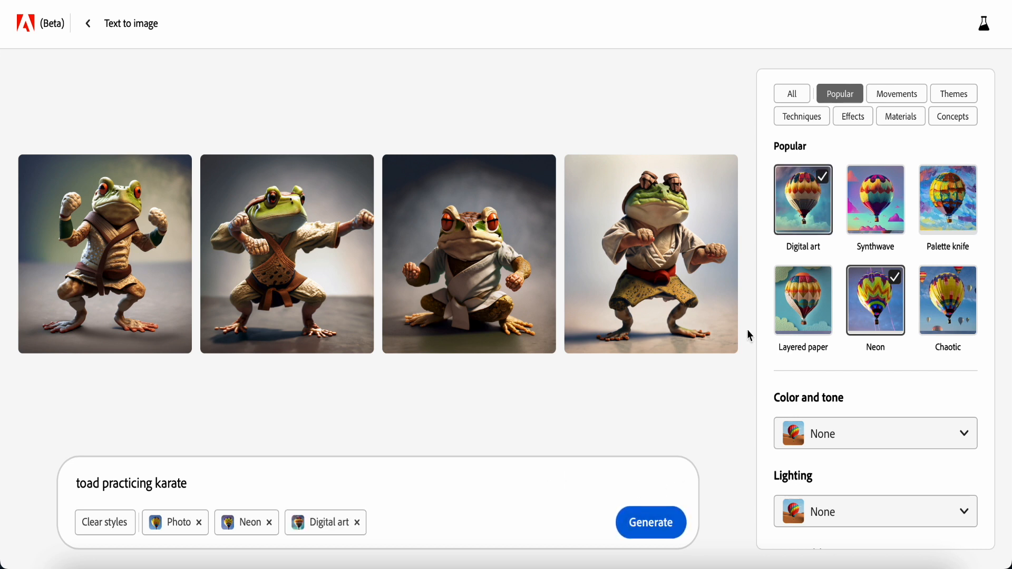
pyautogui.click(651, 524)
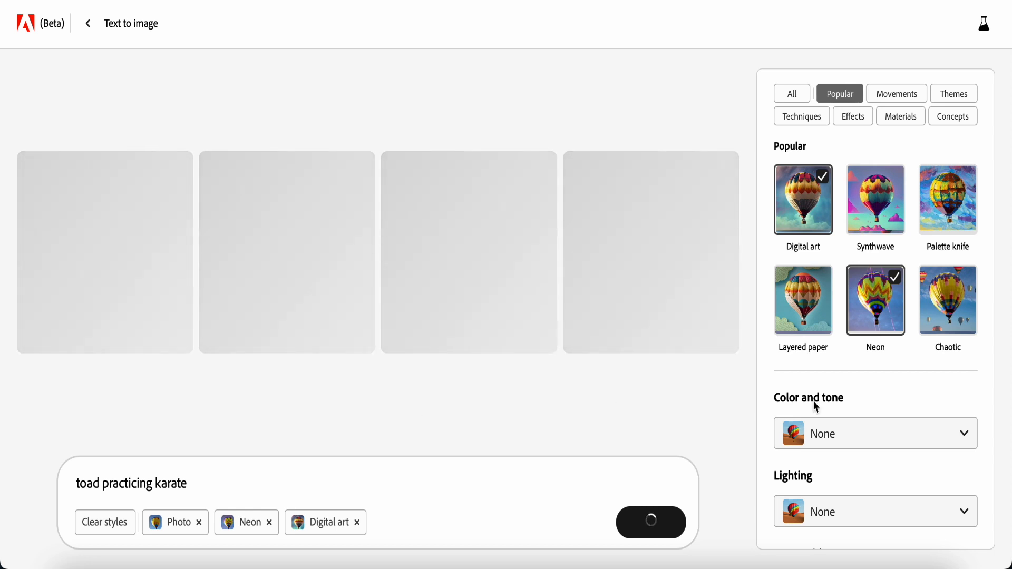
# Review the available Color and tone options and examine the newly generated toad images
pyautogui.scroll(-1, 881, 388)
pyautogui.scroll(-1, 881, 387)
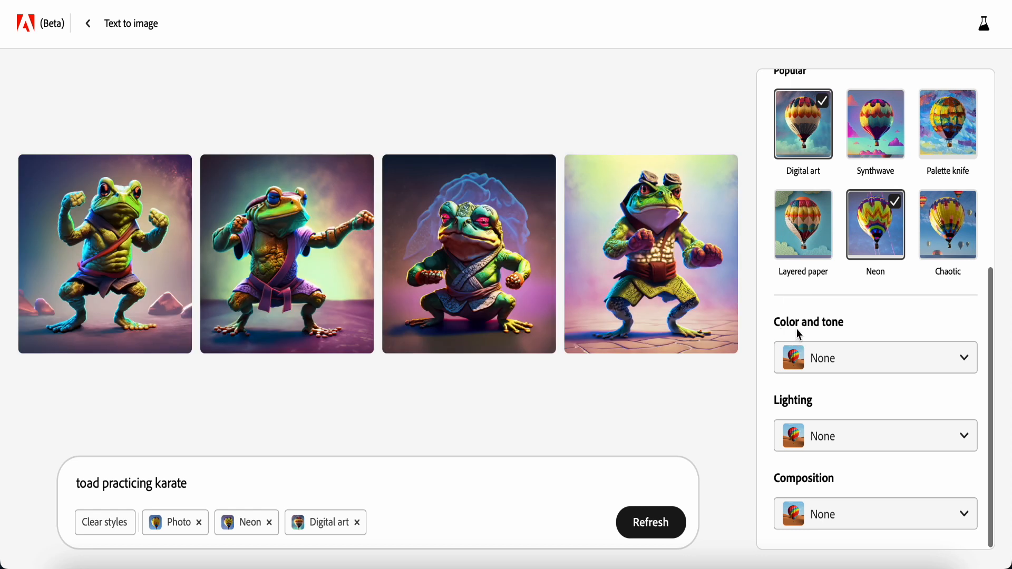
pyautogui.click(966, 365)
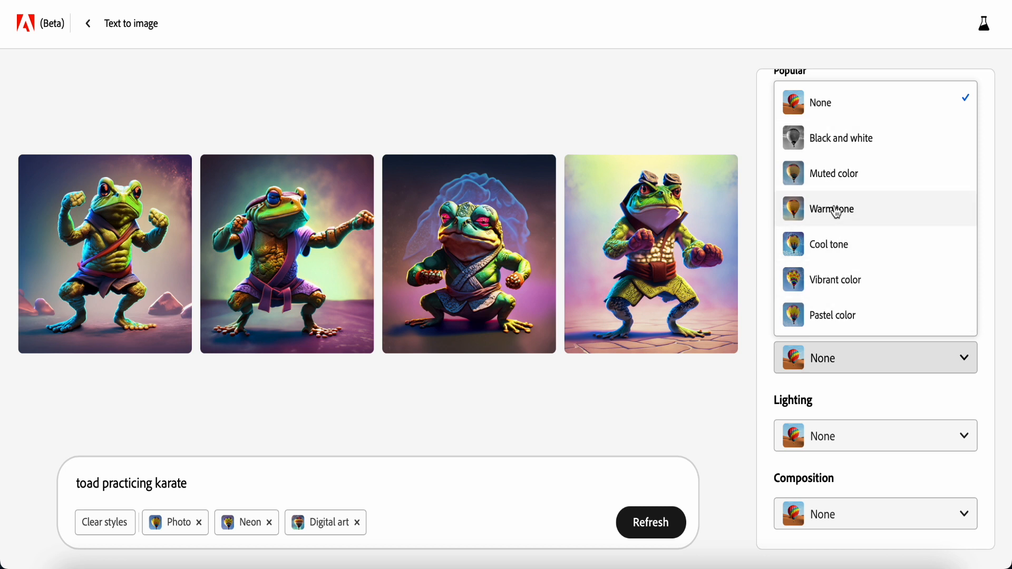
pyautogui.click(965, 364)
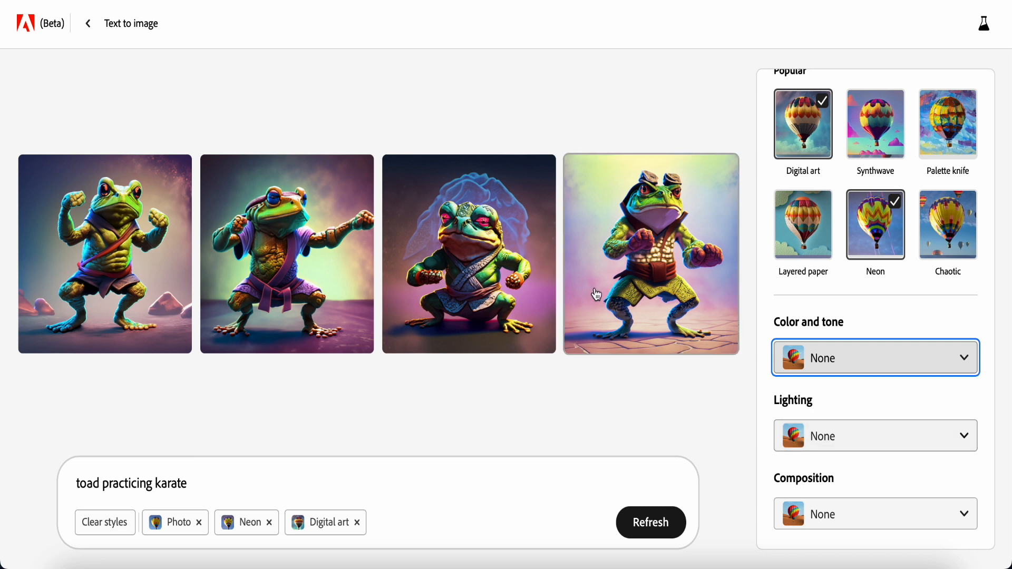
pyautogui.moveTo(669, 257)
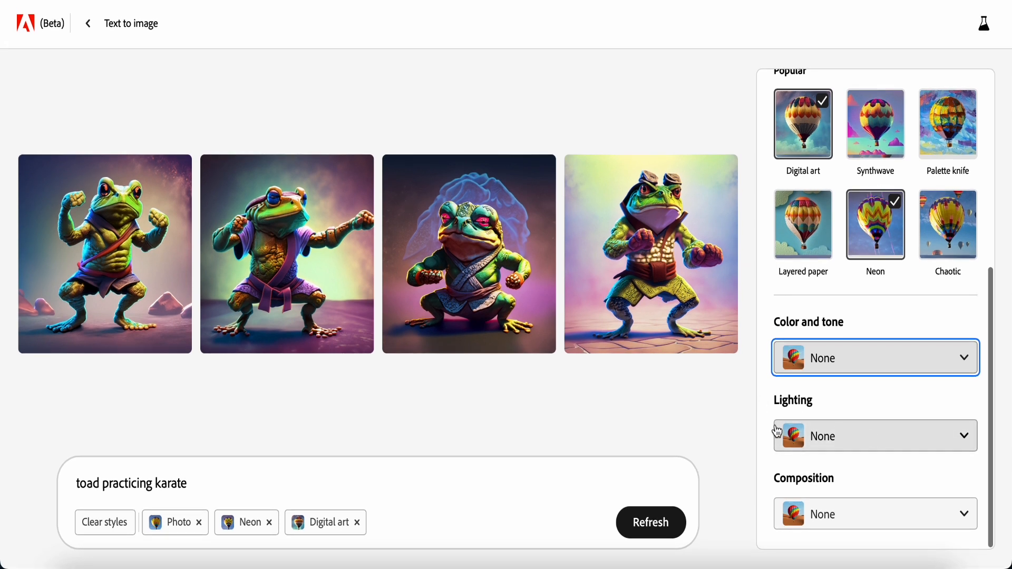
# Set the lighting to Golden hour and review the available composition options
pyautogui.click(964, 443)
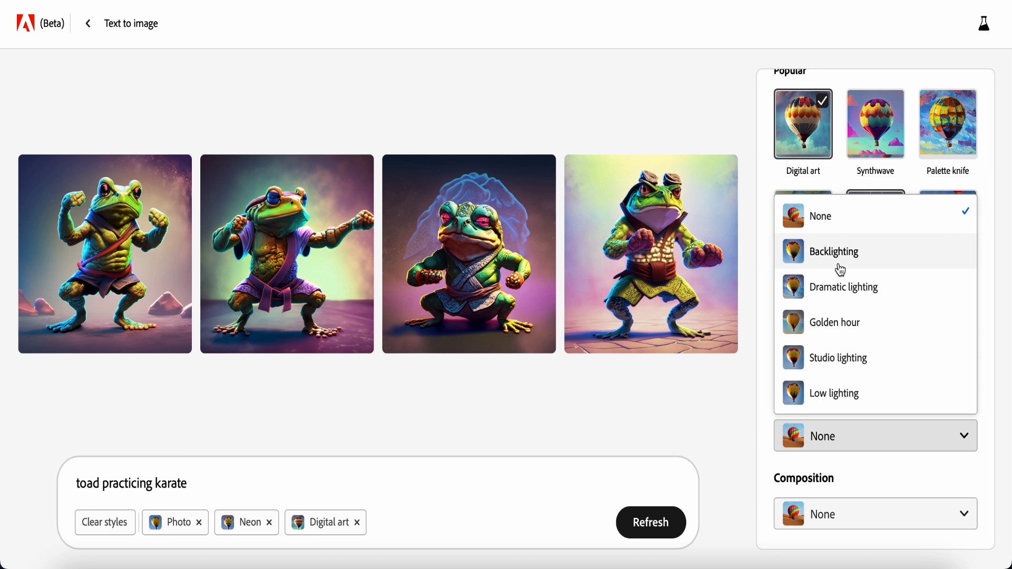
pyautogui.click(834, 332)
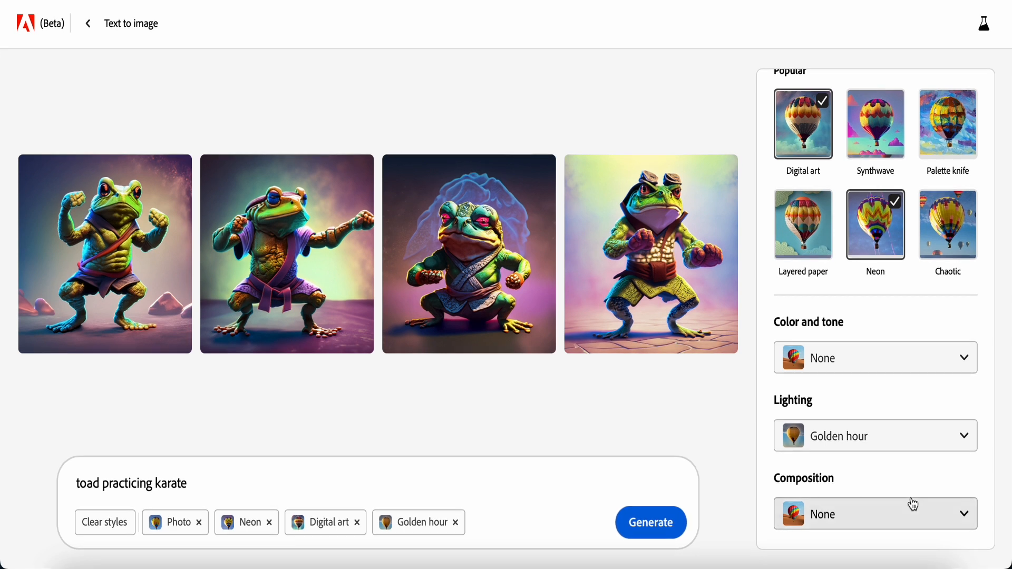
pyautogui.click(964, 514)
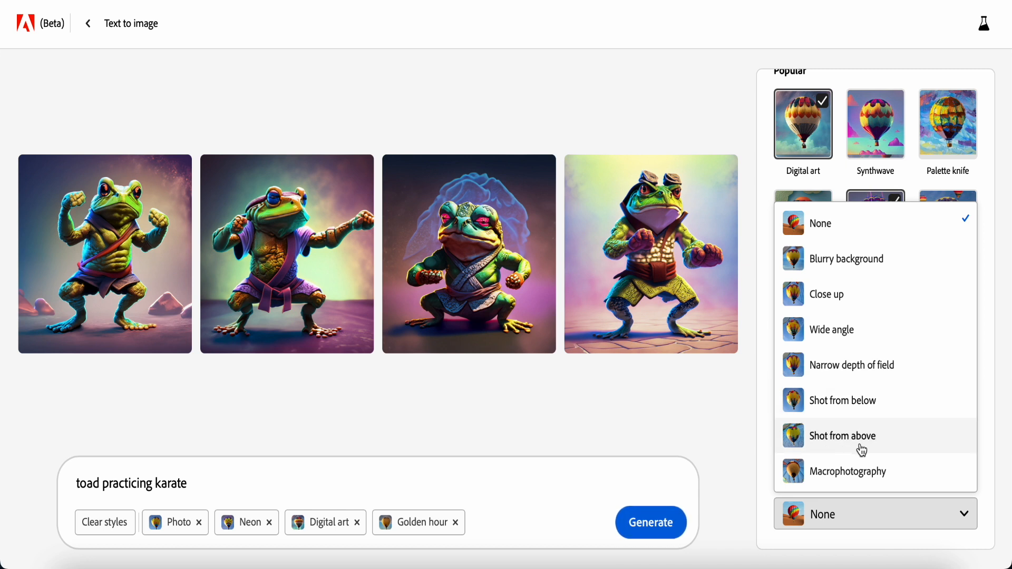
pyautogui.click(965, 518)
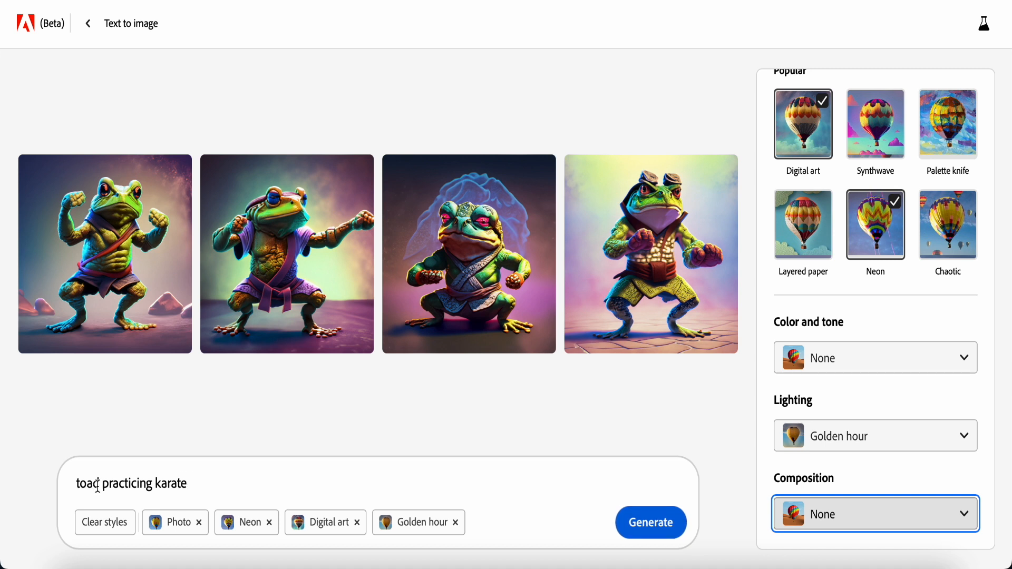
# Replace the word "toad" in the prompt so it reads "1girl anime practicing karate"
pyautogui.moveTo(101, 484); pyautogui.dragTo(19, 490)
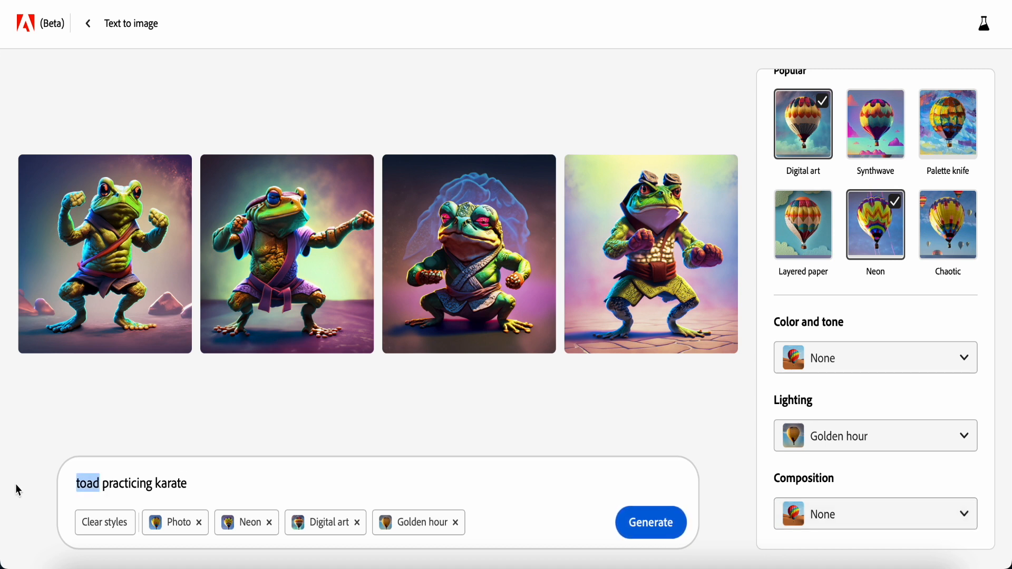
pyautogui.write('1')
pyautogui.write('girl an')
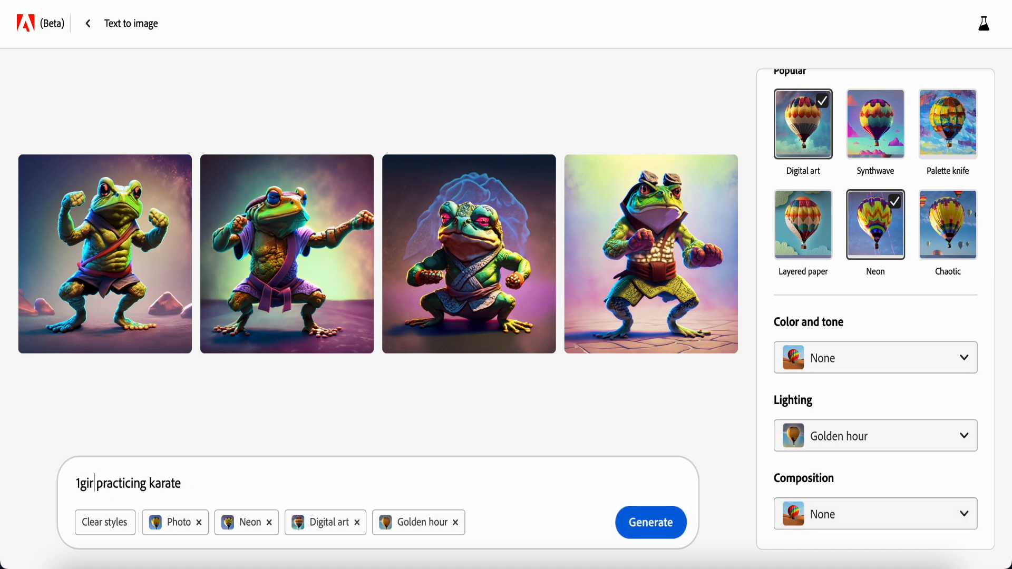
pyautogui.write('ime')
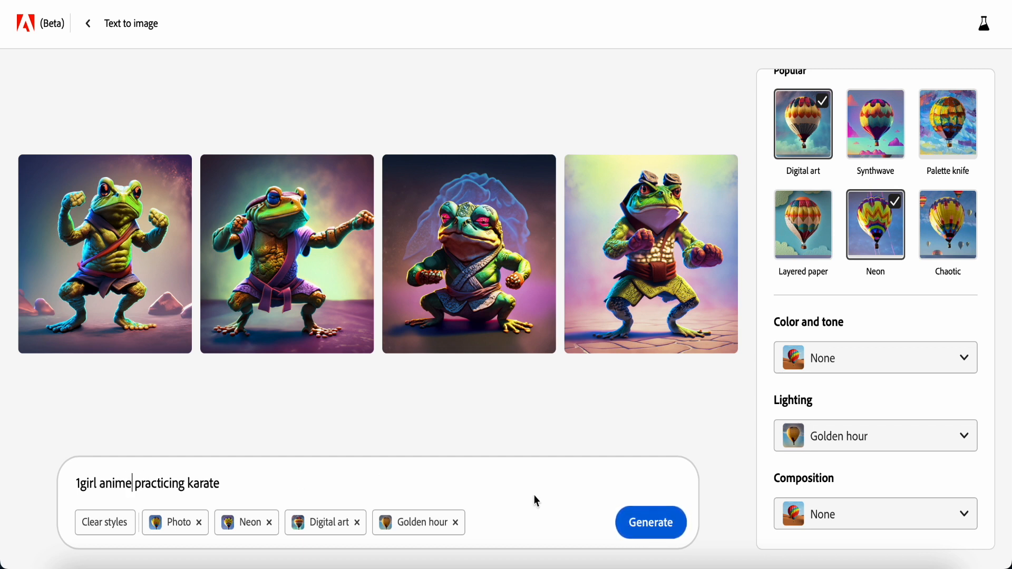
# Generate images from the anime karate prompt, then add the Synthwave movement style and generate again
pyautogui.click(637, 529)
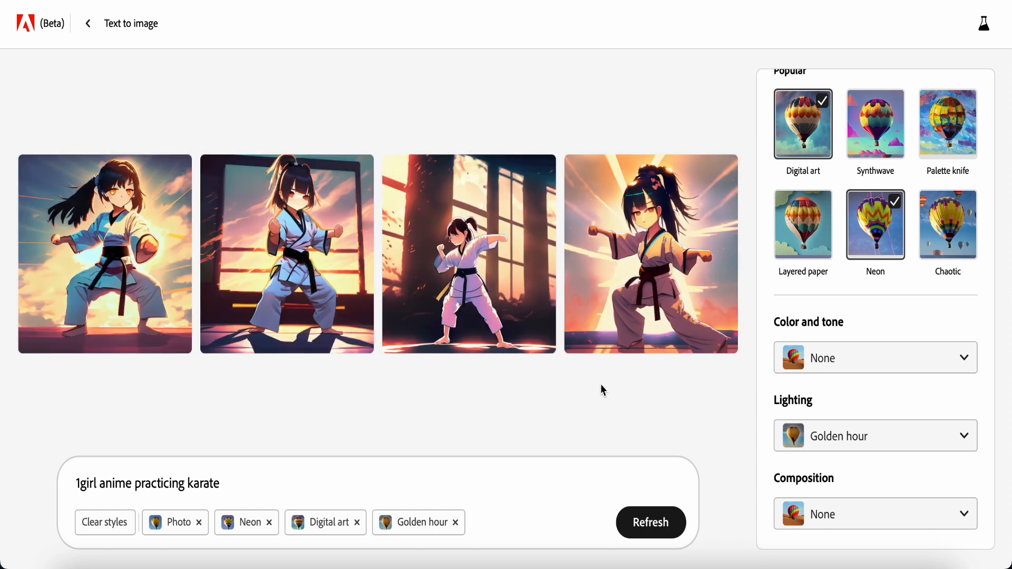
pyautogui.scroll(5, 893, 259)
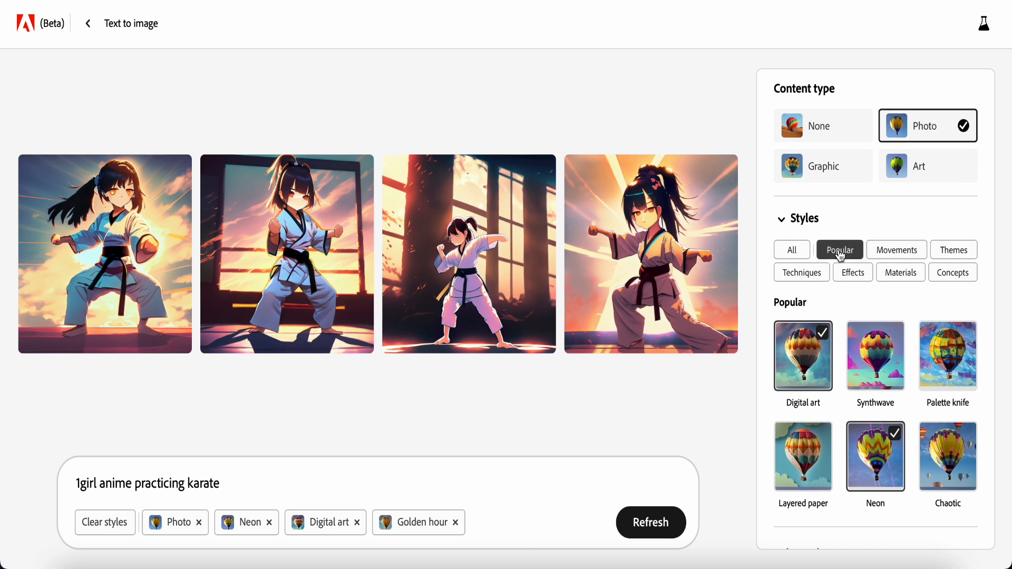
pyautogui.click(900, 256)
pyautogui.scroll(-2, 888, 314)
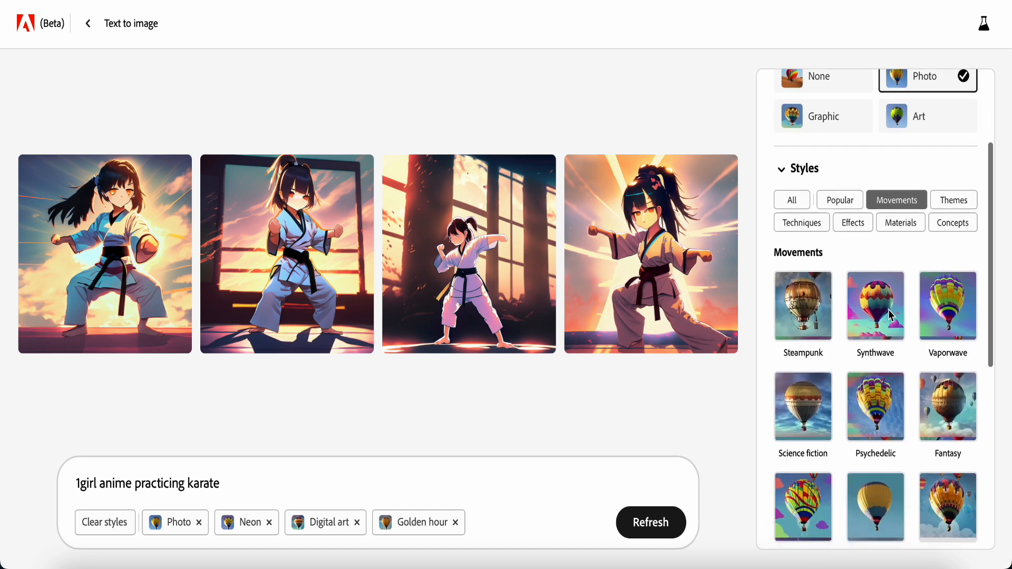
pyautogui.click(876, 294)
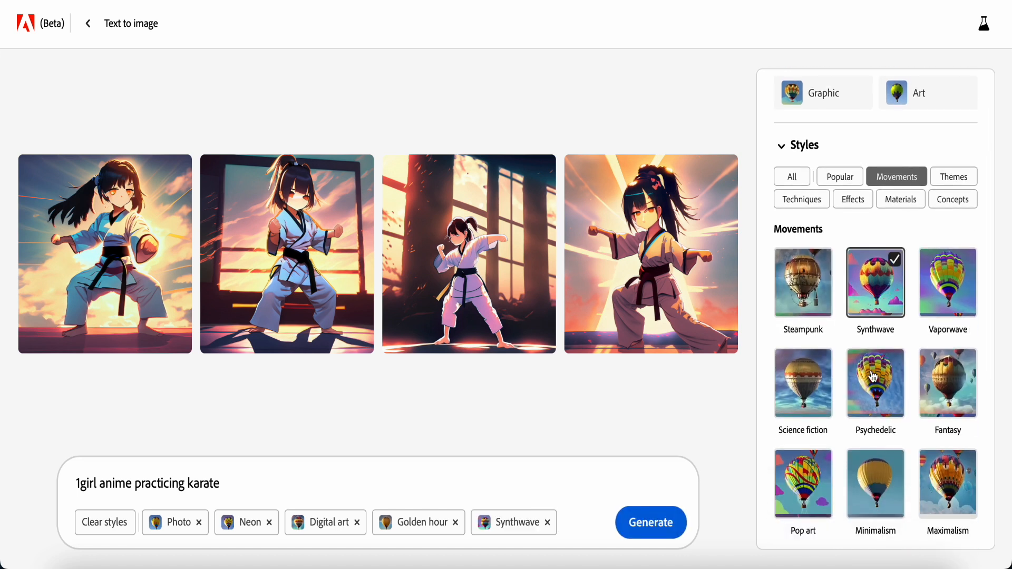
pyautogui.scroll(-2, 872, 378)
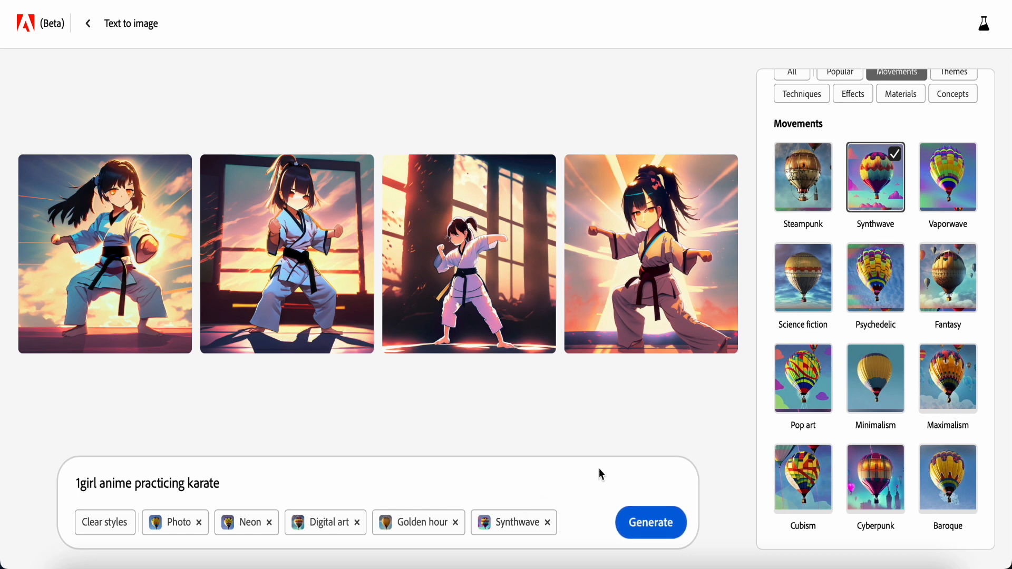
pyautogui.click(652, 527)
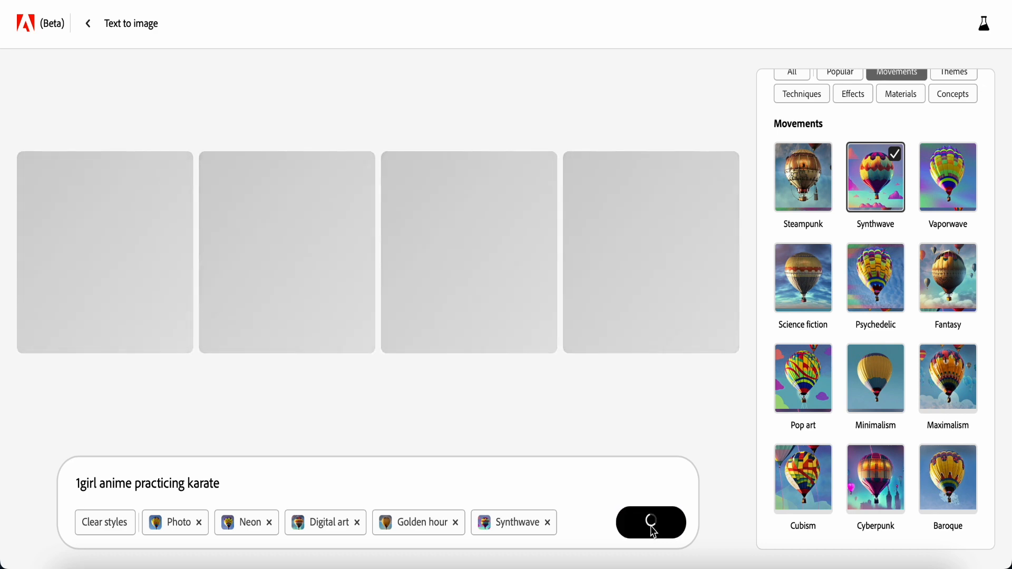
# Review the available Techniques styles while the Synthwave karate images are generated
pyautogui.scroll(2, 843, 284)
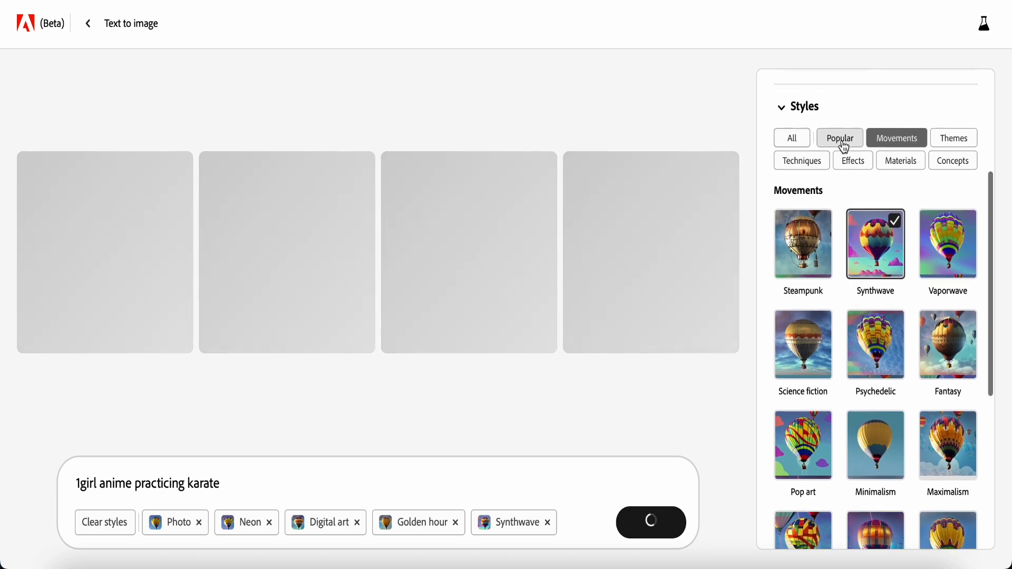
pyautogui.click(801, 168)
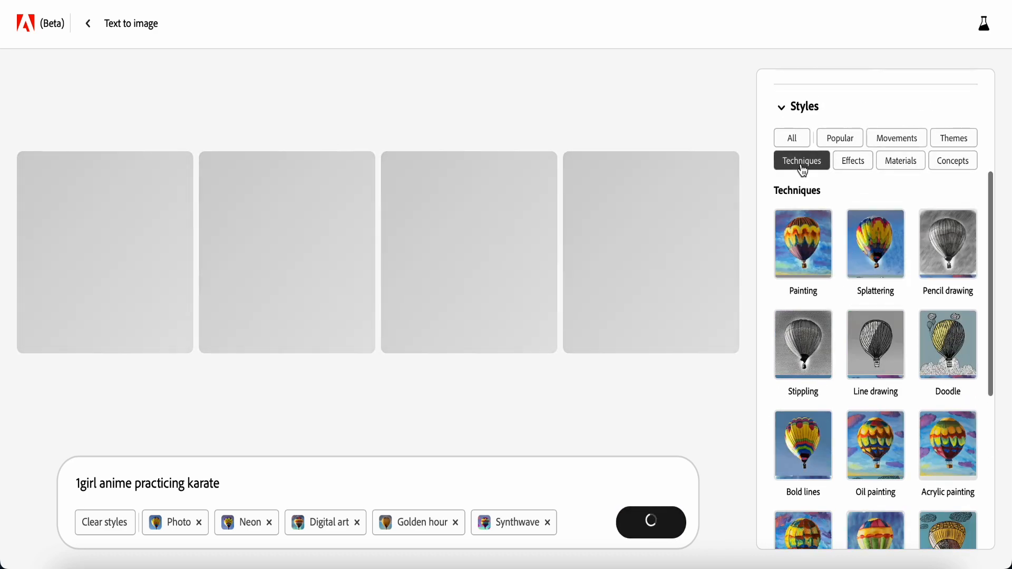
pyautogui.scroll(-2, 859, 316)
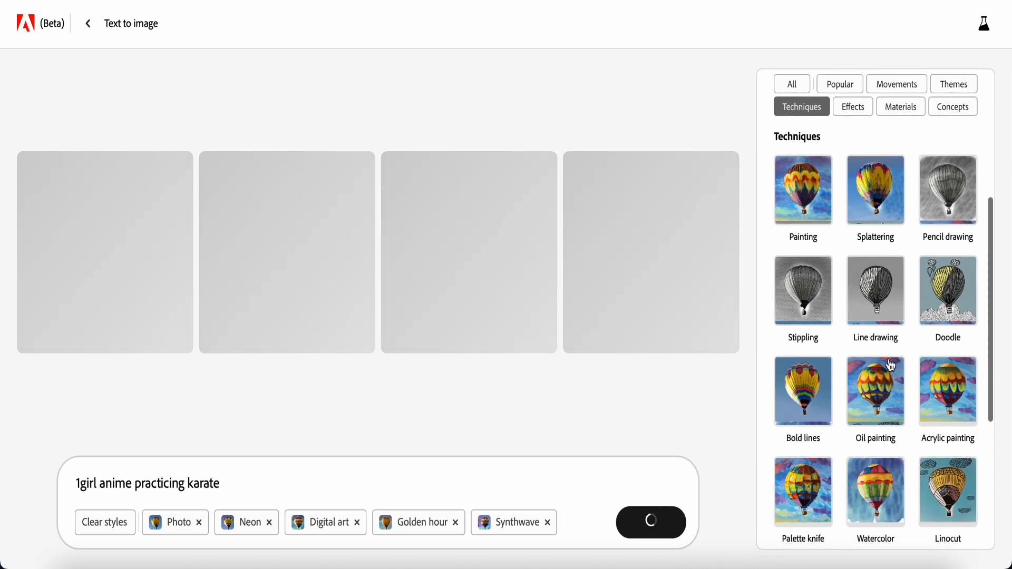
pyautogui.scroll(-5, 887, 365)
pyautogui.scroll(7, 889, 365)
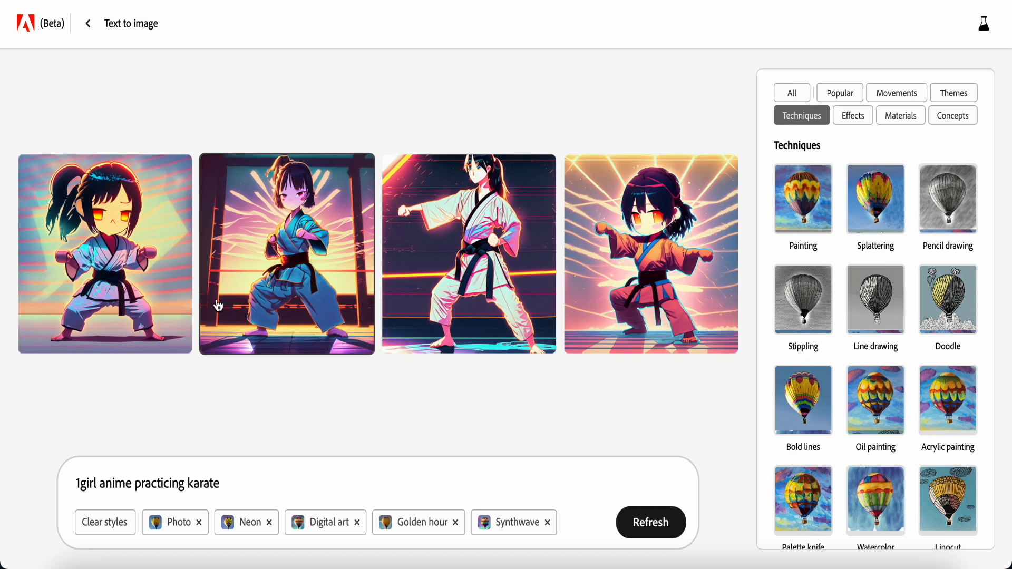
# Download the first generated karate girl image and generate images similar to it
pyautogui.moveTo(114, 256)
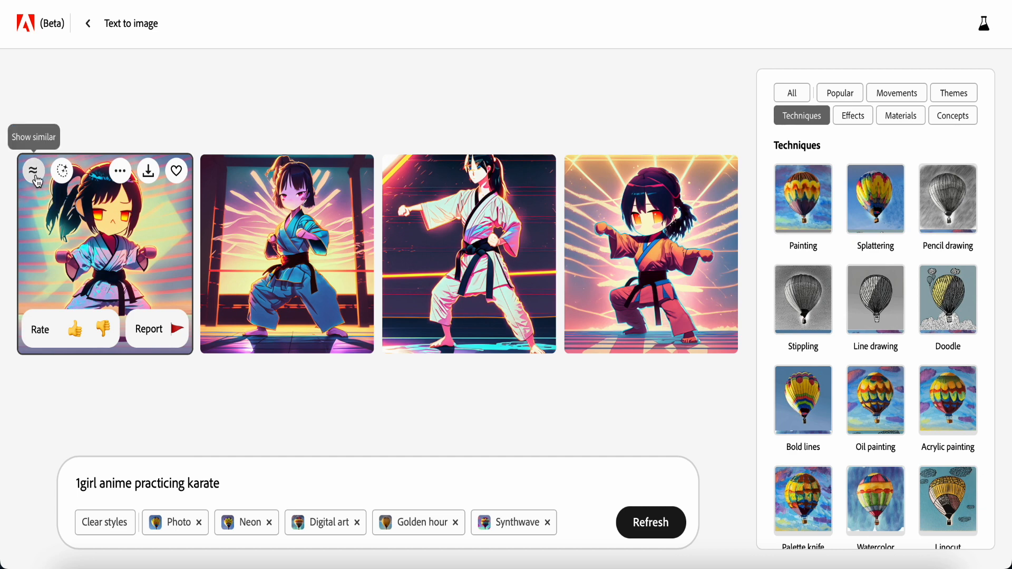
pyautogui.click(148, 178)
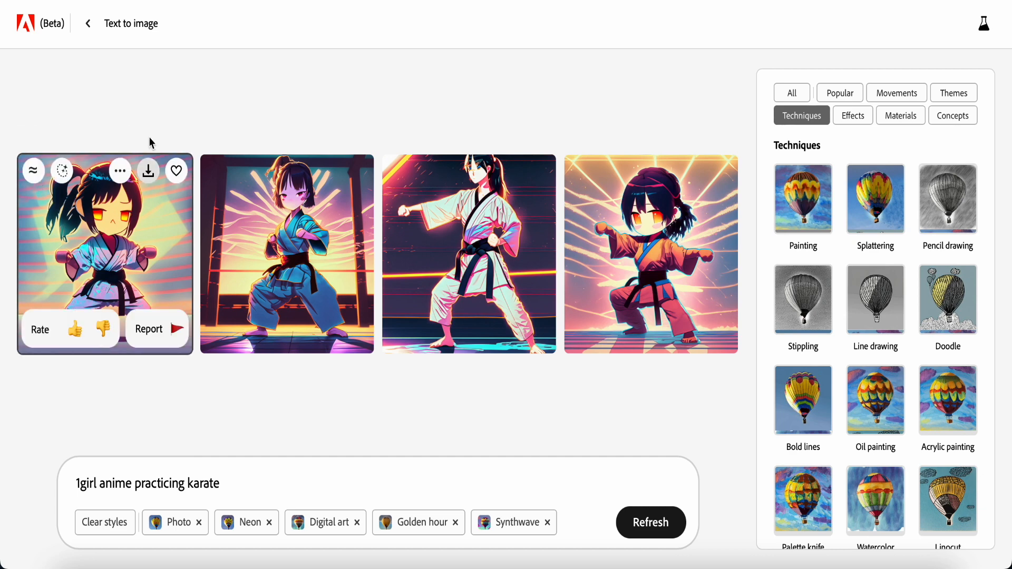
pyautogui.moveTo(149, 180)
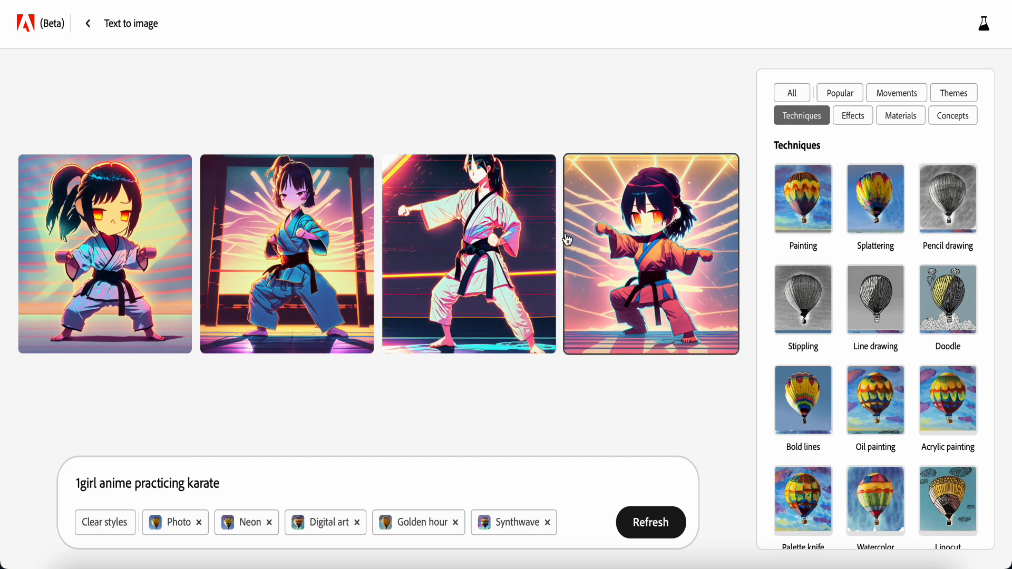
pyautogui.moveTo(56, 273)
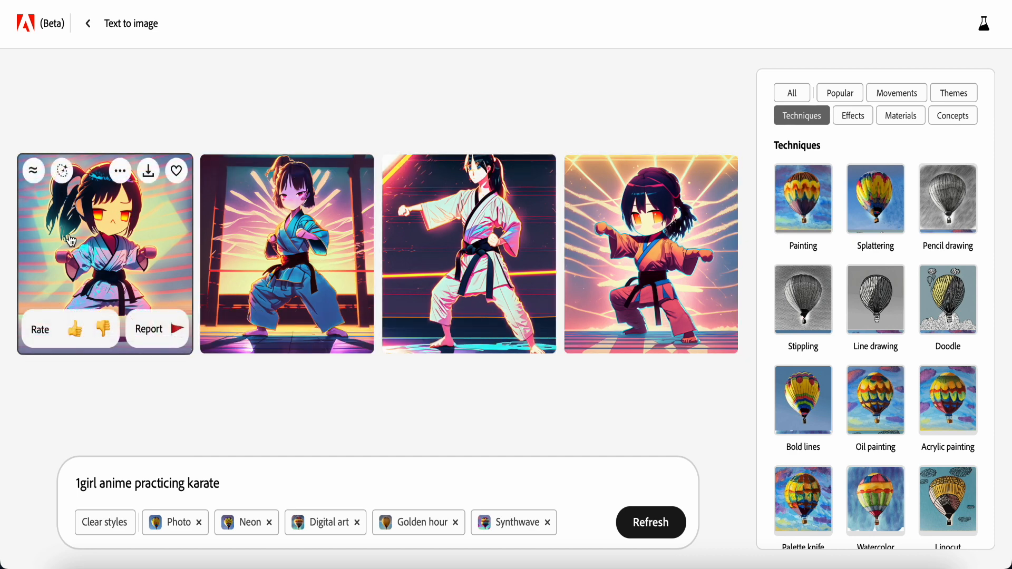
pyautogui.click(33, 178)
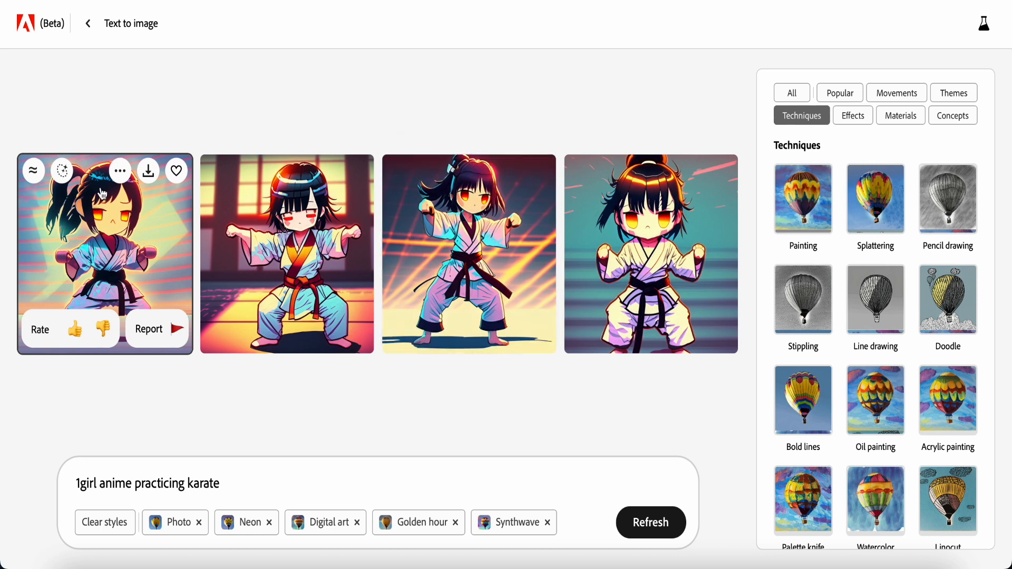
# Open the first karate girl image in Generative fill and pan it higher on the canvas
pyautogui.click(62, 178)
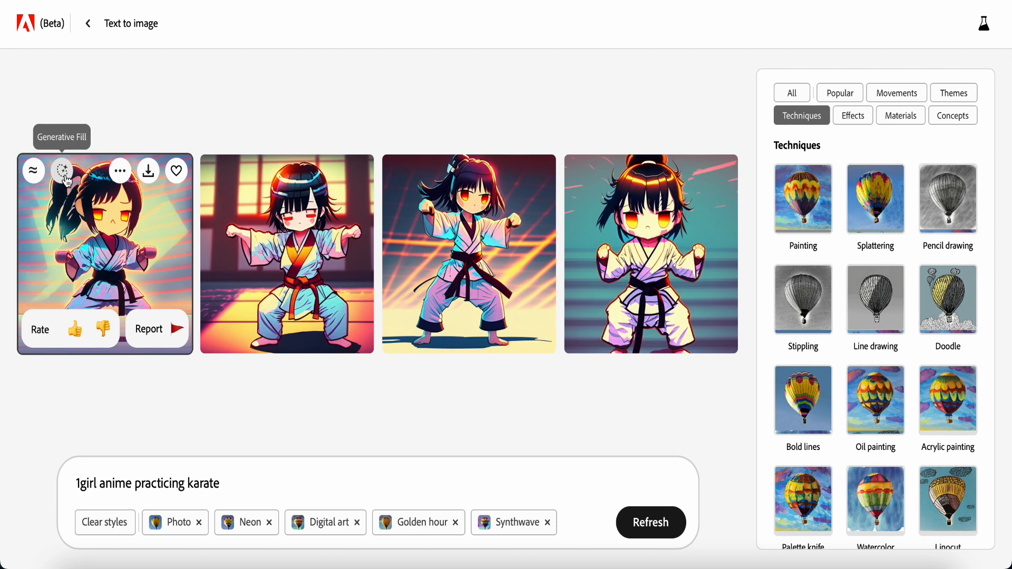
pyautogui.click(65, 177)
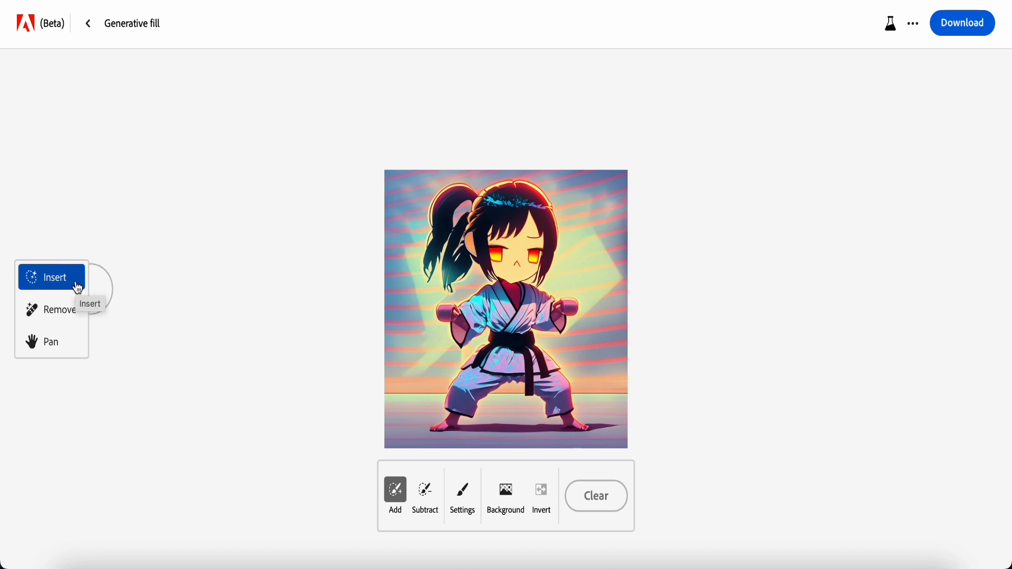
pyautogui.click(52, 350)
pyautogui.moveTo(501, 312); pyautogui.dragTo(524, 225)
pyautogui.moveTo(519, 233); pyautogui.dragTo(502, 229)
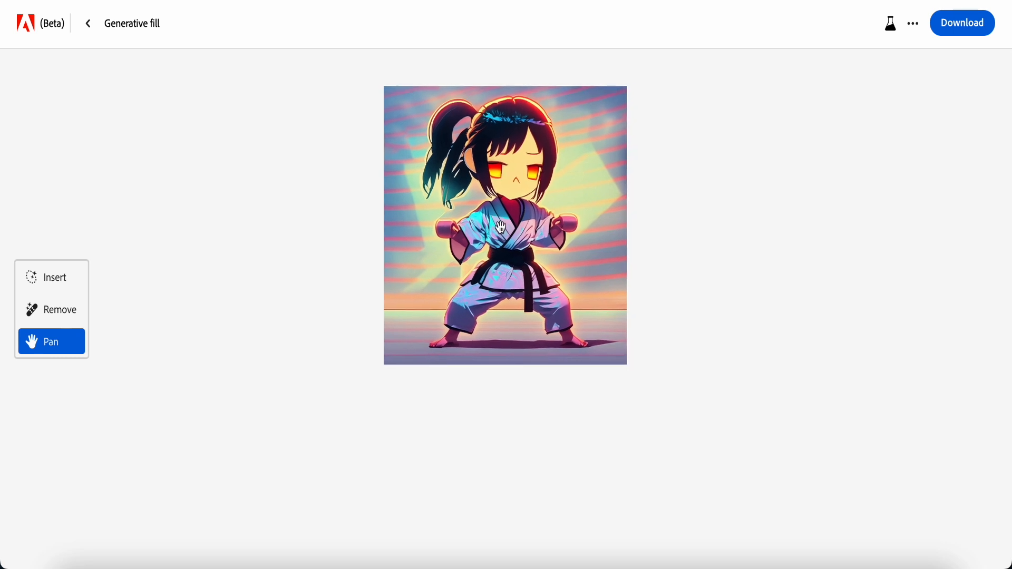
# Use Insert to remove the background behind the karate girl and generate a new one from the prompt "school"
pyautogui.click(54, 290)
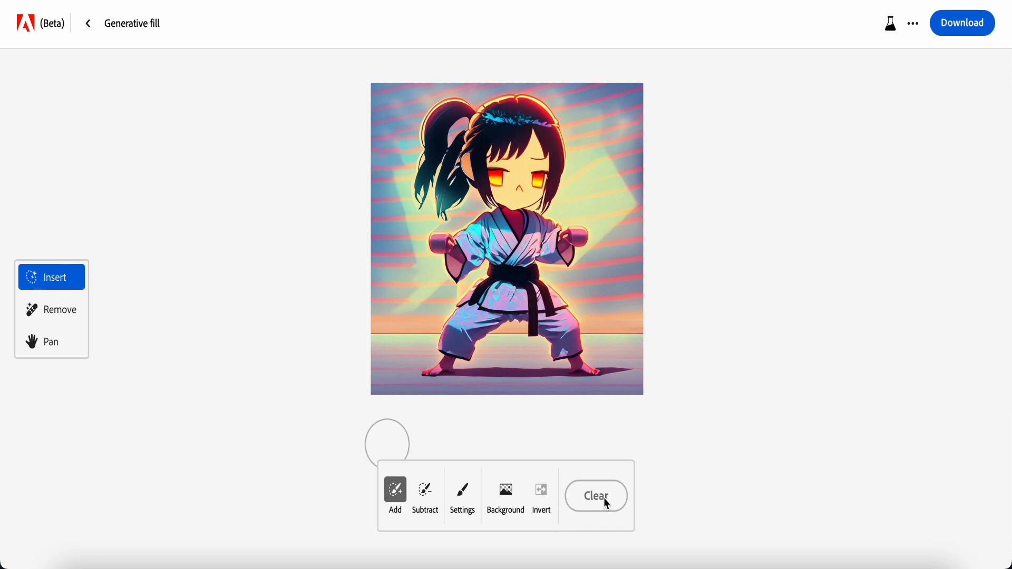
pyautogui.click(508, 501)
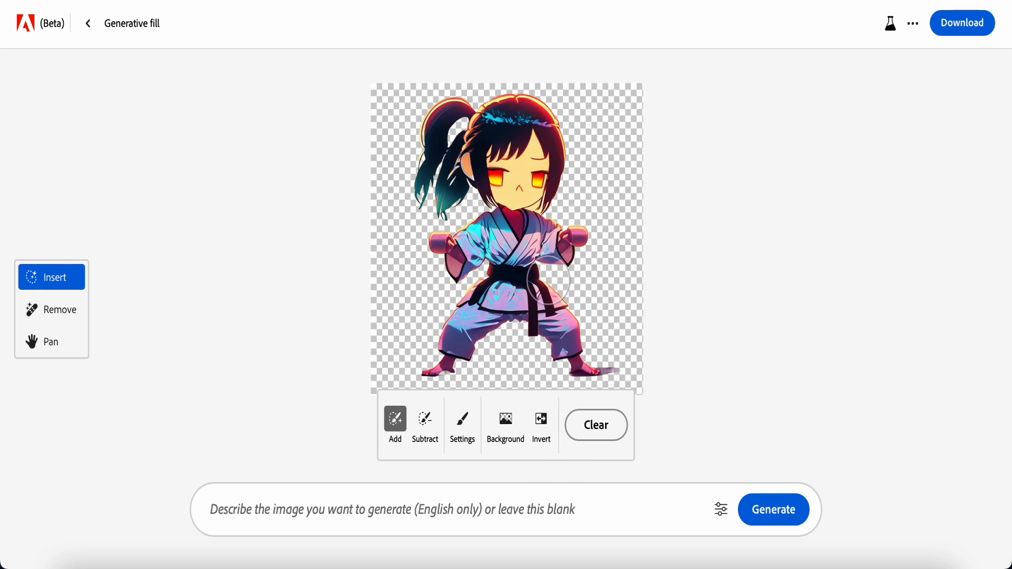
pyautogui.click(395, 515)
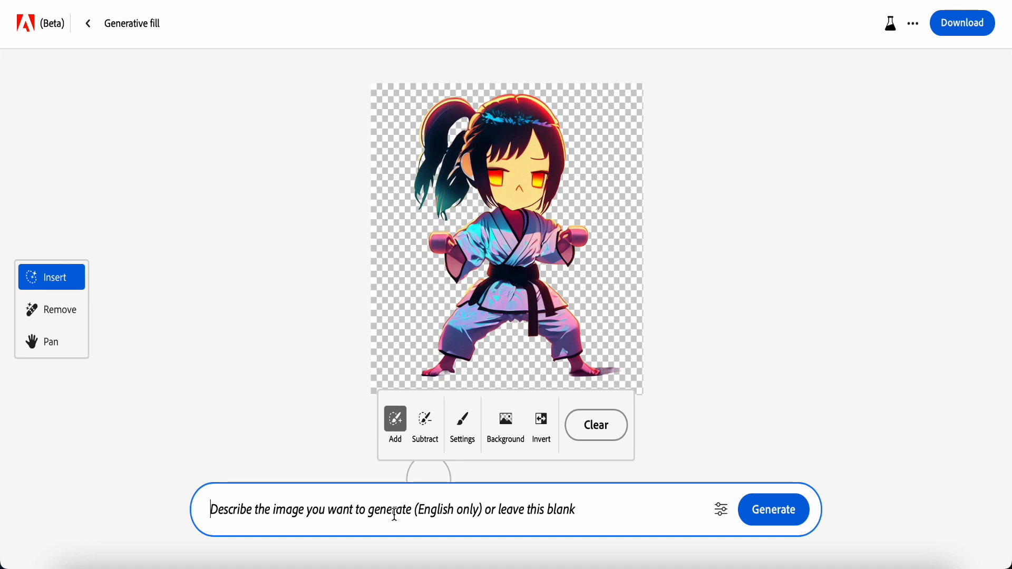
pyautogui.write('school')
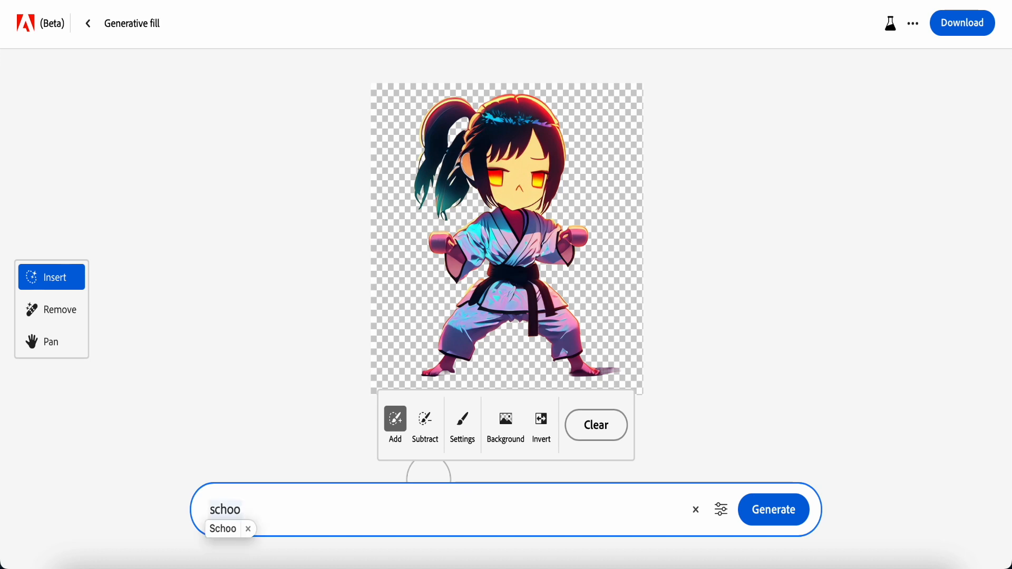
pyautogui.click(761, 520)
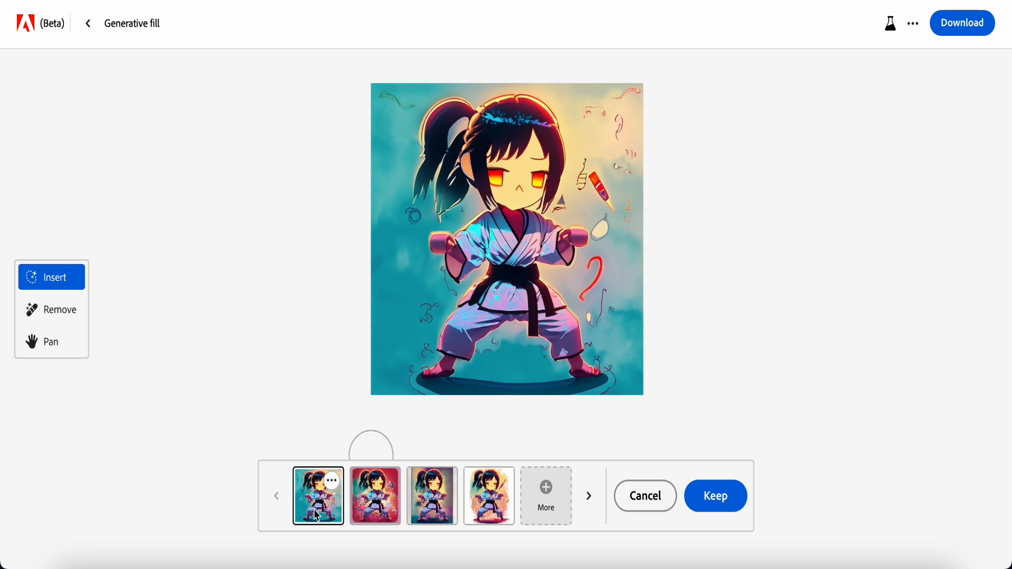
# Preview the second, third and fourth generated school background variations
pyautogui.click(381, 510)
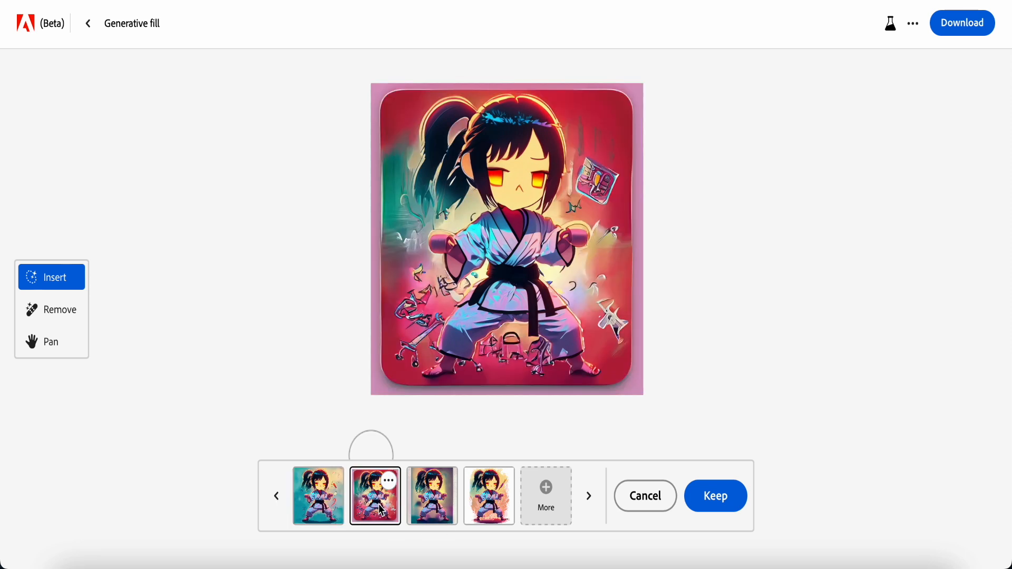
pyautogui.click(437, 505)
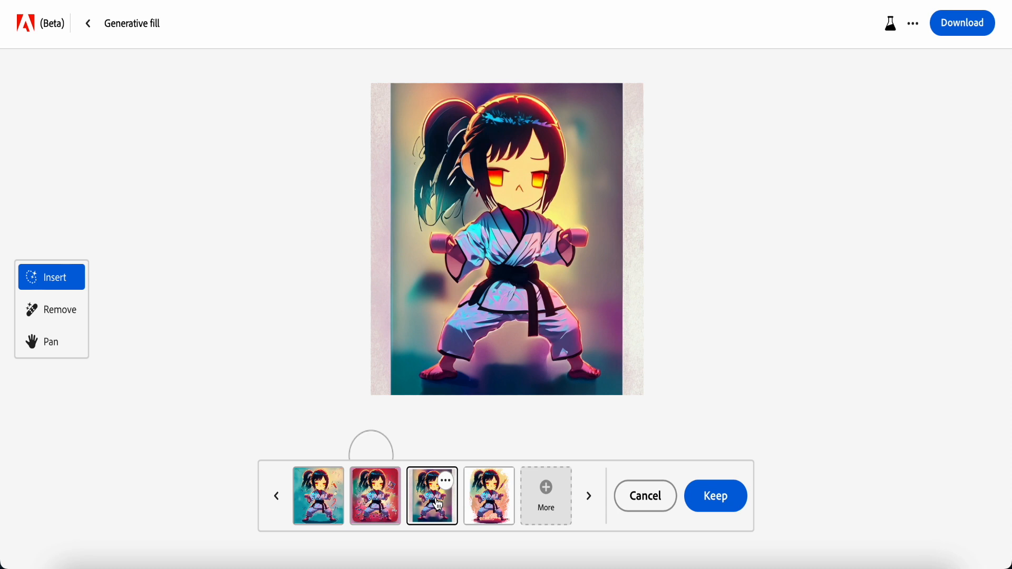
pyautogui.click(491, 507)
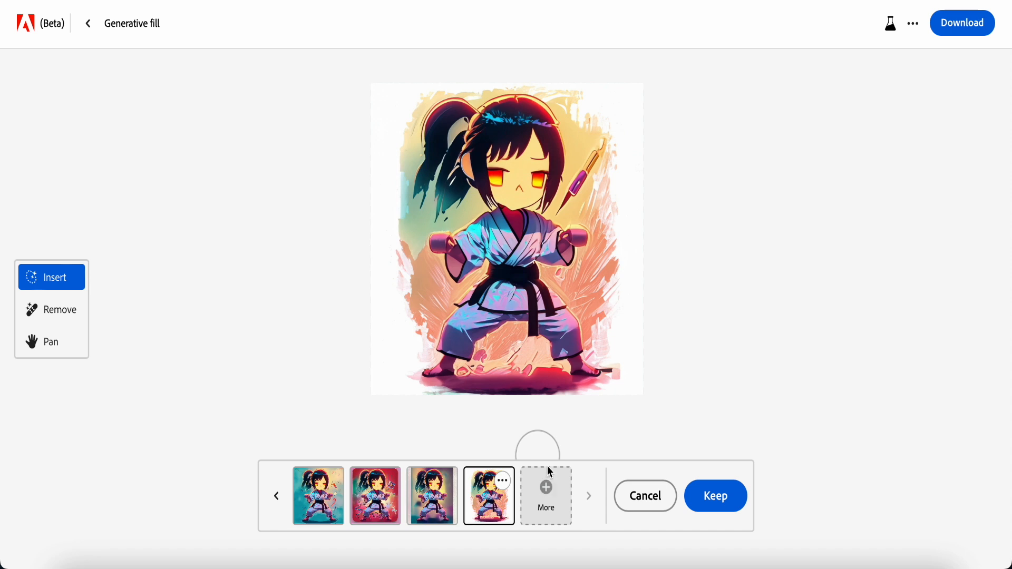
# Generate more school background variations, preview them and keep the fourth one of the new set
pyautogui.click(546, 509)
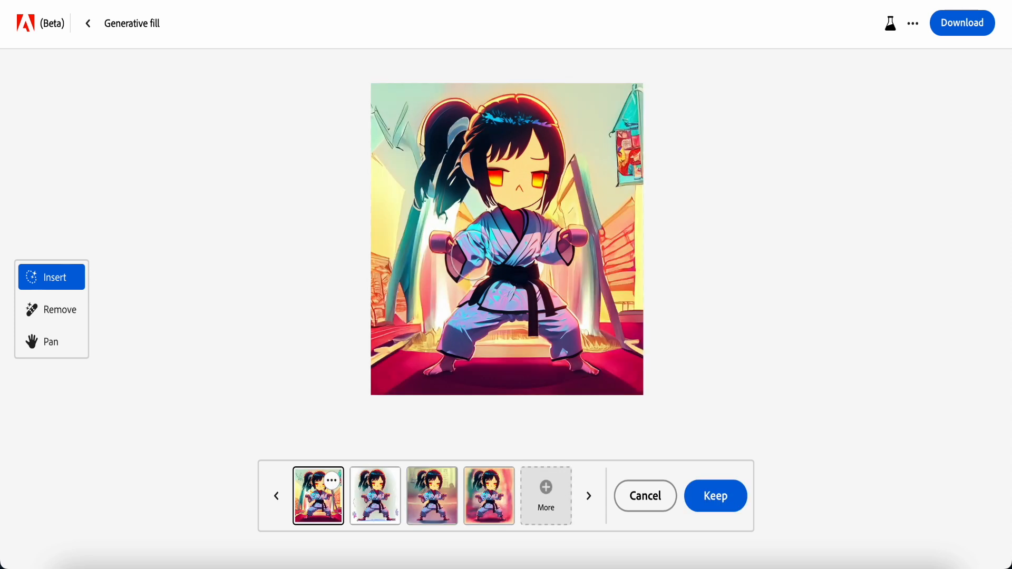
pyautogui.click(375, 507)
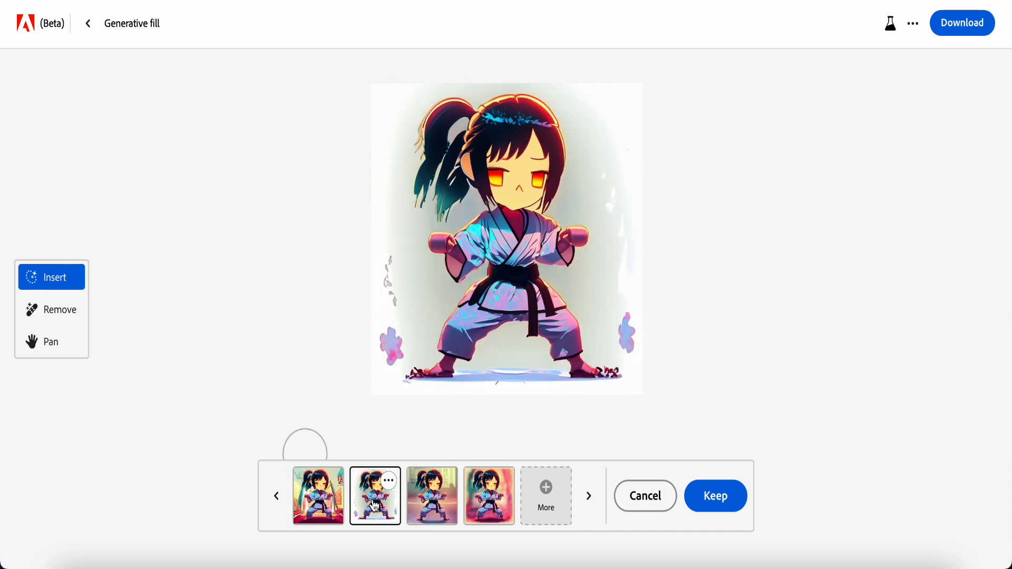
pyautogui.click(432, 508)
pyautogui.click(482, 508)
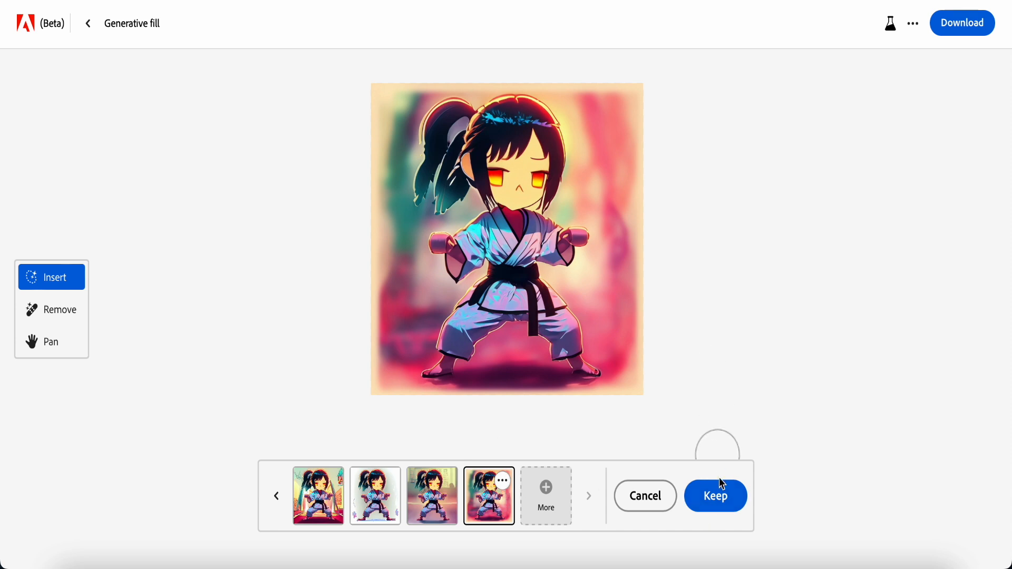
pyautogui.click(715, 503)
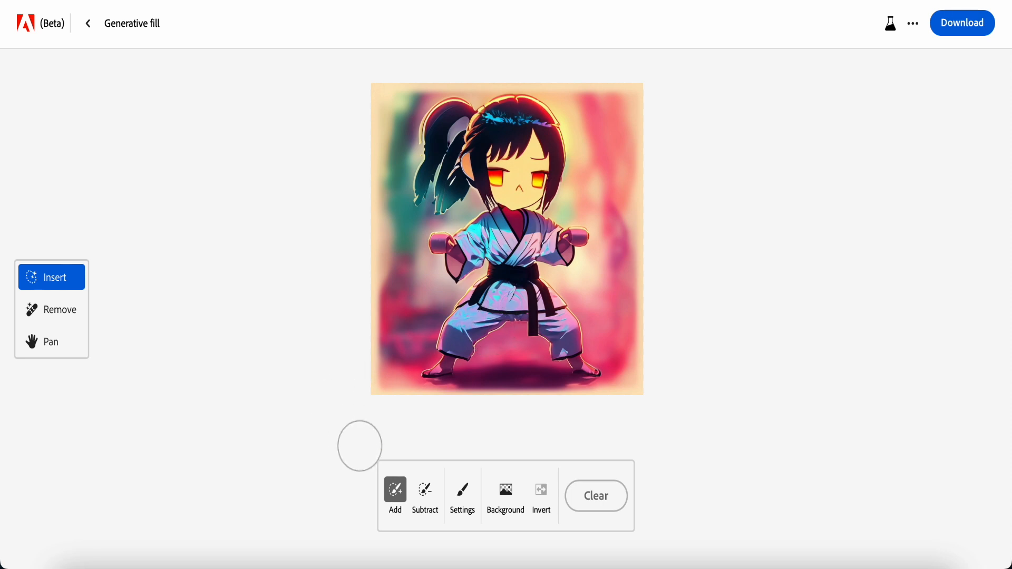
# With Remove, brush a mask over the background at the image's lower-left side, then erase the mask with Subtract
pyautogui.click(56, 312)
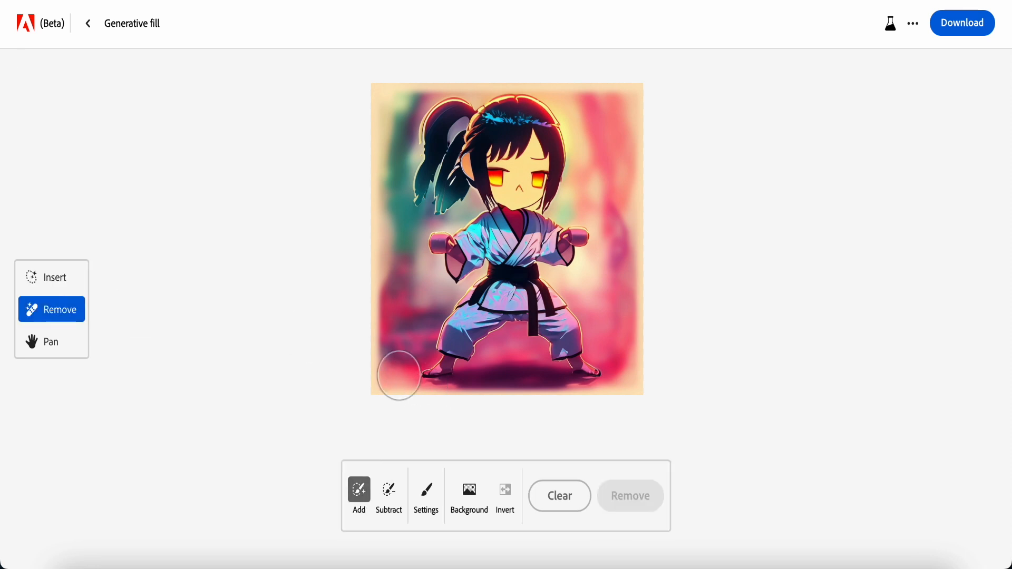
pyautogui.moveTo(394, 372)
pyautogui.mouseDown()
pyautogui.moveTo(417, 316)
pyautogui.moveTo(397, 296)
pyautogui.moveTo(394, 345)
pyautogui.mouseUp()
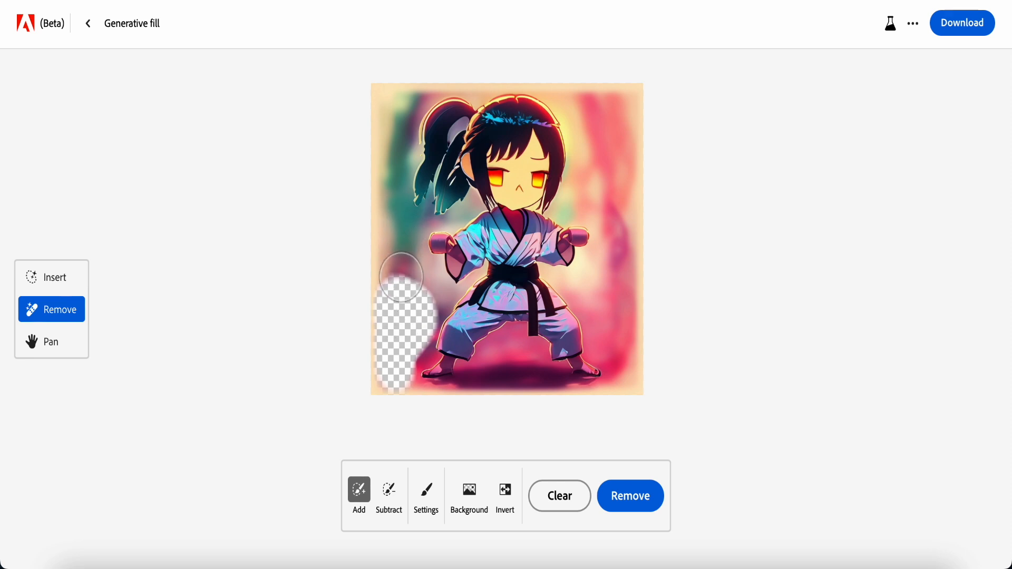
pyautogui.click(391, 499)
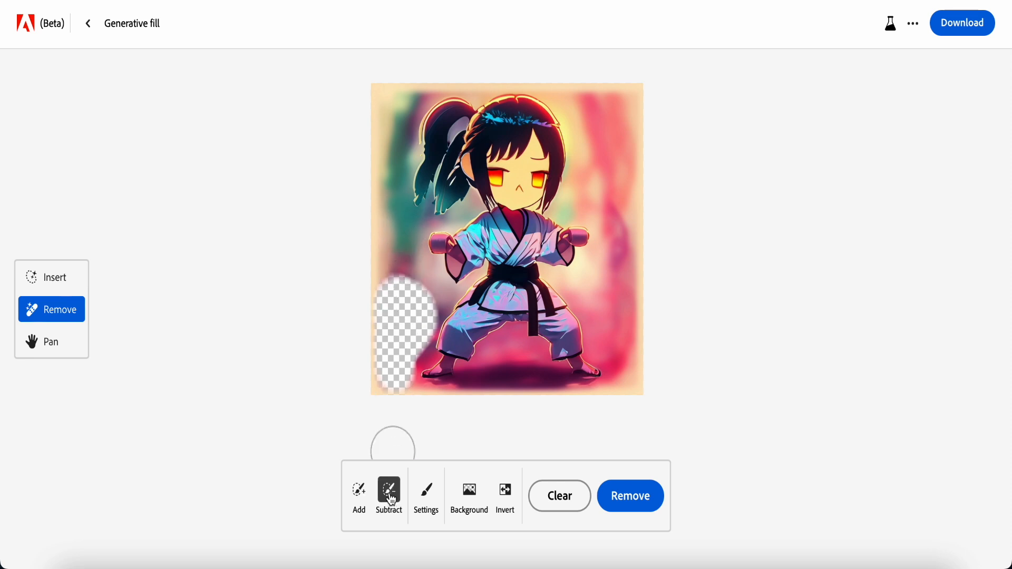
pyautogui.moveTo(388, 275)
pyautogui.mouseDown()
pyautogui.moveTo(390, 377)
pyautogui.moveTo(428, 316)
pyautogui.moveTo(382, 260)
pyautogui.mouseUp()
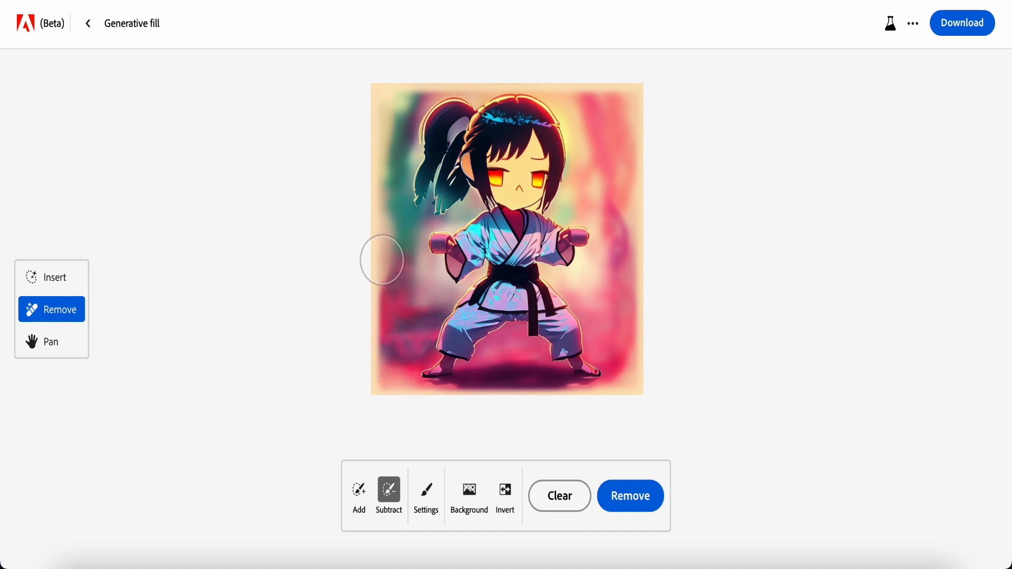
# Reduce the brush size and use Add to mask the karate girl's fist on the image's left side
pyautogui.click(430, 495)
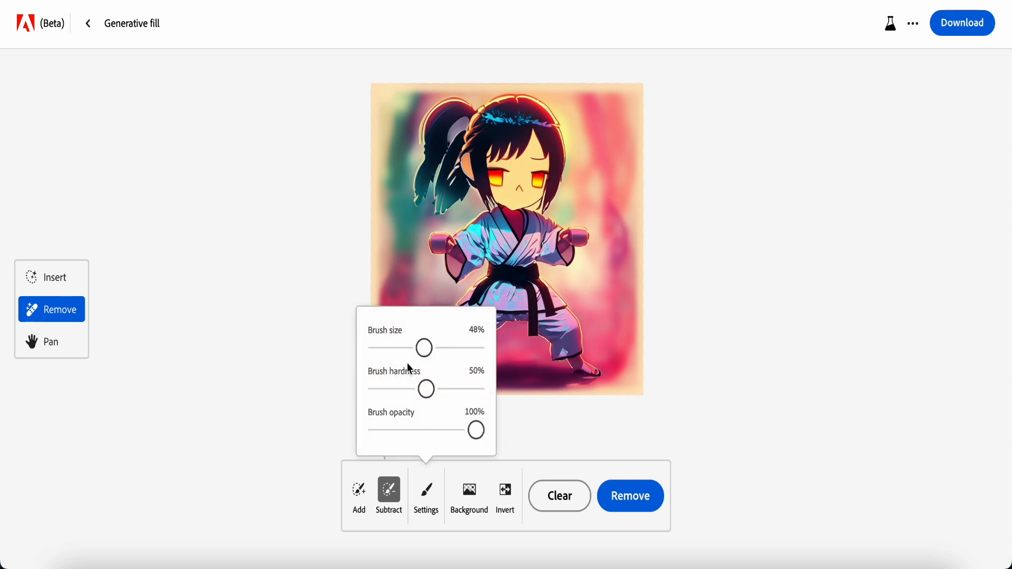
pyautogui.moveTo(423, 350); pyautogui.dragTo(396, 356)
pyautogui.click(543, 416)
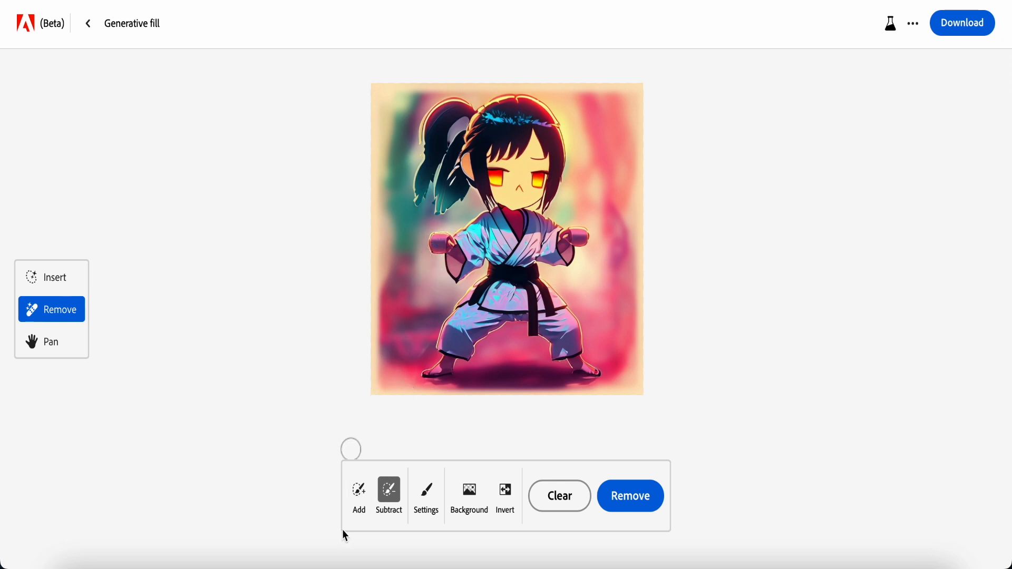
pyautogui.click(359, 490)
pyautogui.moveTo(441, 246)
pyautogui.mouseDown()
pyautogui.moveTo(442, 234)
pyautogui.moveTo(449, 246)
pyautogui.moveTo(438, 244)
pyautogui.mouseUp()
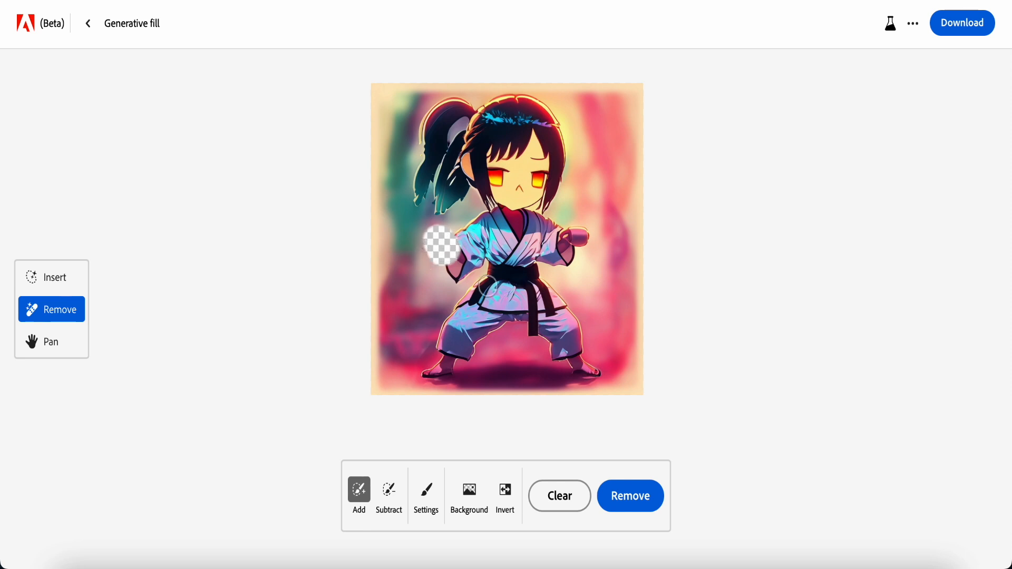
# Use Insert to fill the masked fist area from the prompt "burger"
pyautogui.click(48, 286)
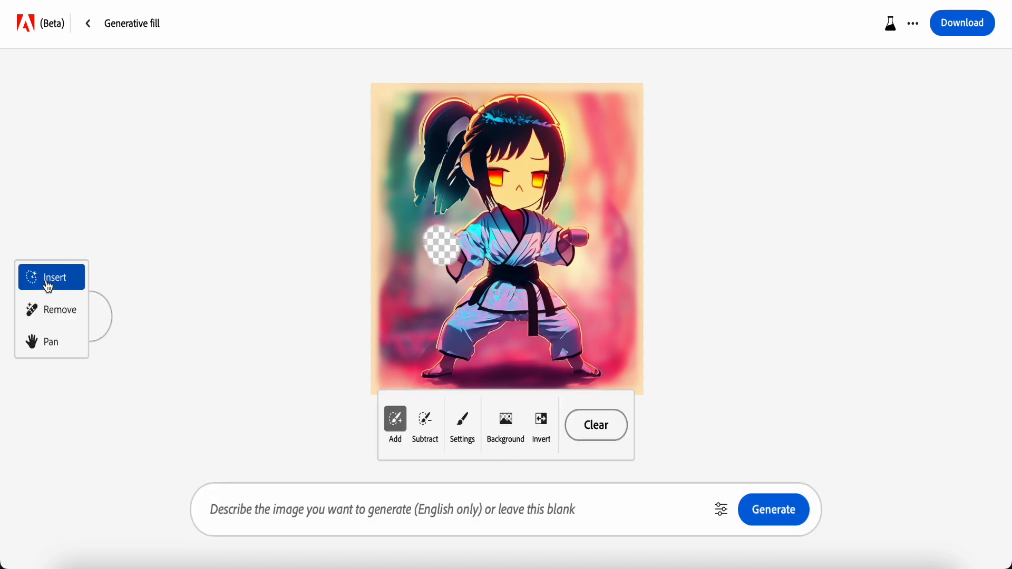
pyautogui.click(349, 515)
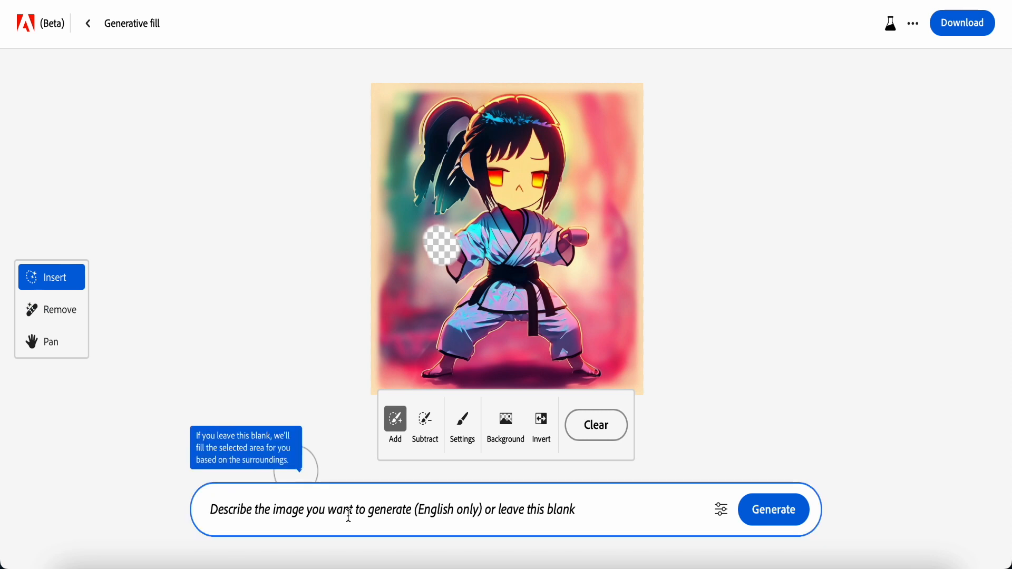
pyautogui.write('burge')
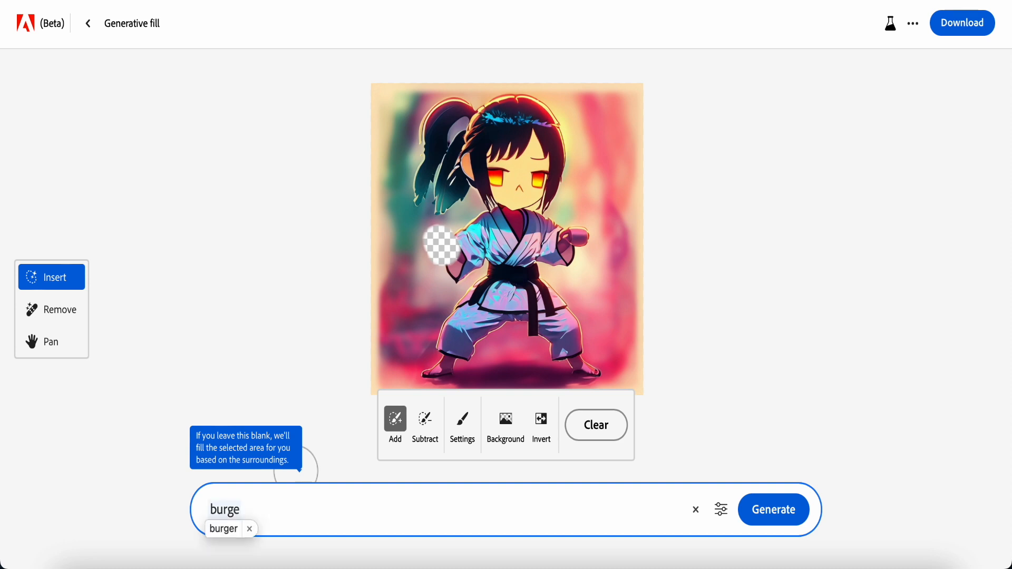
pyautogui.write('r')
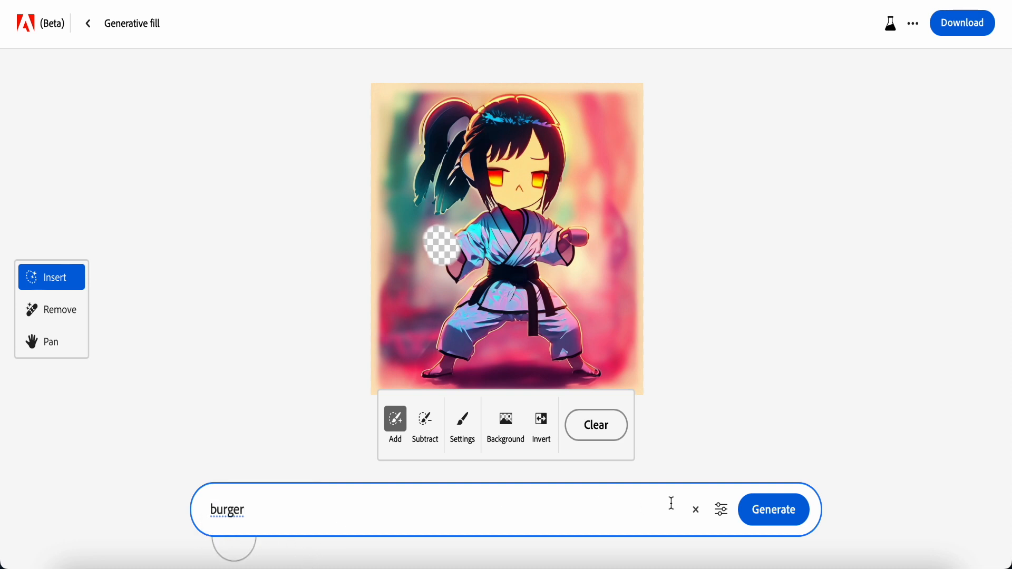
pyautogui.click(768, 519)
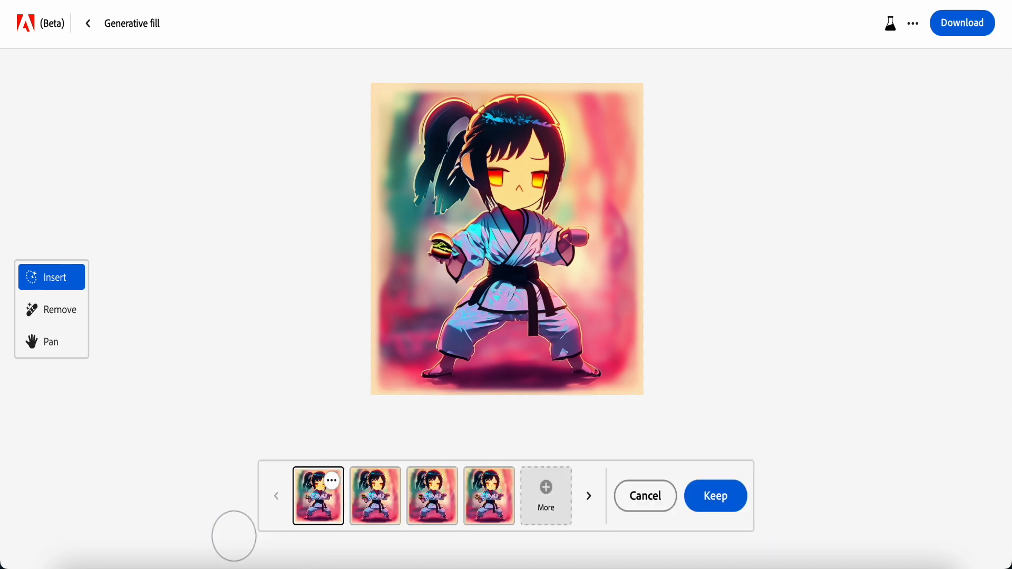
# Preview the second, third and fourth burger variations, then select the third one
pyautogui.click(378, 500)
pyautogui.click(443, 500)
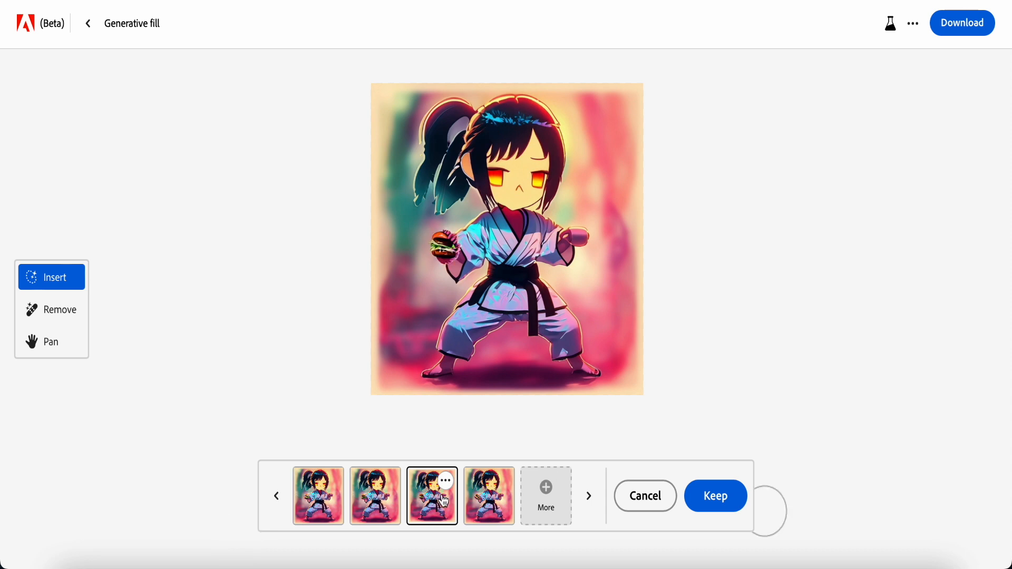
pyautogui.click(489, 499)
pyautogui.click(432, 498)
# Examine the selected burger variation in the karate girl's hand and keep it
pyautogui.scroll(5, 728, 245)
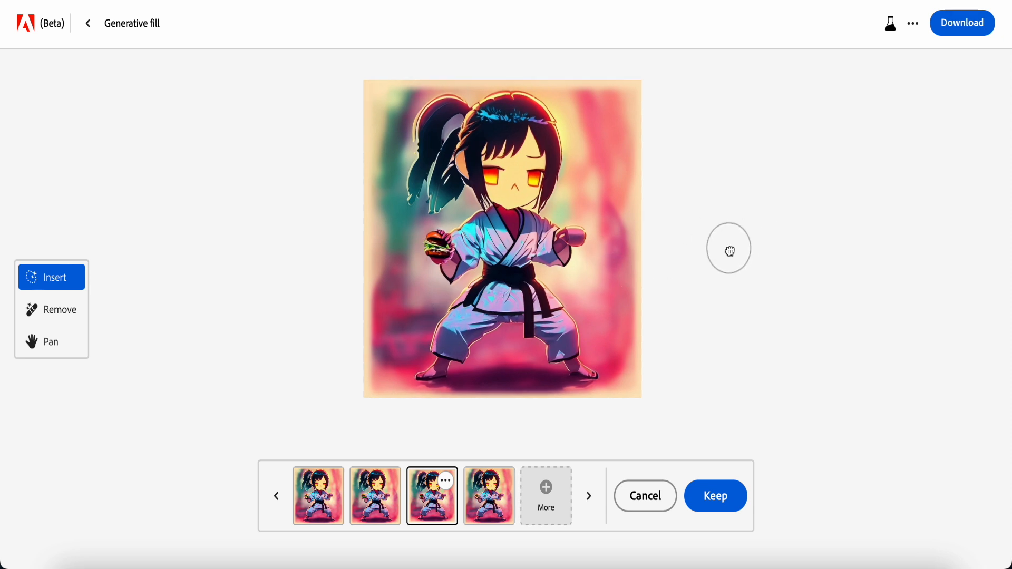
pyautogui.scroll(-5, 727, 246)
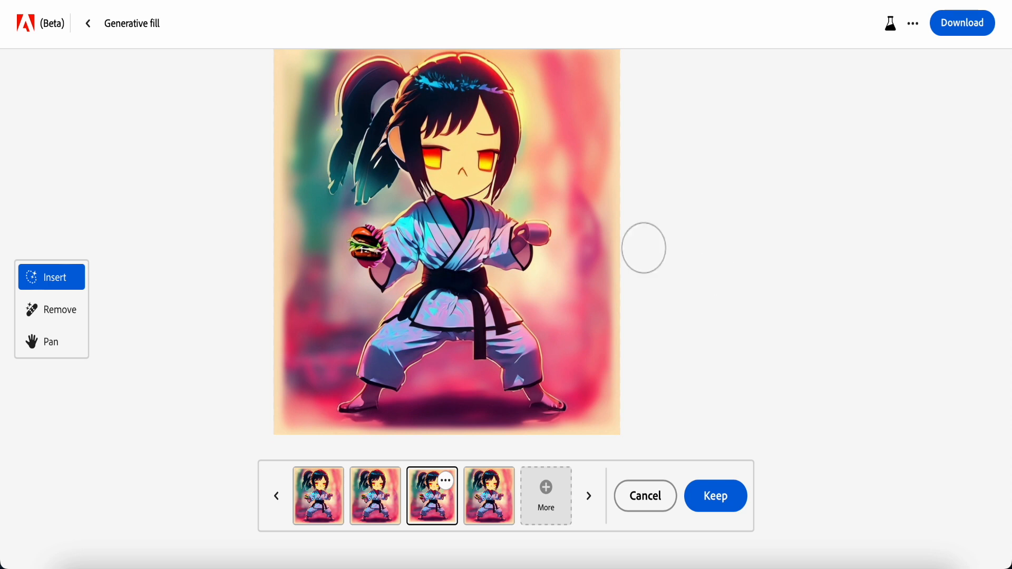
pyautogui.click(51, 341)
pyautogui.moveTo(346, 258); pyautogui.dragTo(375, 285)
pyautogui.scroll(1, 401, 286)
pyautogui.scroll(1, 402, 286)
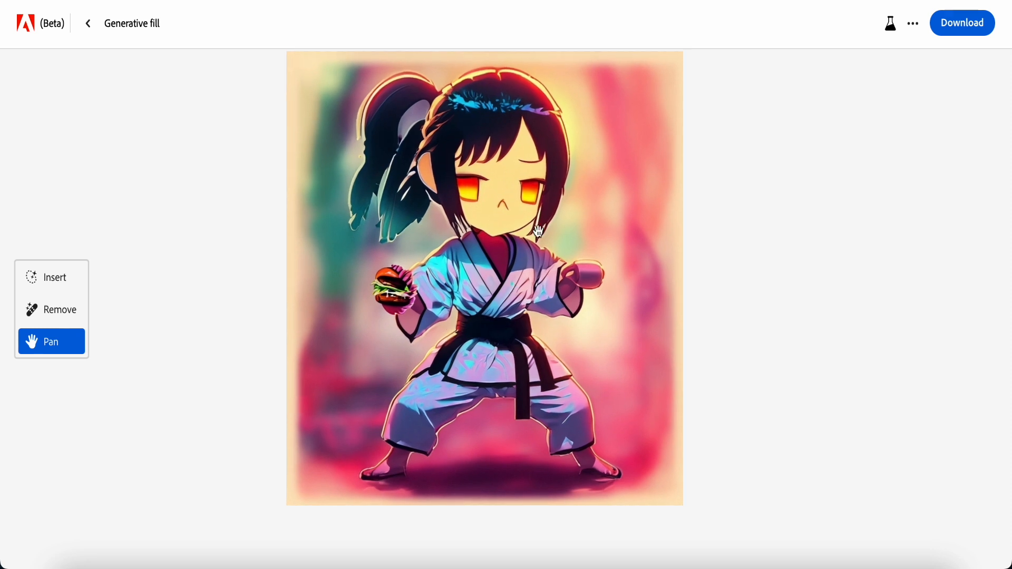
pyautogui.scroll(-8, 113, 332)
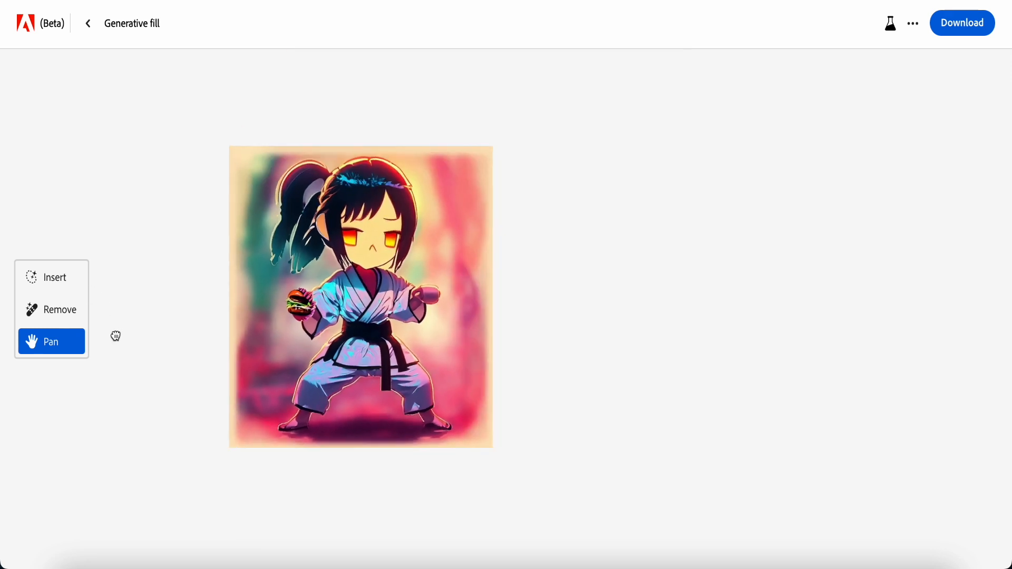
pyautogui.moveTo(261, 308); pyautogui.dragTo(418, 259)
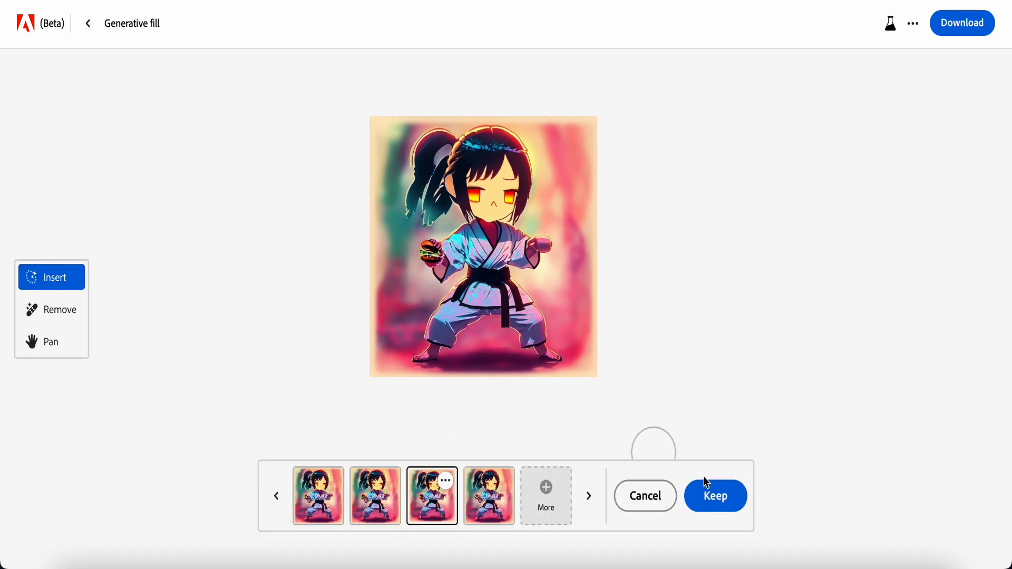
pyautogui.click(714, 504)
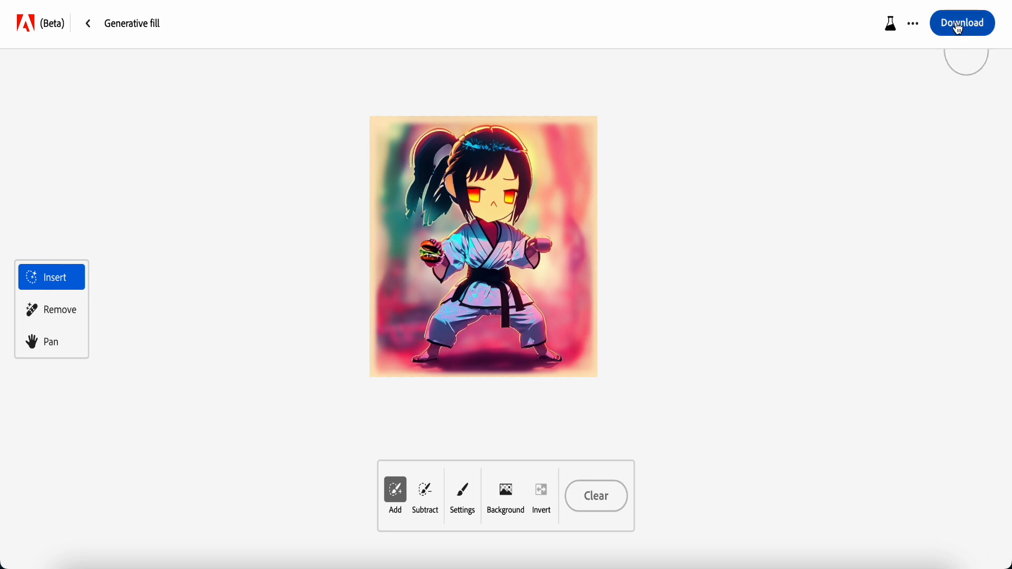
# Restart Generative fill from the home page and upload the 512×768 "1girl-cd_egirl-glasses-...p-.png" image from Downloads
pyautogui.click(98, 14)
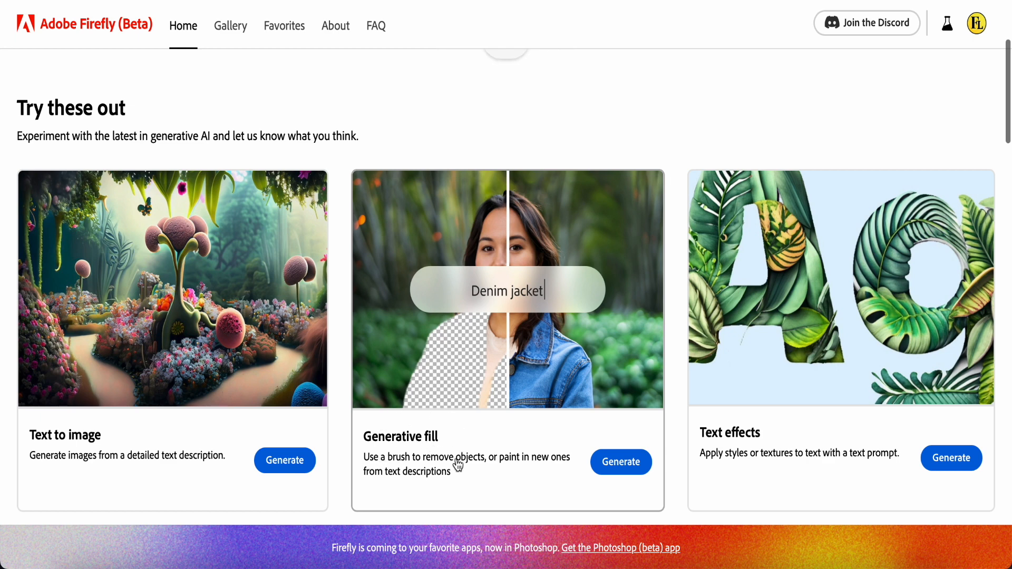
pyautogui.click(620, 463)
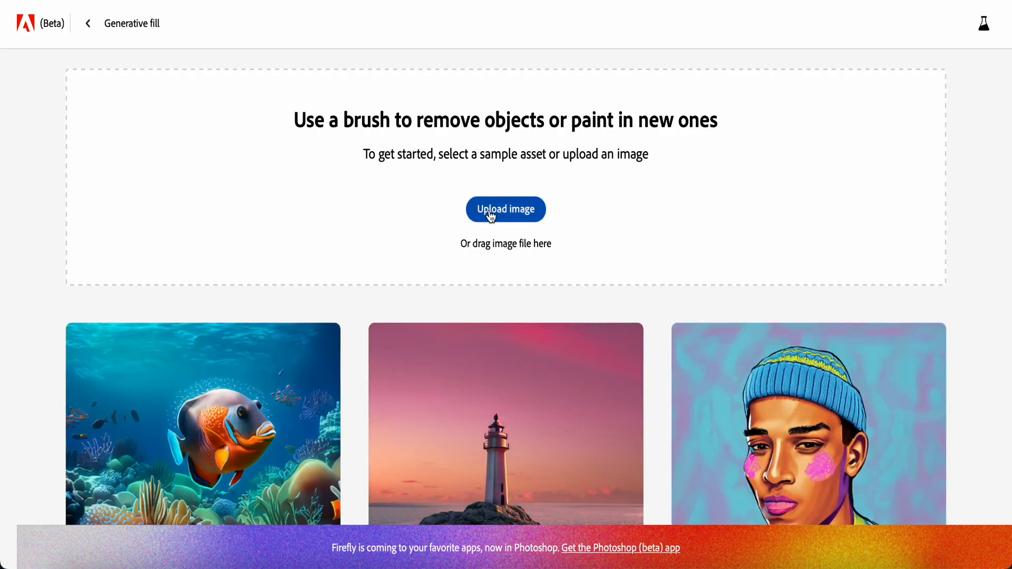
pyautogui.click(493, 216)
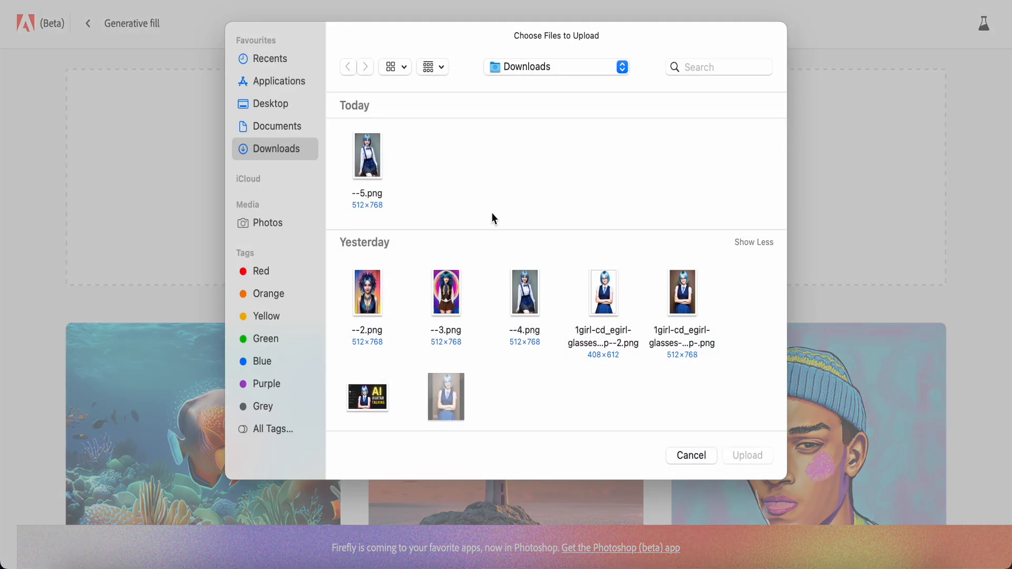
pyautogui.click(601, 299)
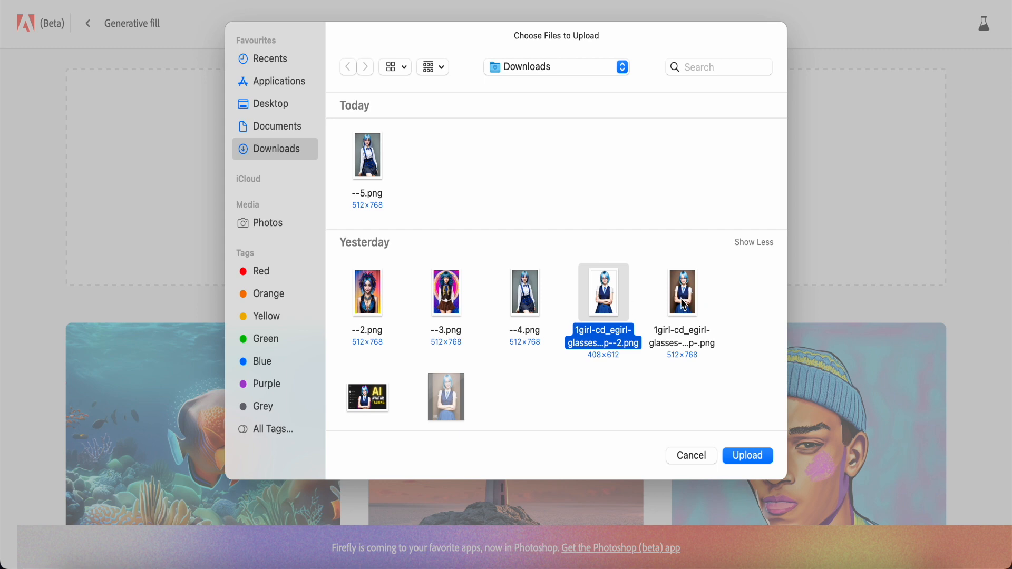
pyautogui.click(685, 305)
pyautogui.click(747, 456)
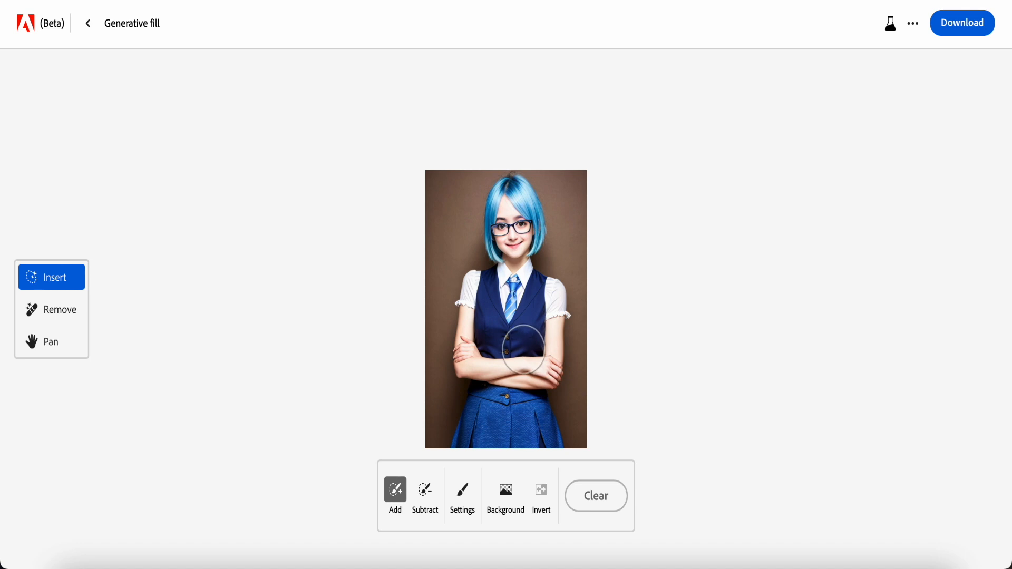
# Set the brush size to 10% and mask a band across the blue-haired girl's wrist
pyautogui.scroll(5, 521, 345)
pyautogui.scroll(1, 524, 352)
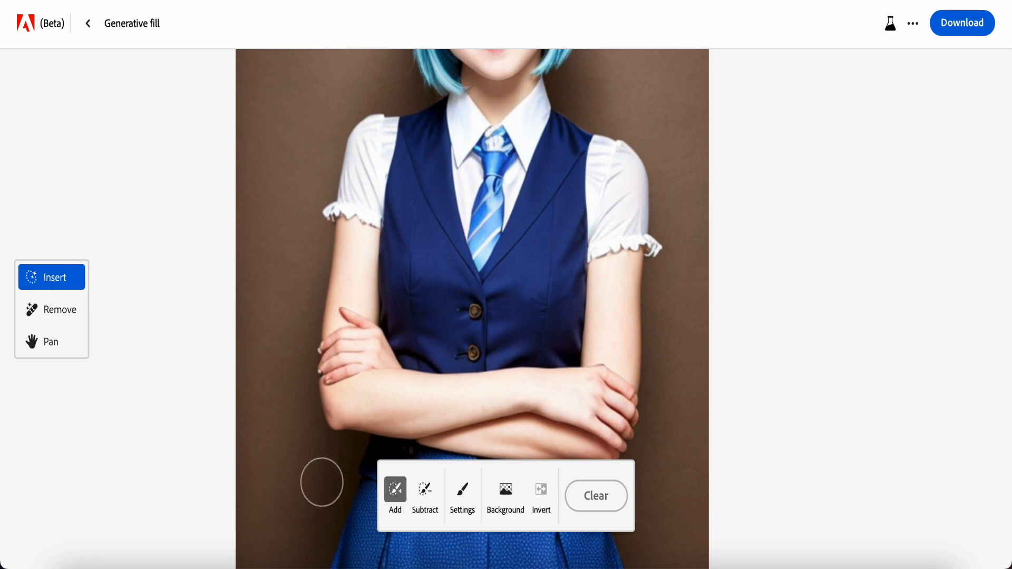
pyautogui.click(460, 498)
pyautogui.moveTo(456, 358); pyautogui.dragTo(419, 356)
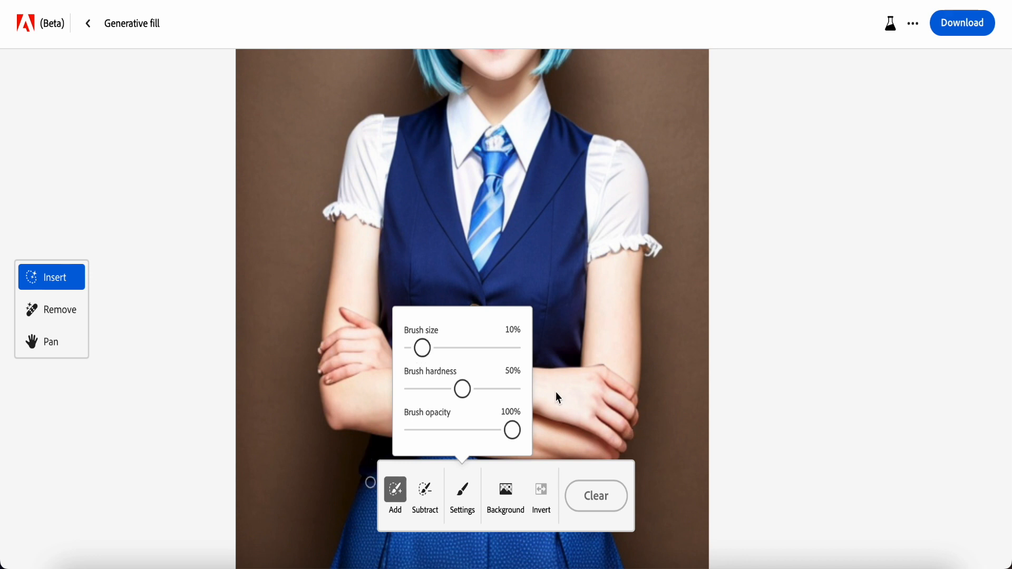
pyautogui.press('Escape')
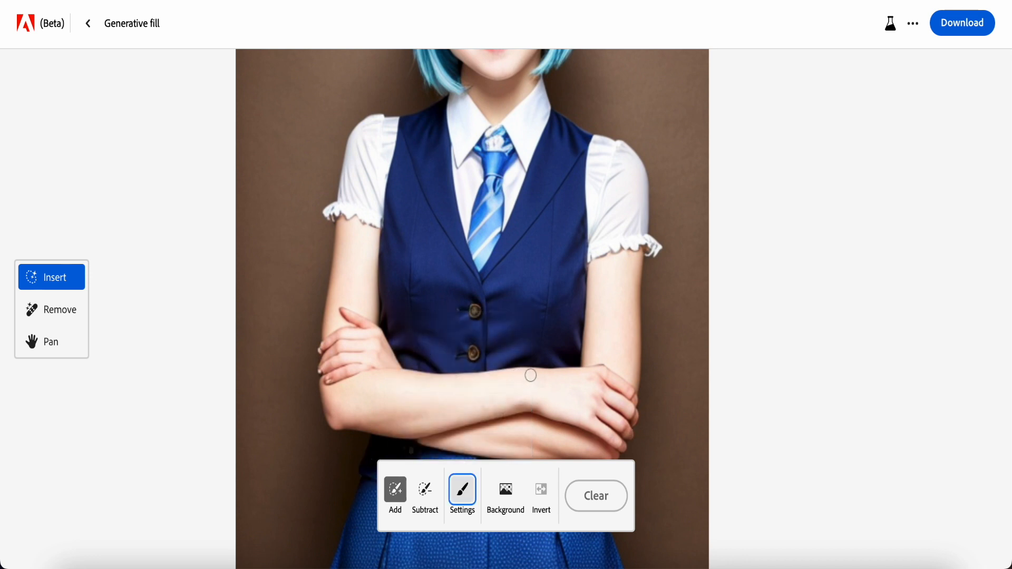
pyautogui.click(534, 374)
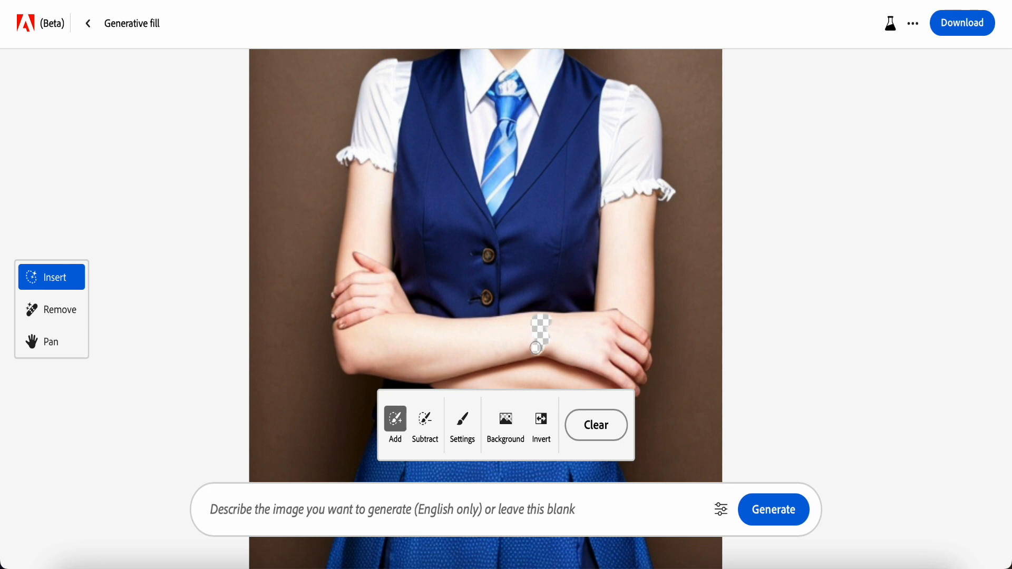
pyautogui.moveTo(537, 348); pyautogui.dragTo(546, 348)
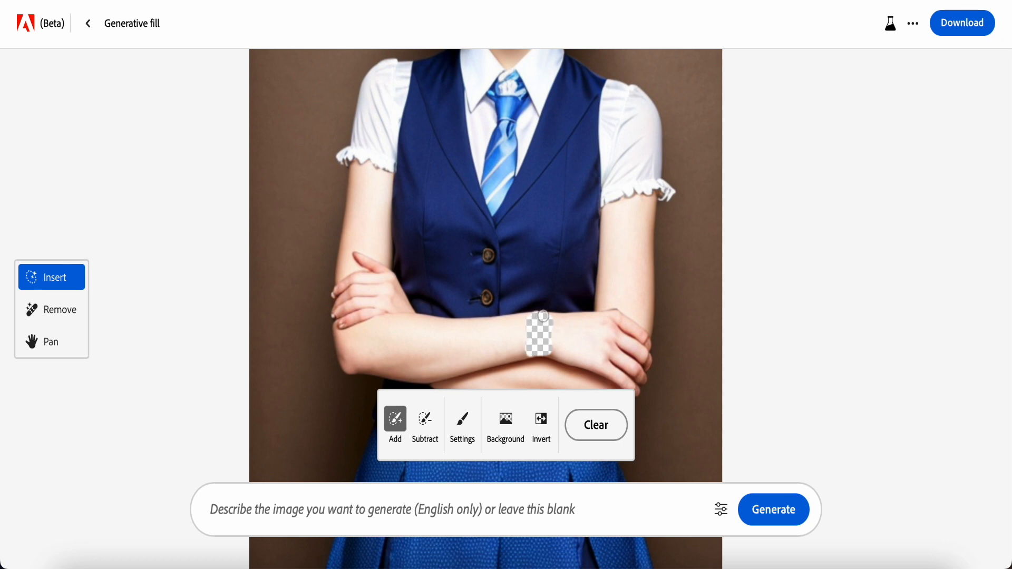
# Generate a fill for the masked wrist from the prompt "pink colour watch"
pyautogui.click(338, 514)
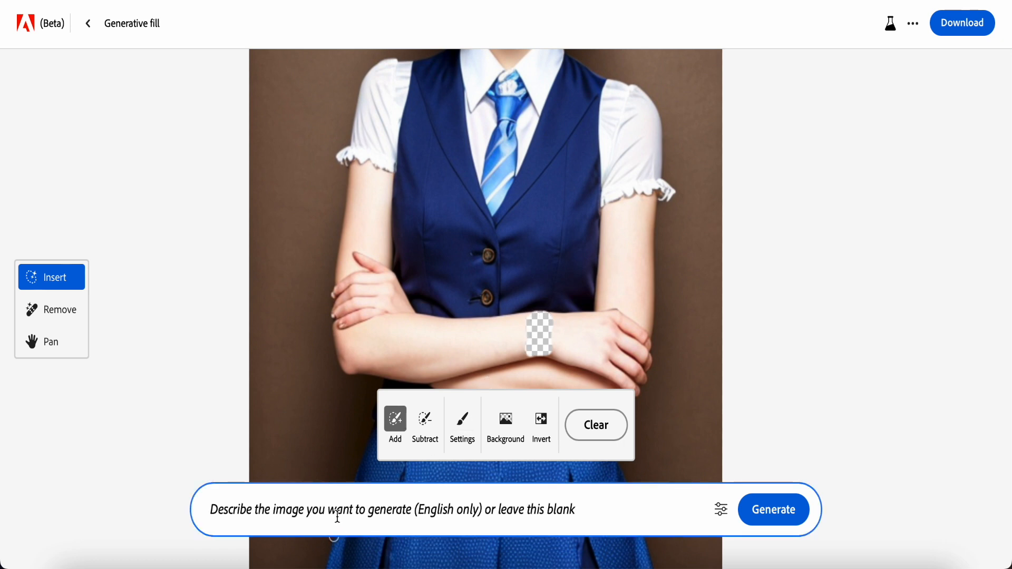
pyautogui.write('P')
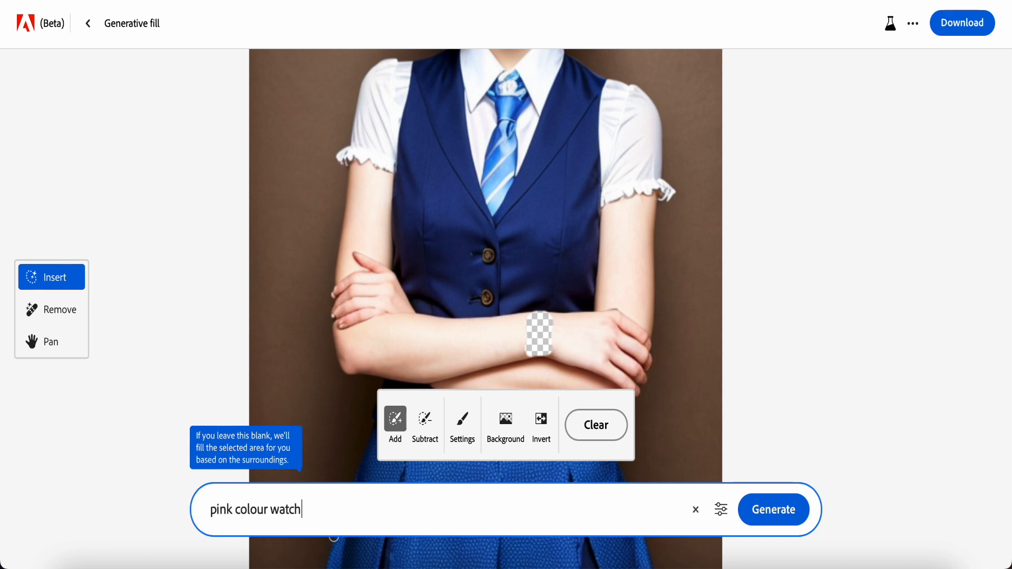
pyautogui.click(769, 518)
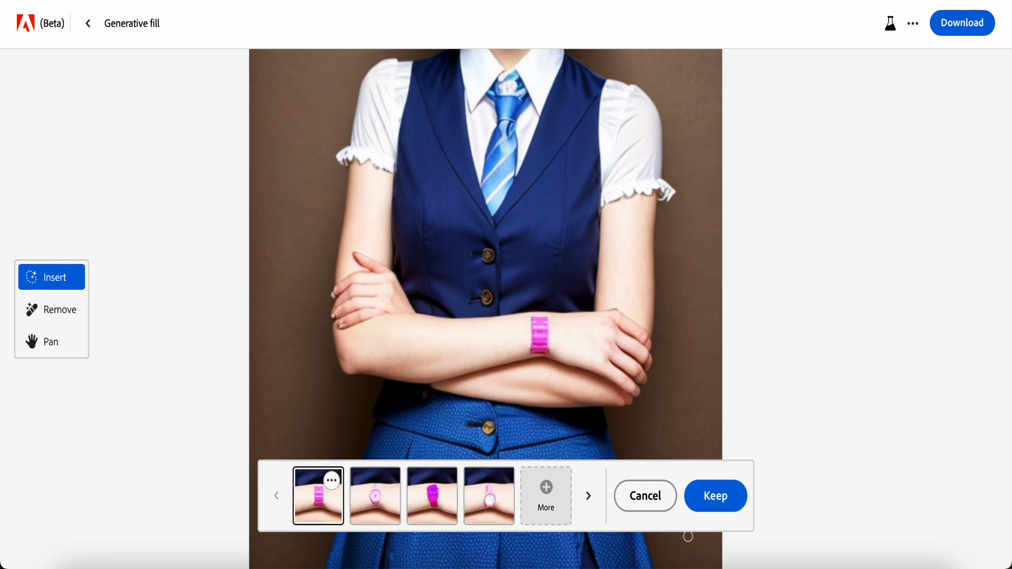
# Preview the second, third and fourth watch variations and keep the second one
pyautogui.click(373, 510)
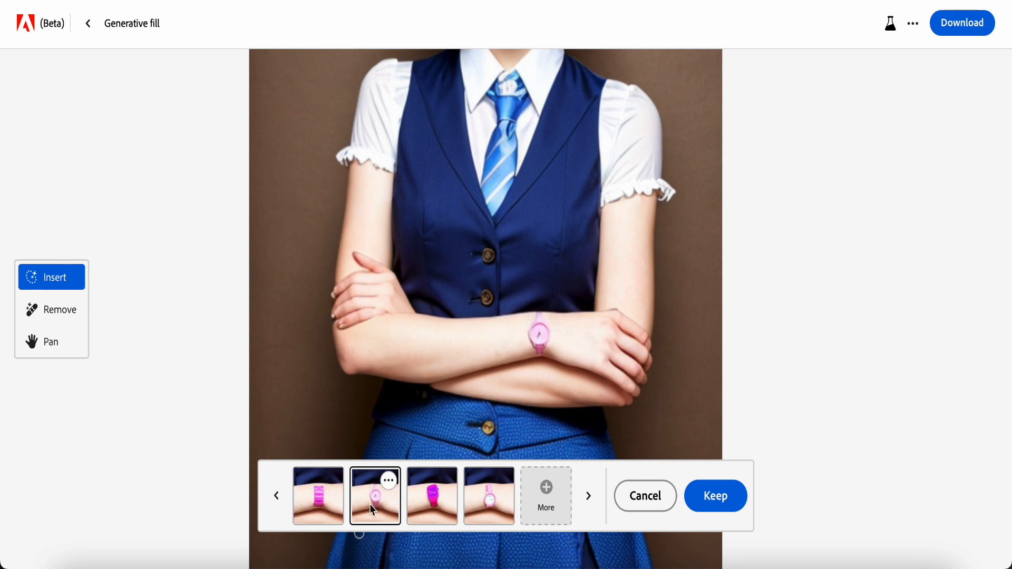
pyautogui.click(426, 507)
pyautogui.click(484, 508)
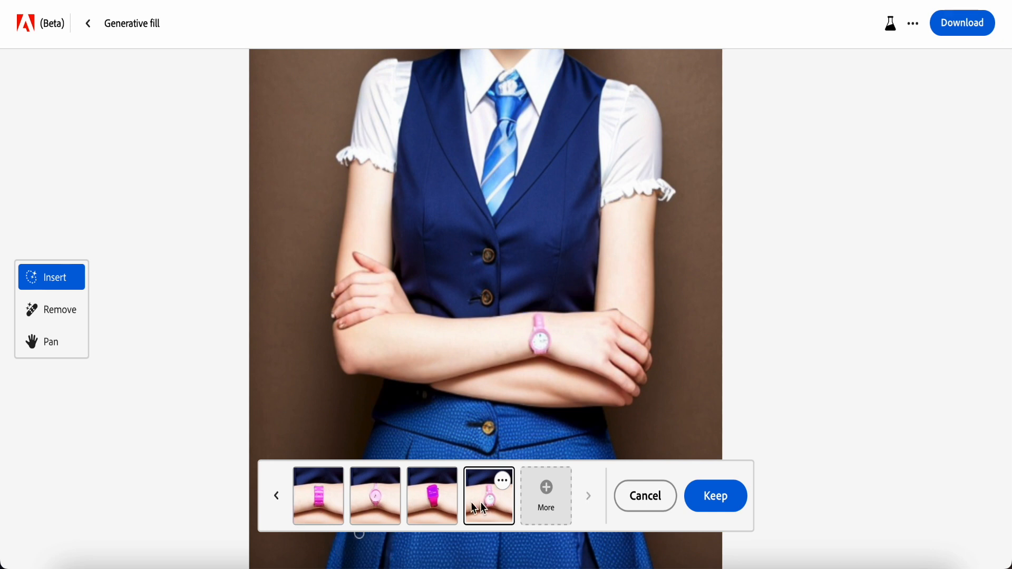
pyautogui.click(355, 501)
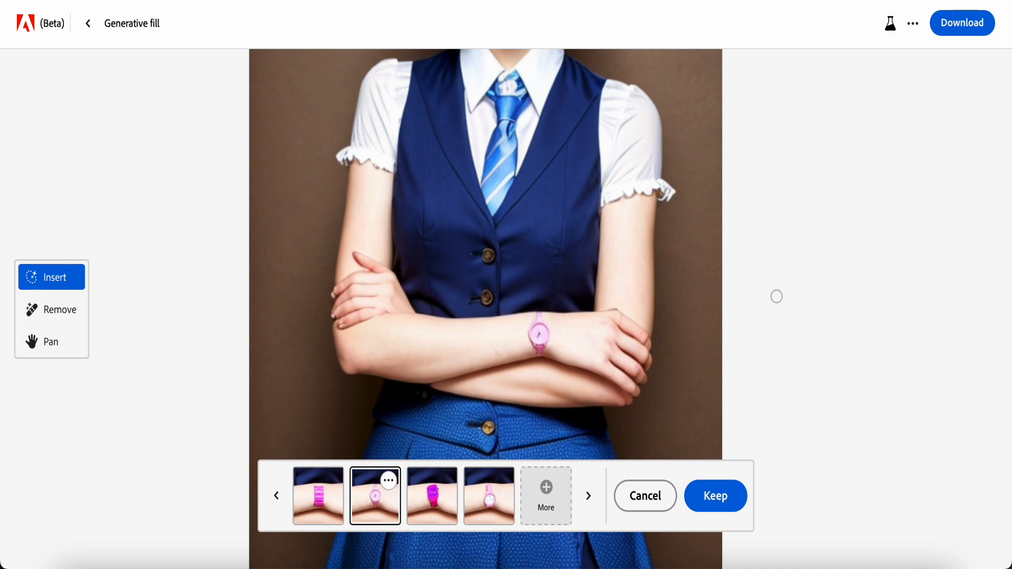
pyautogui.scroll(-1, 789, 299)
pyautogui.scroll(-3, 693, 358)
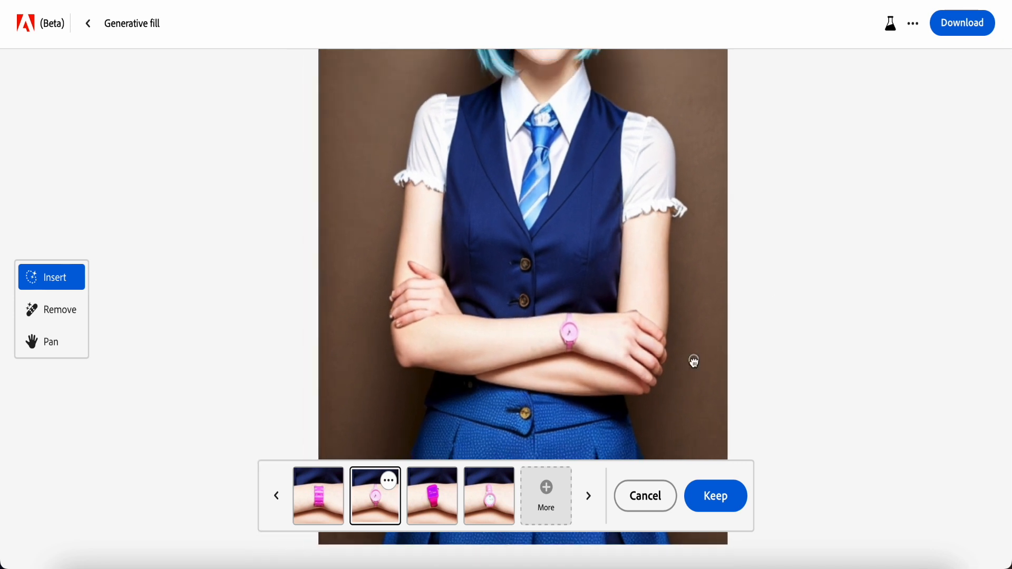
pyautogui.click(711, 497)
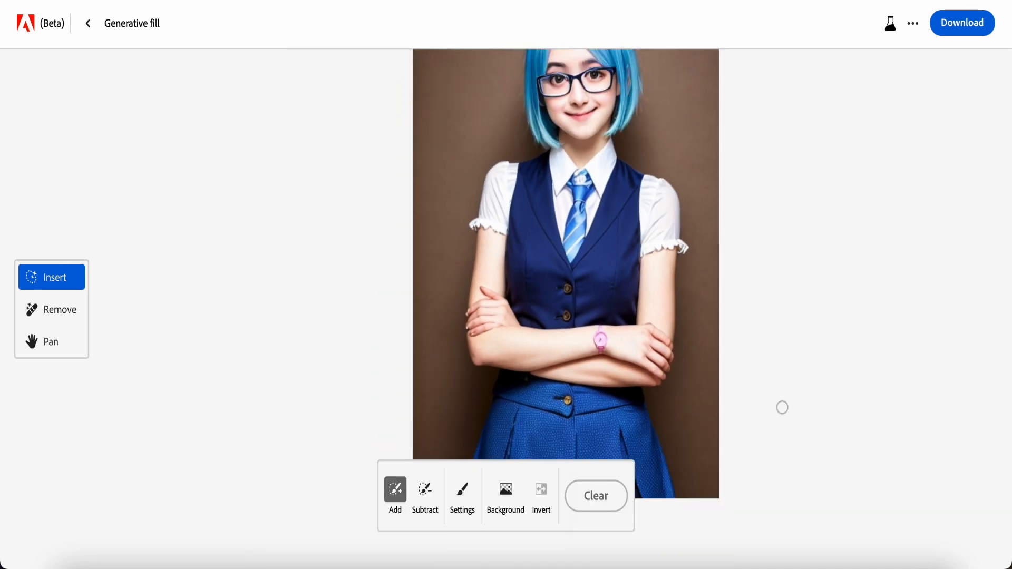
pyautogui.click(796, 362)
pyautogui.scroll(2, 799, 343)
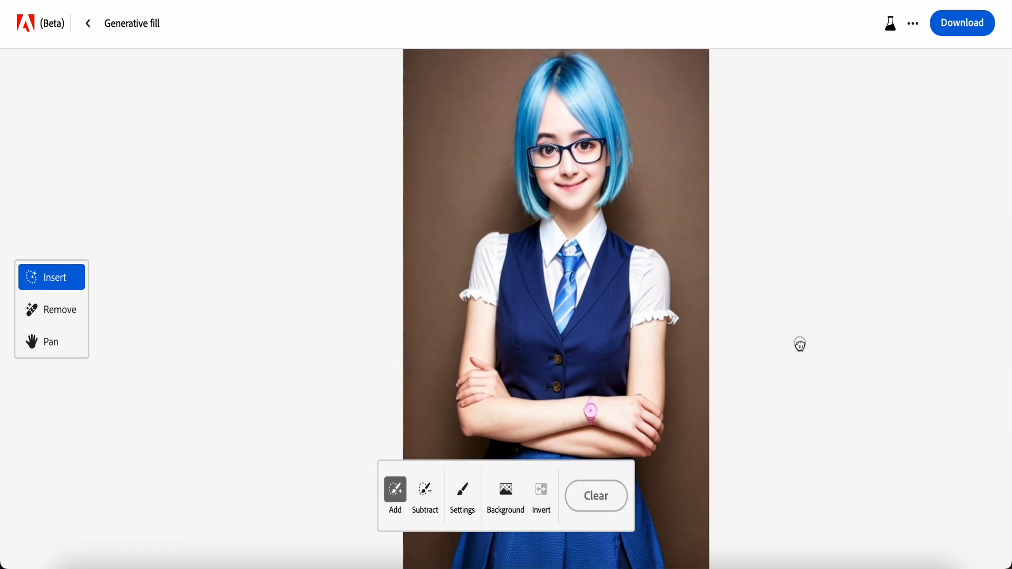
pyautogui.scroll(-1, 799, 343)
pyautogui.rightClick(780, 329)
pyautogui.press('Escape')
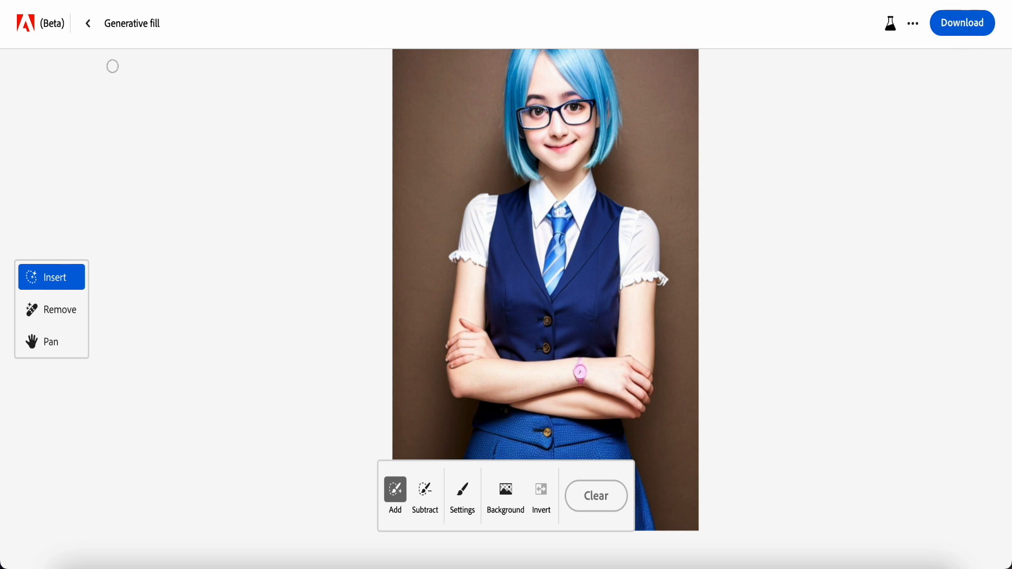
# Leave Generative fill, return to the home page and open the Text effects generator
pyautogui.click(89, 24)
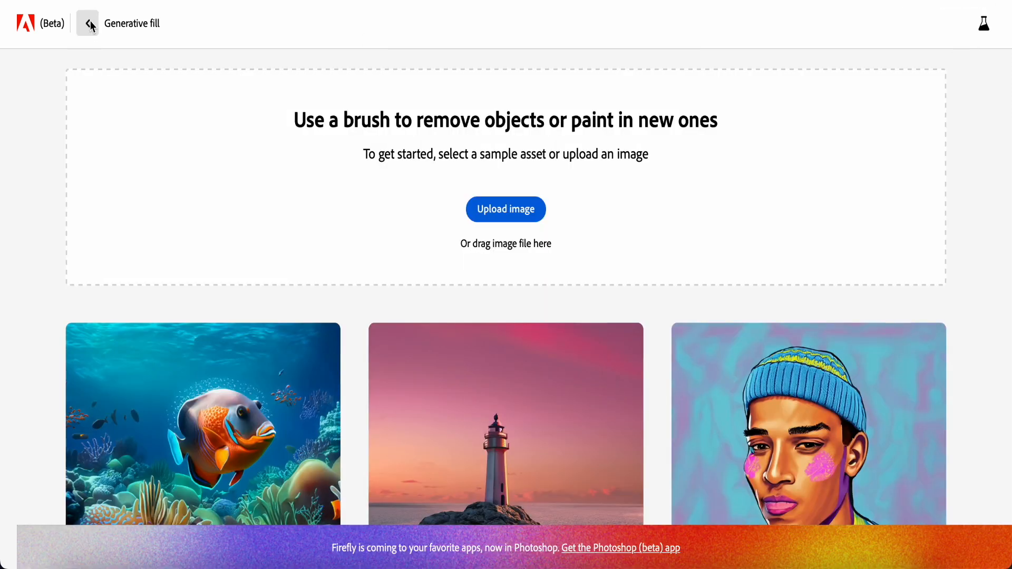
pyautogui.click(89, 25)
pyautogui.scroll(-6, 396, 306)
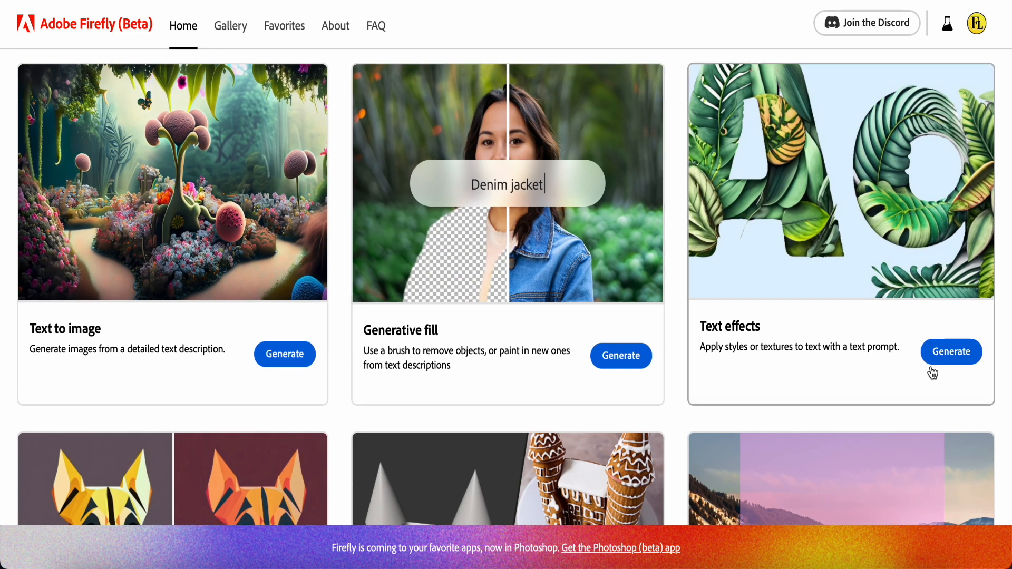
pyautogui.click(946, 357)
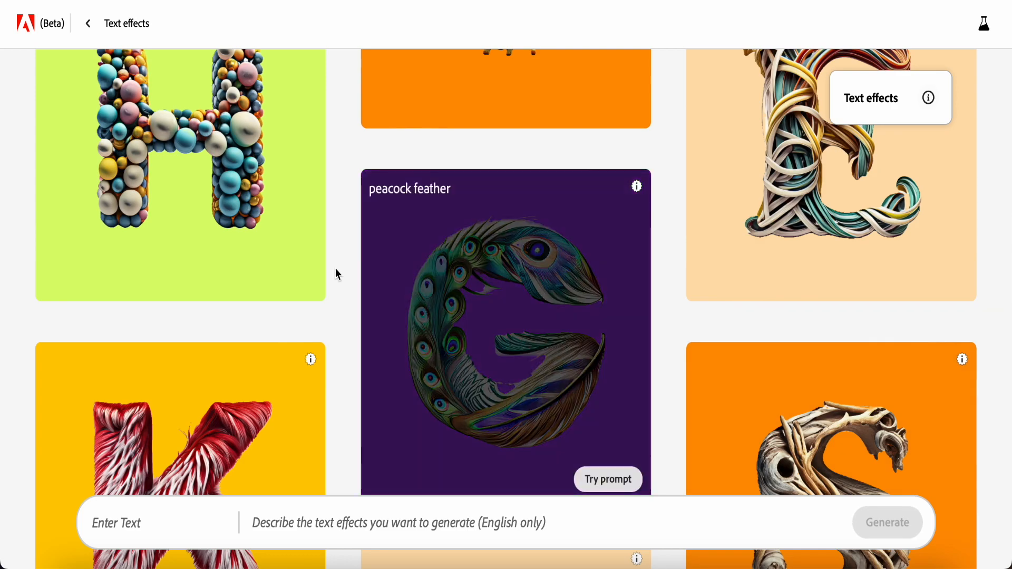
# Browse the sample text effects and try the "bright woven fabric" prompt from the letter N example
pyautogui.scroll(5, 335, 273)
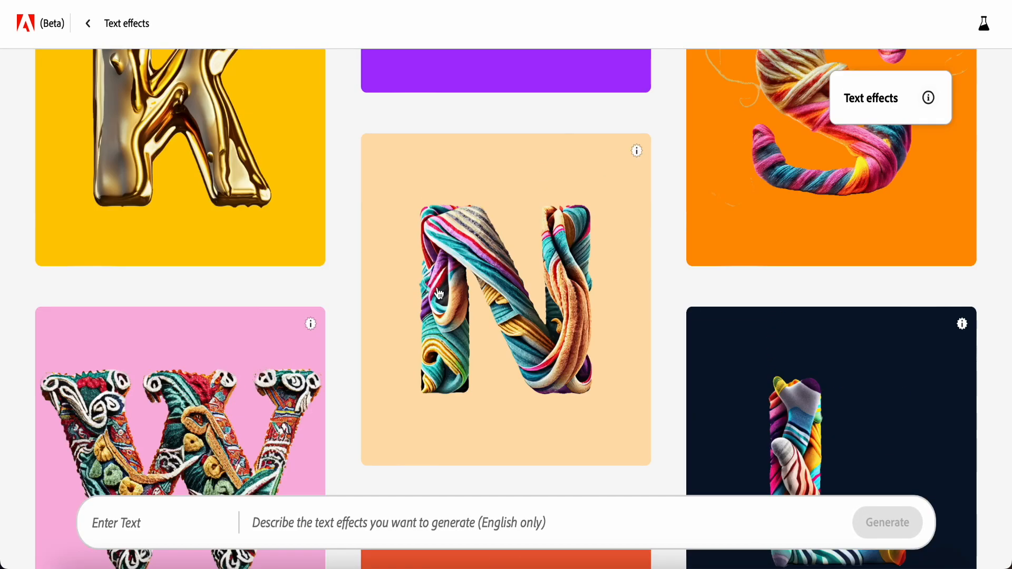
pyautogui.moveTo(439, 294)
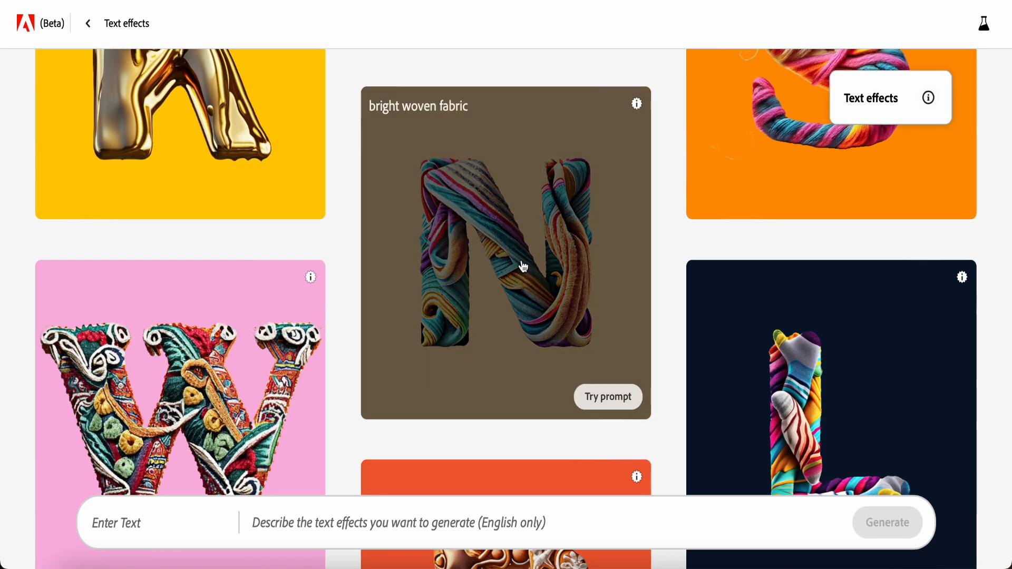
pyautogui.click(601, 401)
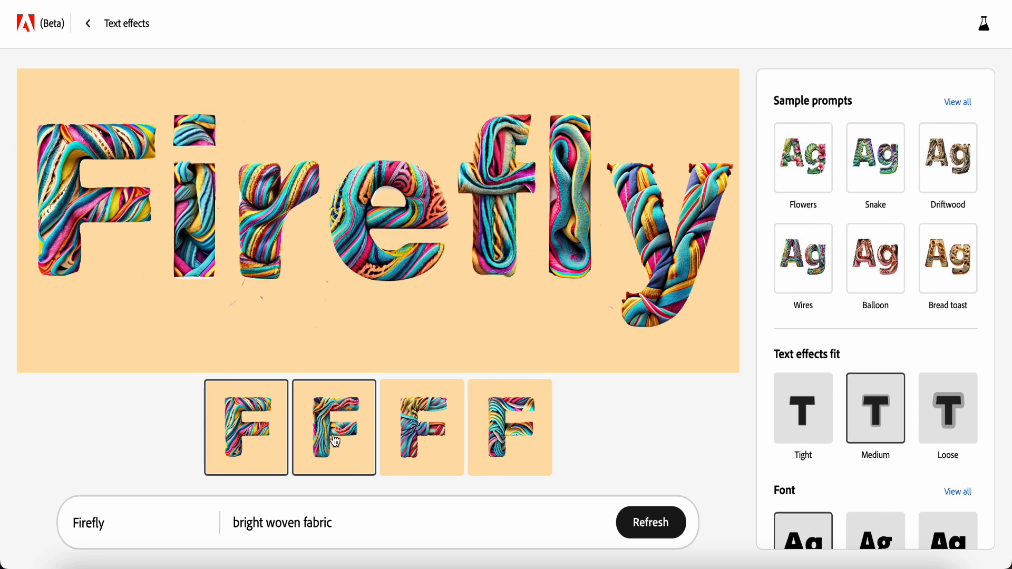
# Compare the four woven fabric variations of the lettering and keep the fourth one
pyautogui.click(335, 440)
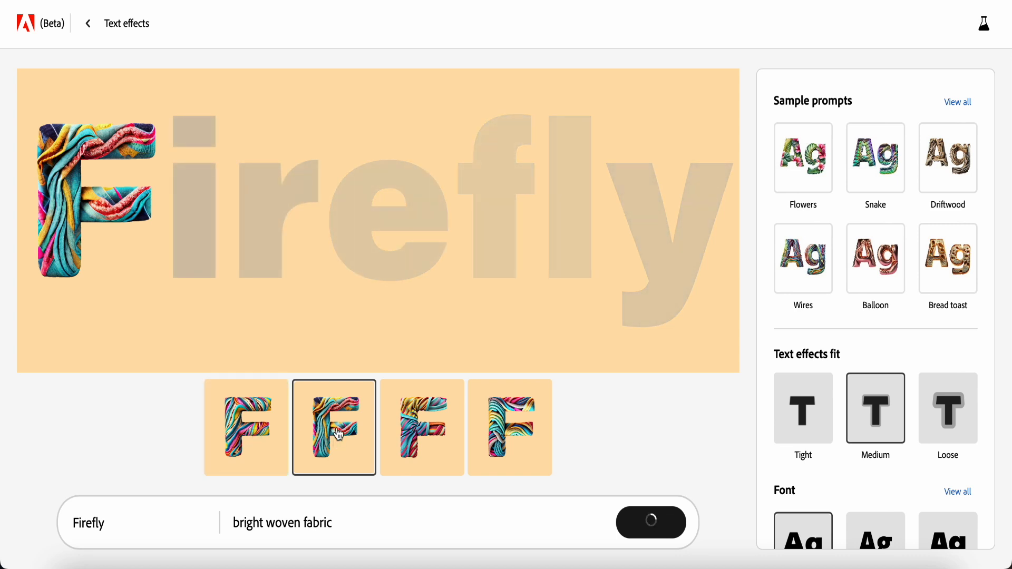
pyautogui.click(424, 435)
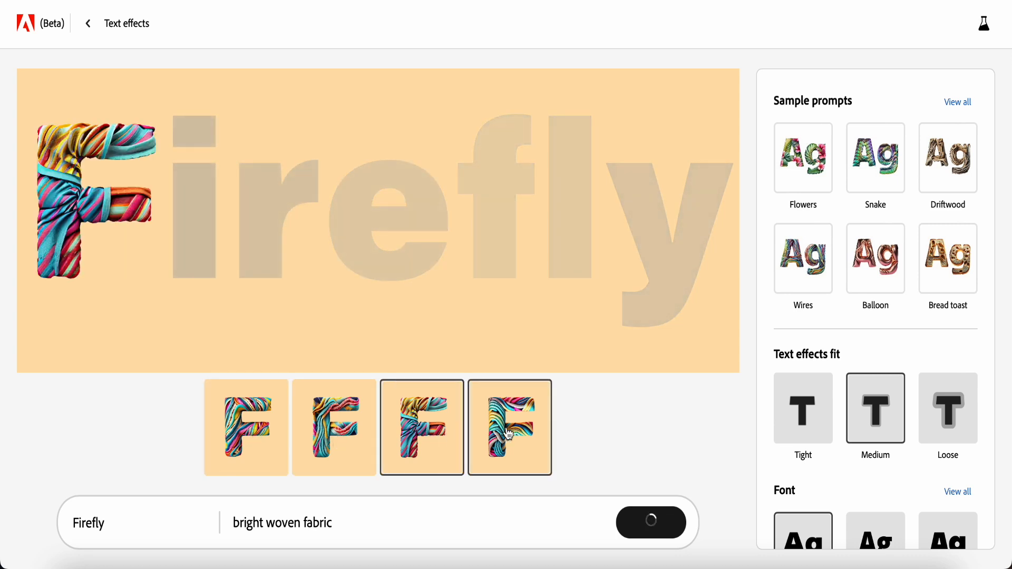
pyautogui.click(509, 435)
pyautogui.click(383, 433)
pyautogui.click(335, 433)
pyautogui.click(252, 431)
pyautogui.click(503, 439)
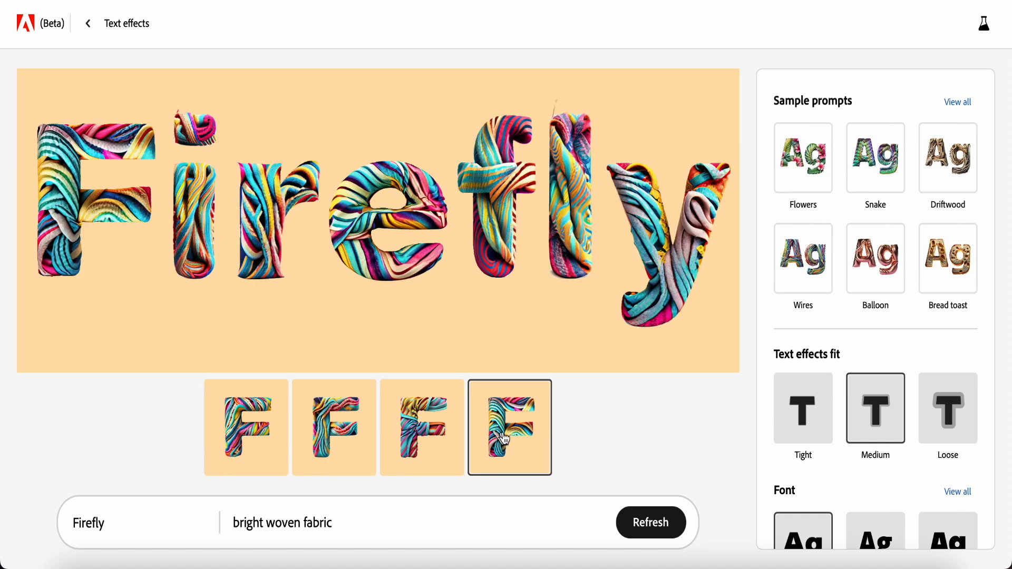
# Restyle the lettering with the Balloon sample prompt and select the fourth variation
pyautogui.click(873, 271)
pyautogui.click(519, 420)
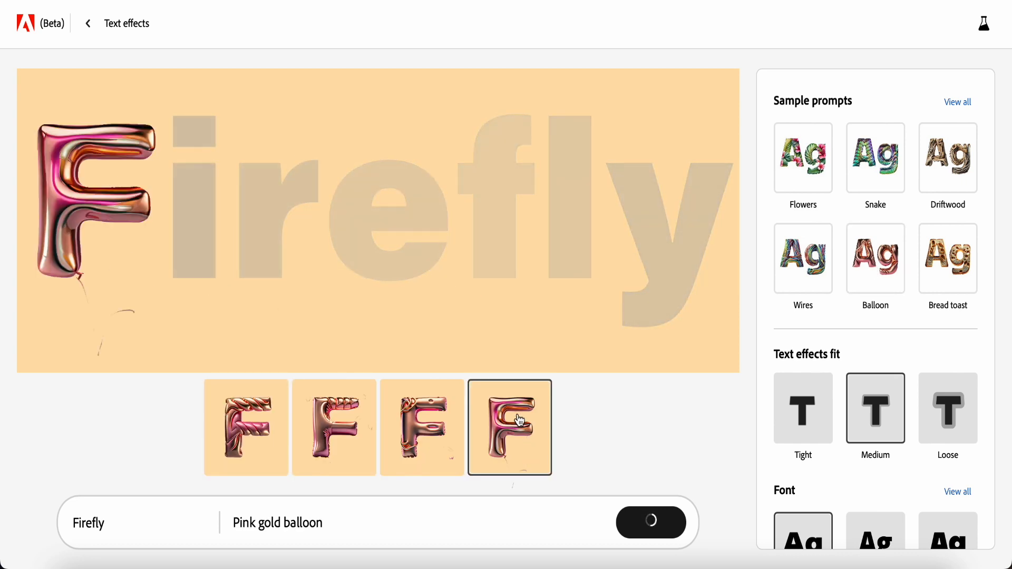
# Try lime green, transparent and magenta background colors behind the balloon lettering and settle on blue-violet
pyautogui.scroll(-3, 858, 422)
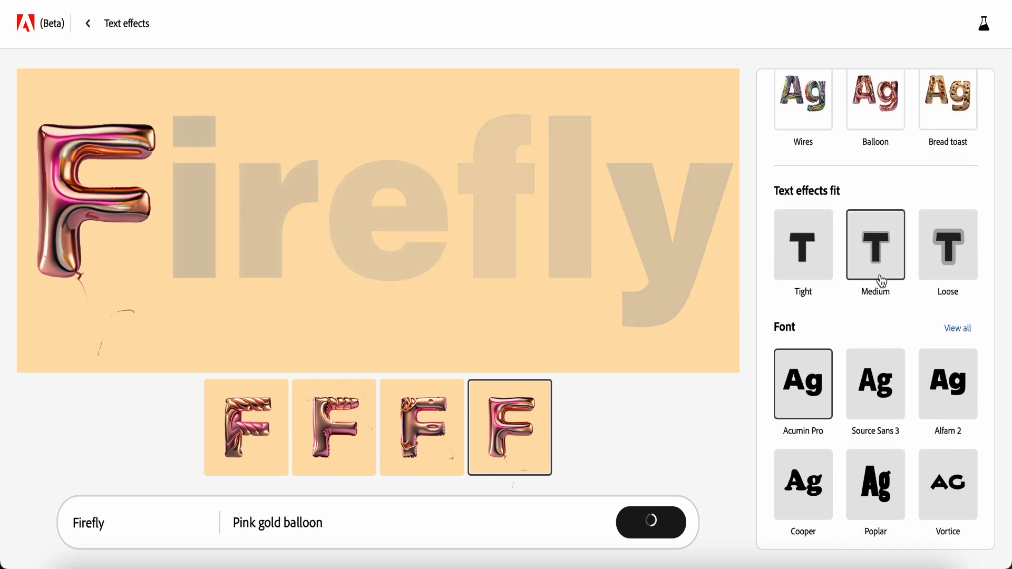
pyautogui.scroll(-1, 896, 305)
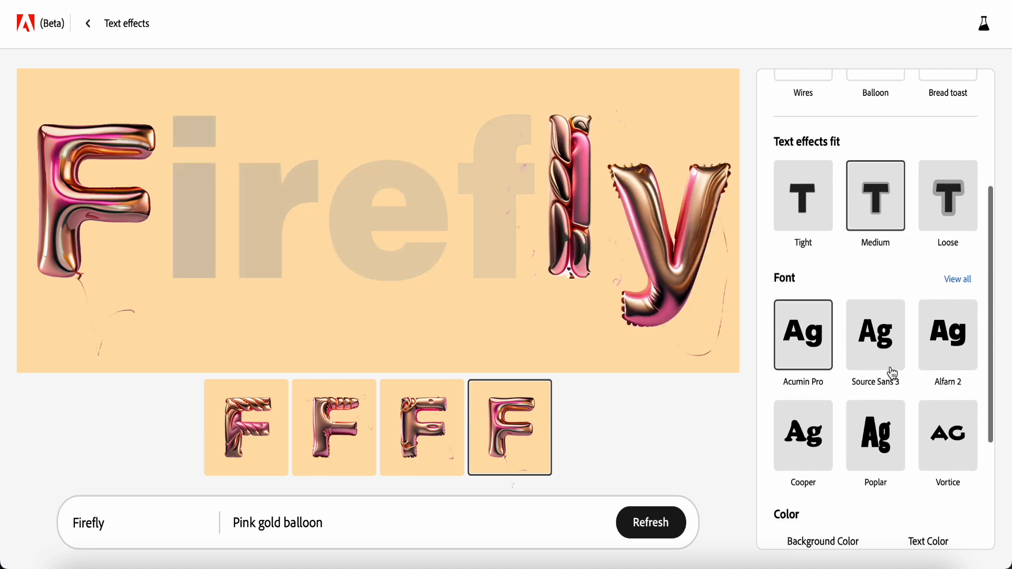
pyautogui.scroll(-1, 892, 374)
pyautogui.scroll(-1, 860, 242)
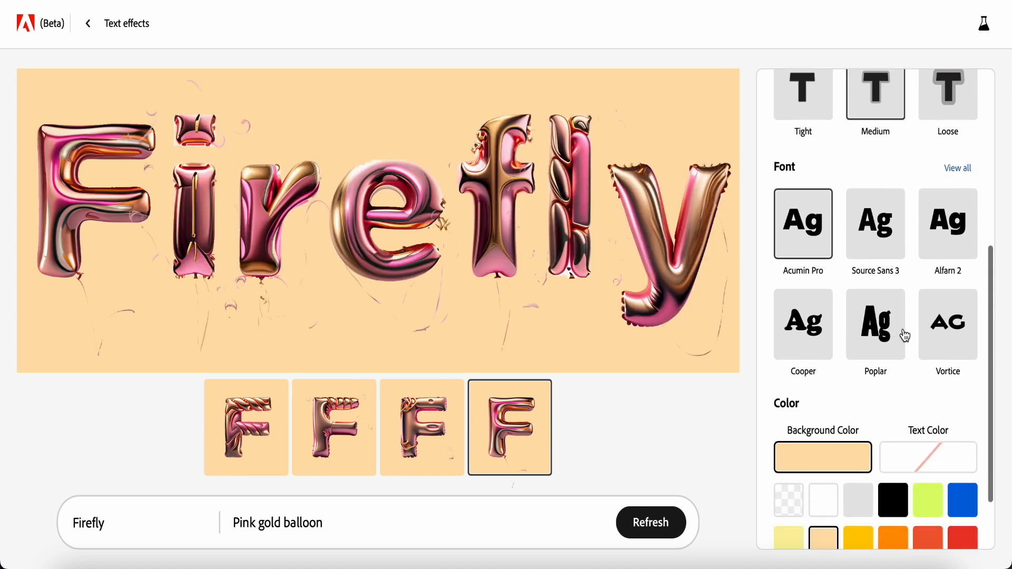
pyautogui.scroll(-1, 905, 334)
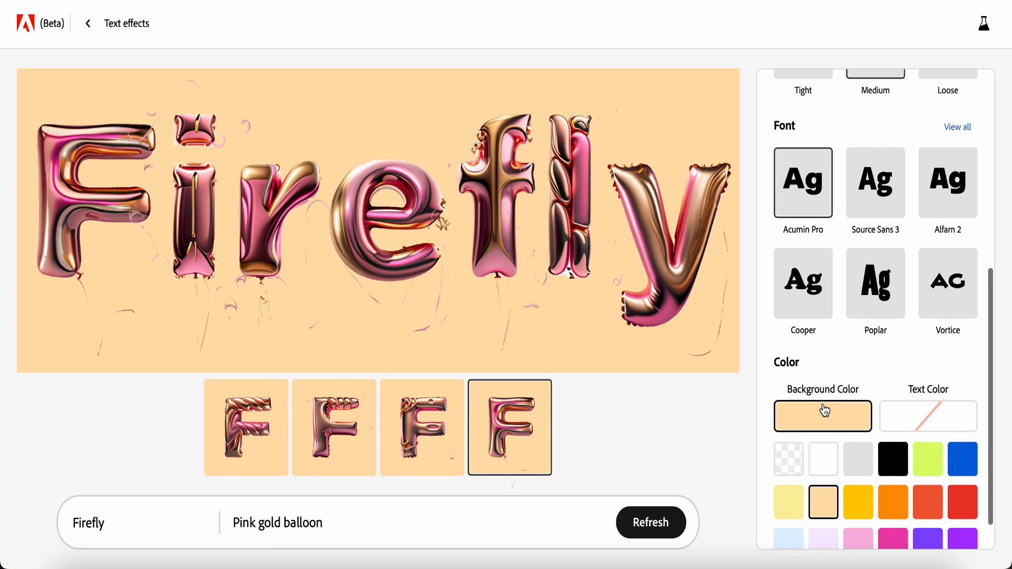
pyautogui.scroll(-1, 824, 410)
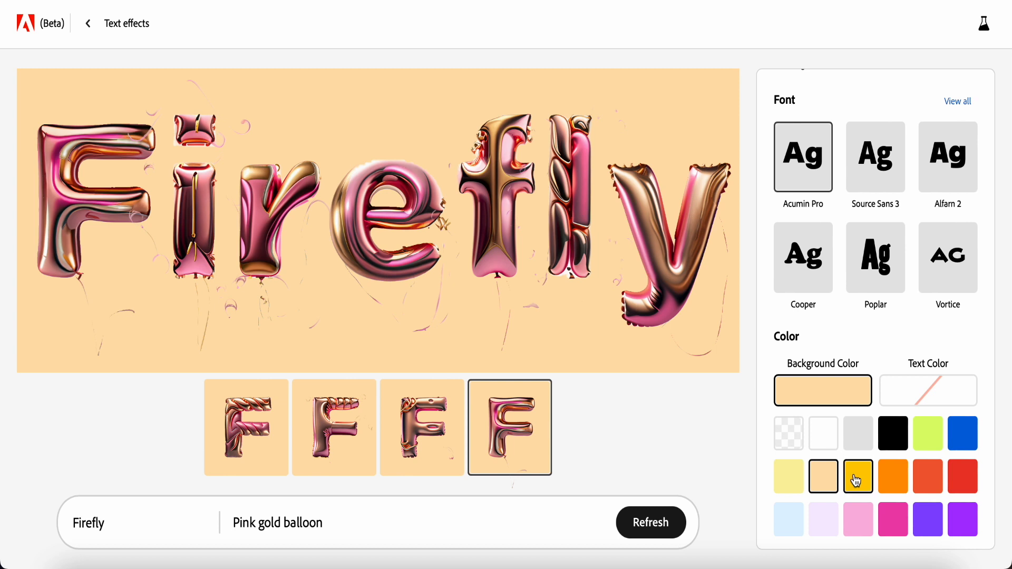
pyautogui.click(928, 448)
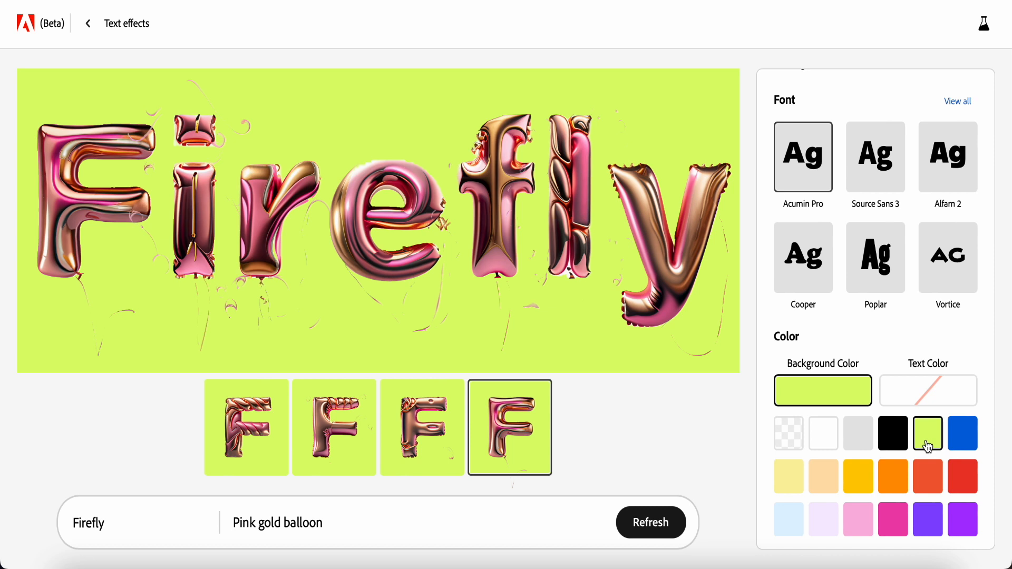
pyautogui.click(789, 437)
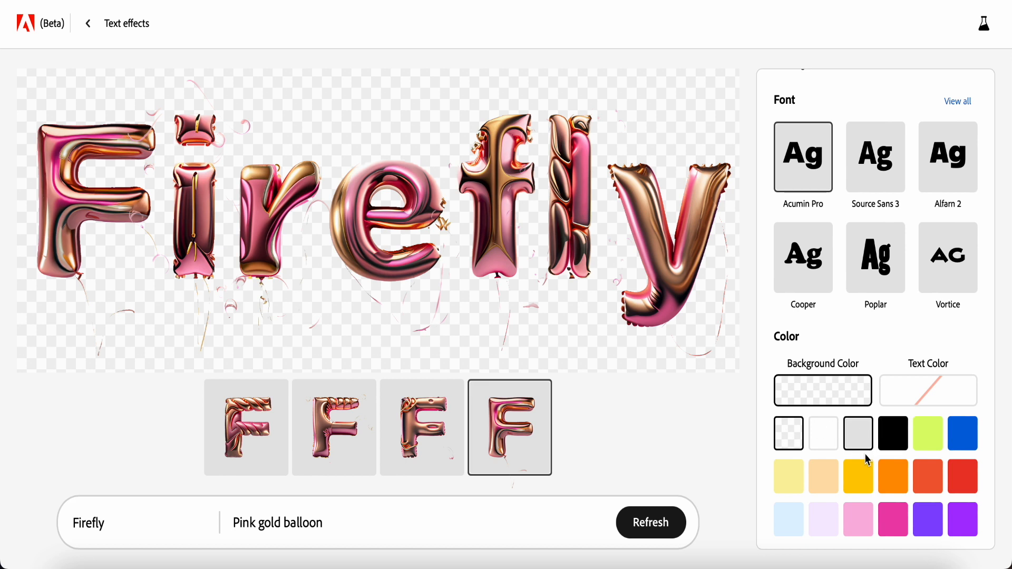
pyautogui.scroll(-1, 867, 459)
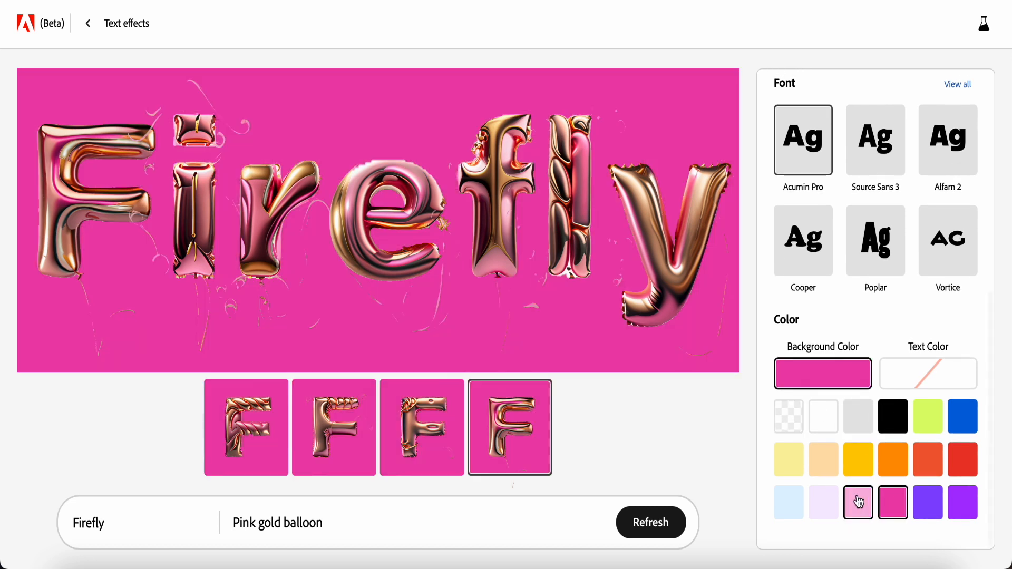
pyautogui.click(921, 505)
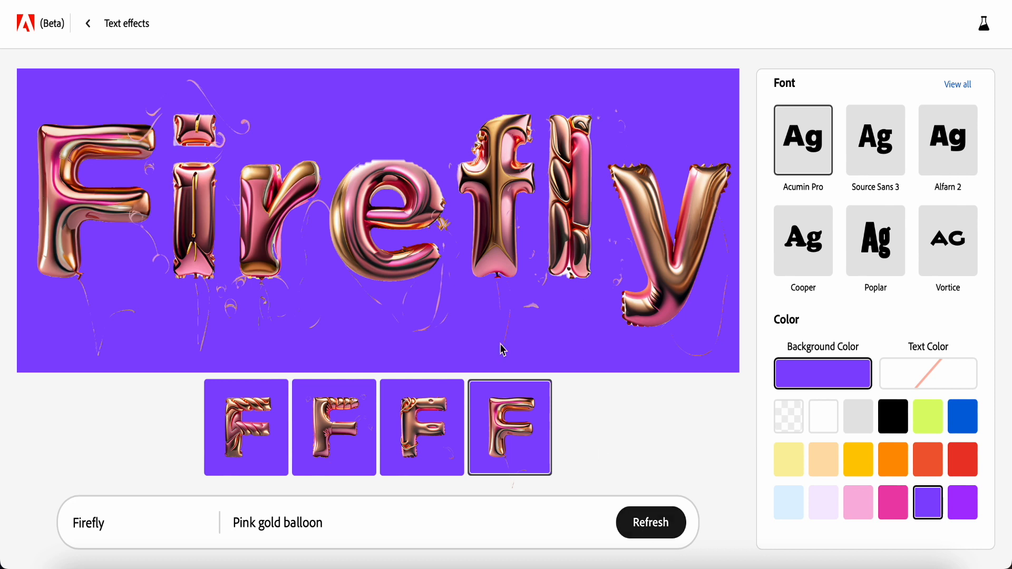
# Replace the effect text with a first name to regenerate it as pink gold balloon lettering
pyautogui.moveTo(70, 264)
pyautogui.moveTo(117, 527); pyautogui.dragTo(45, 526)
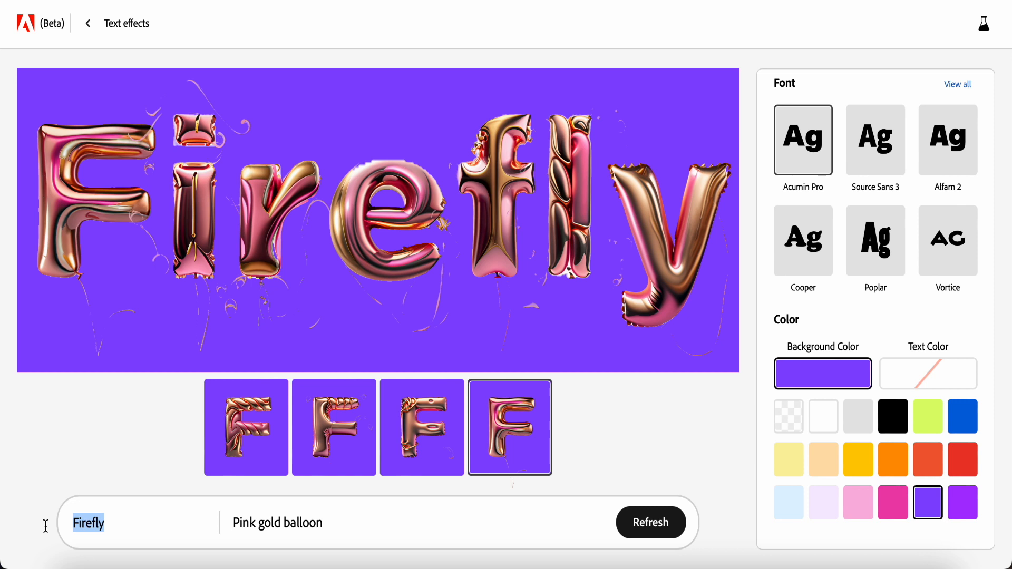
pyautogui.write('Ann')
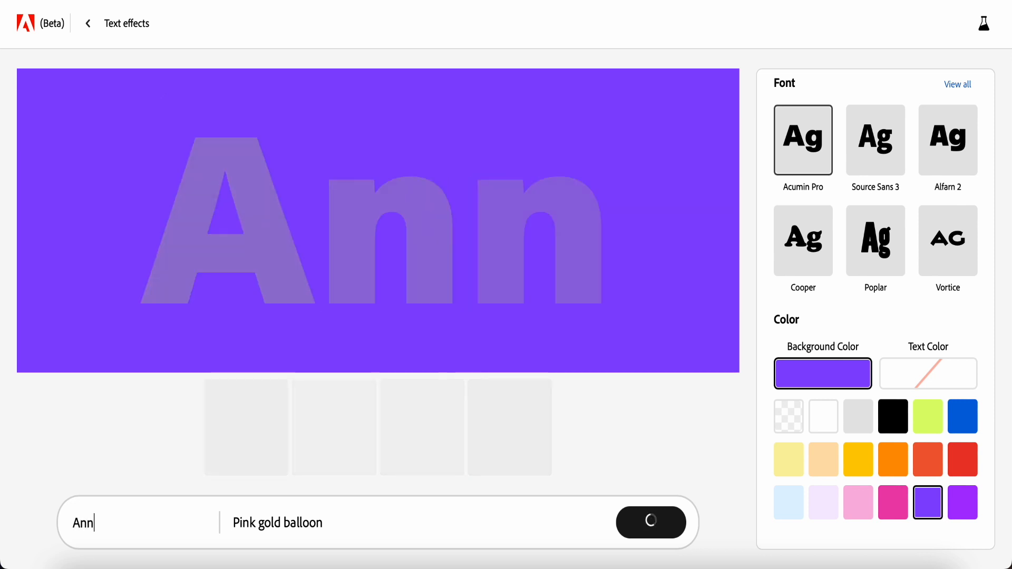
pyautogui.write('a')
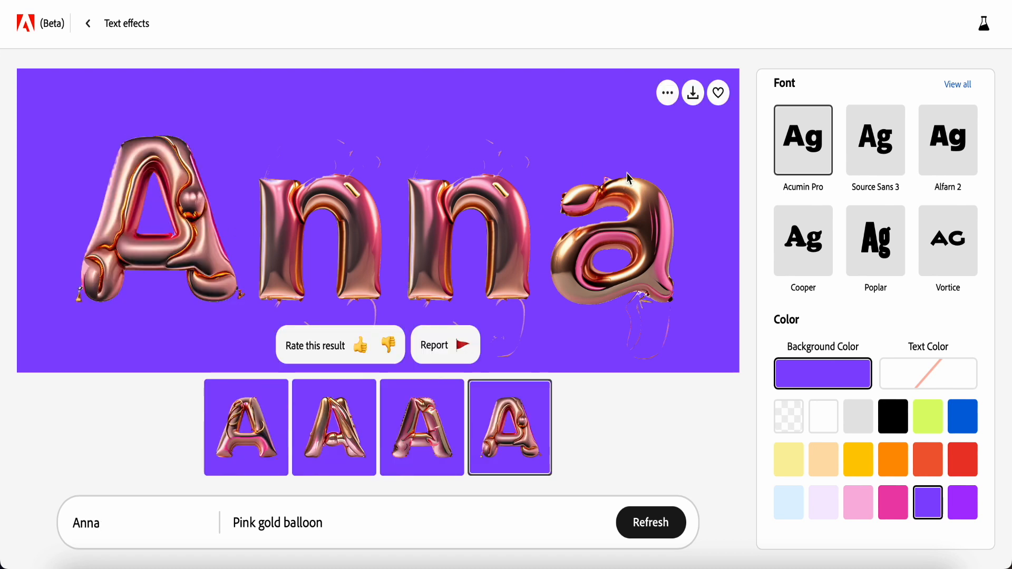
# Download the balloon lettering with Content Credentials and stop the transparency notice from showing again
pyautogui.click(693, 94)
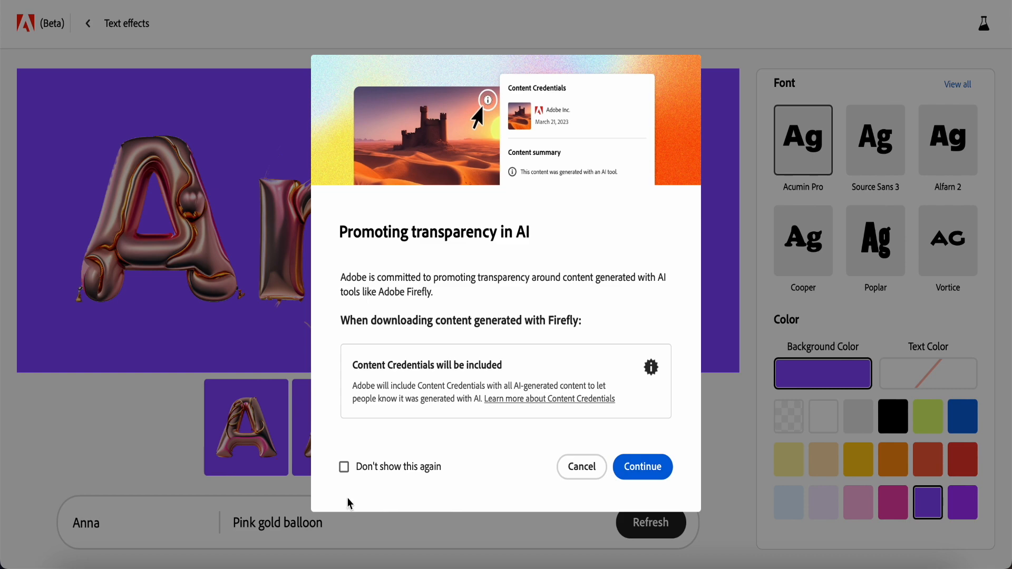
pyautogui.click(343, 471)
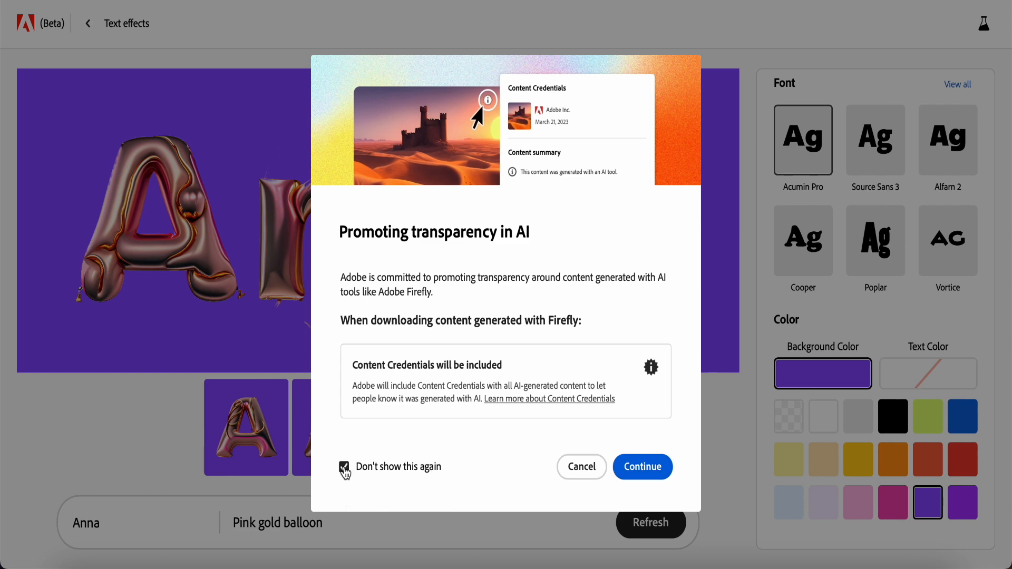
pyautogui.click(641, 470)
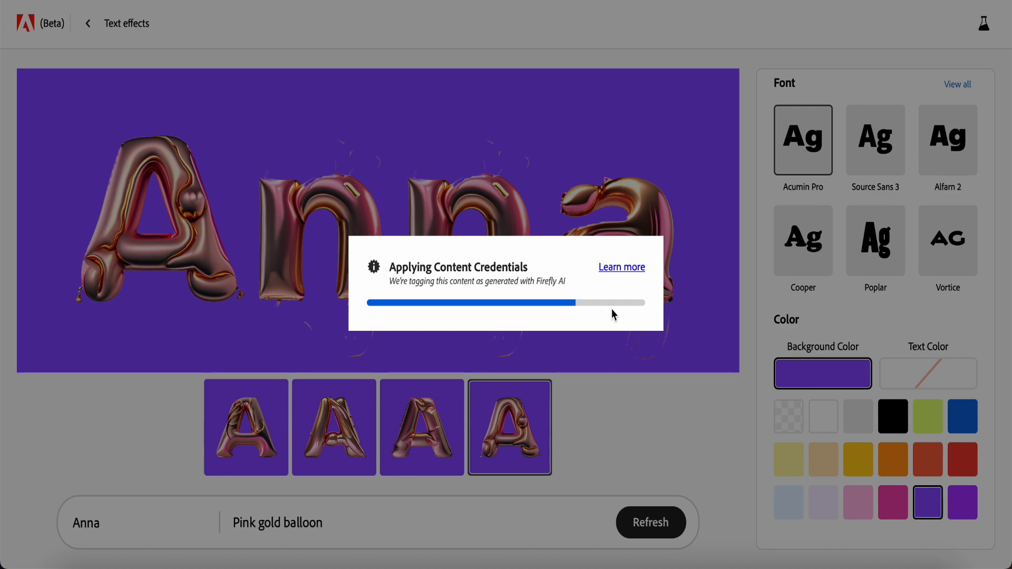
pyautogui.click(632, 300)
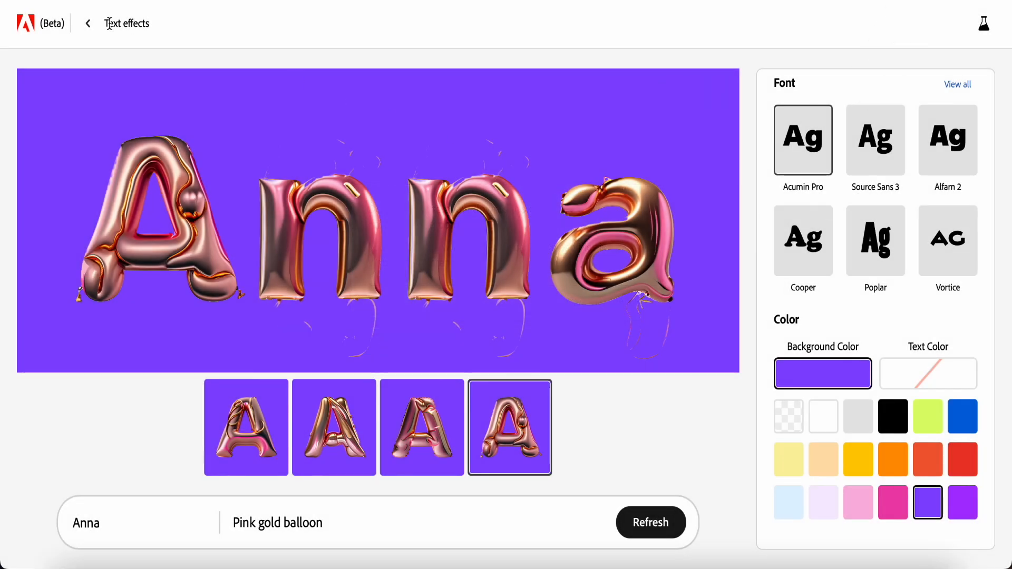
# Return to the home page and open the Generative recolor tool
pyautogui.click(87, 23)
pyautogui.click(90, 25)
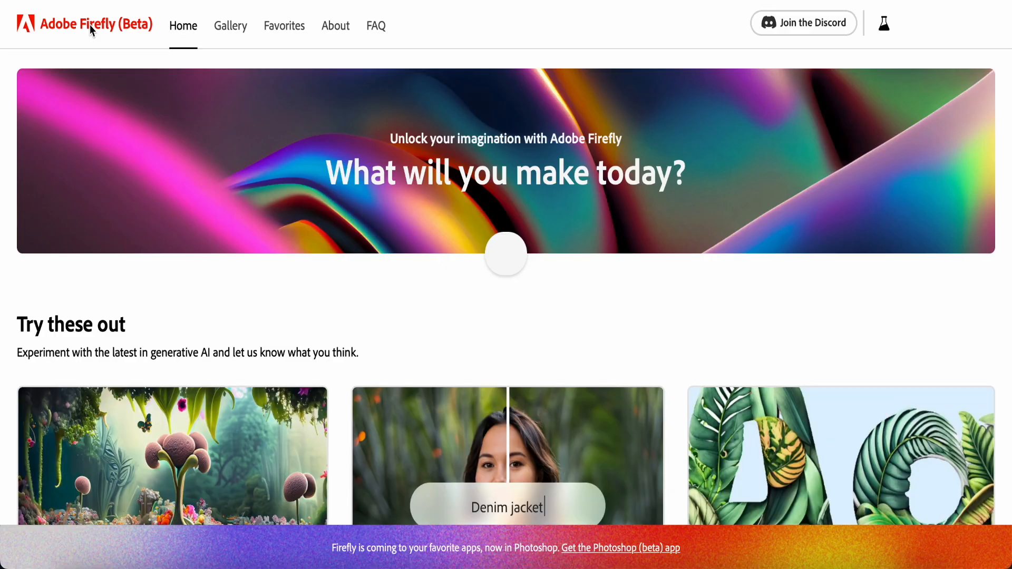
pyautogui.scroll(-7, 367, 293)
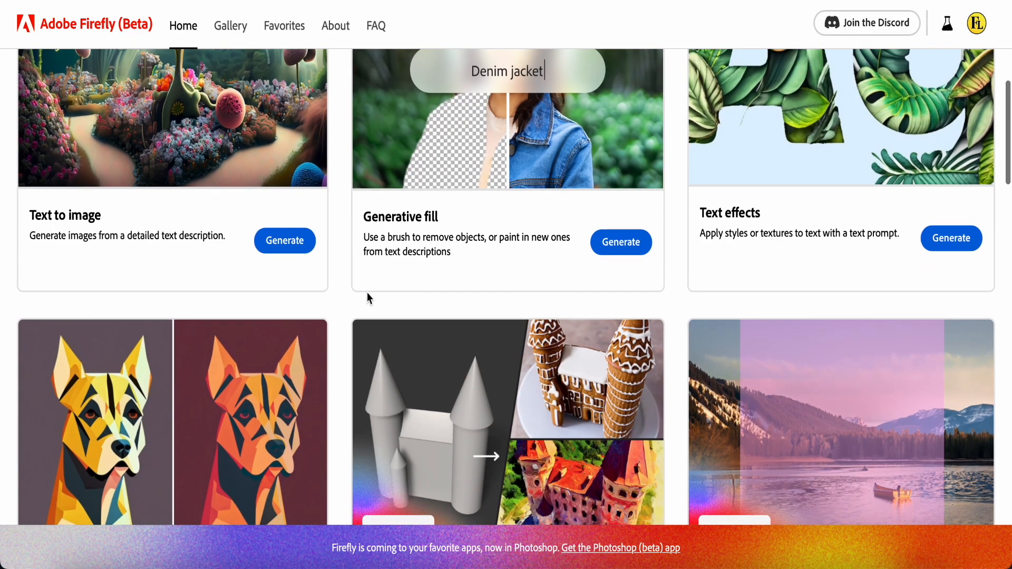
pyautogui.scroll(-3, 380, 301)
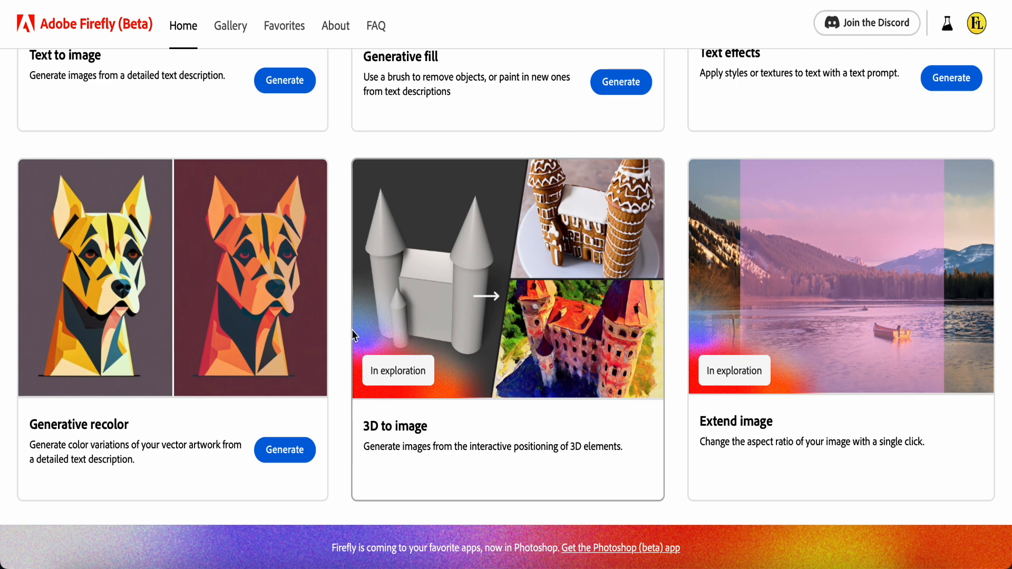
pyautogui.click(260, 464)
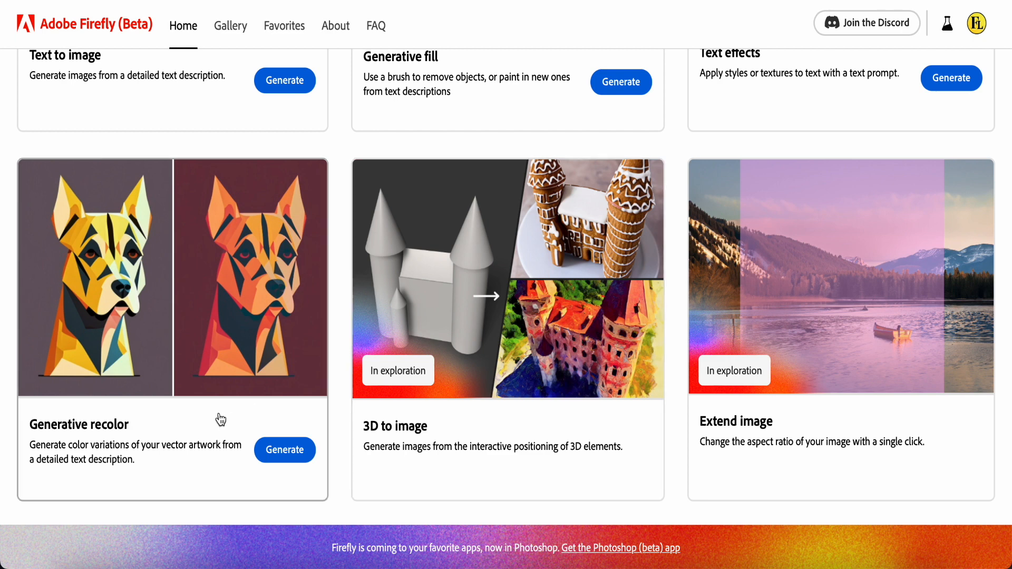
pyautogui.click(287, 456)
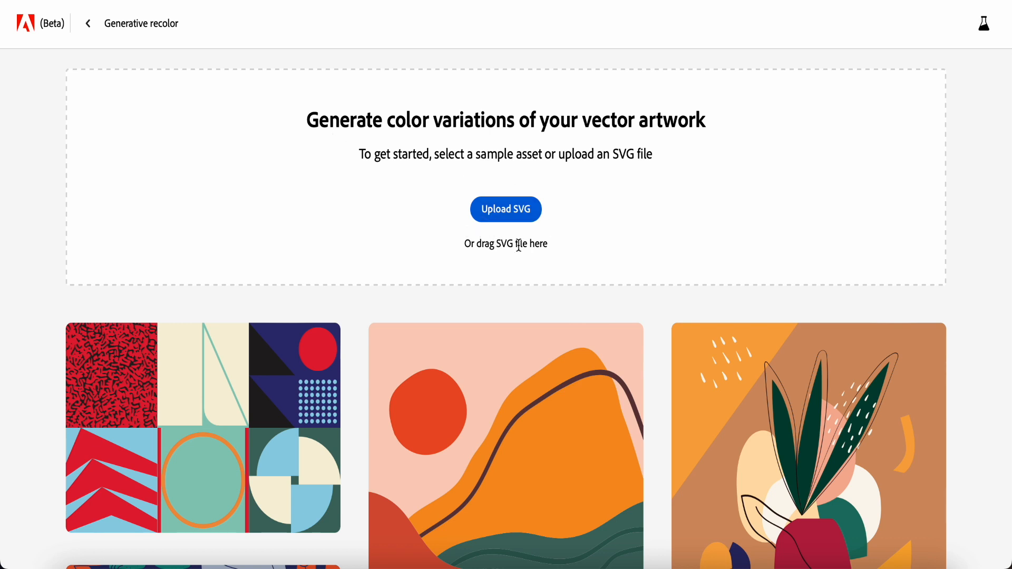
# Browse the sample vector artworks and recolor the spotted cat illustration with its "Blue purple and green" prompt
pyautogui.scroll(-3, 524, 263)
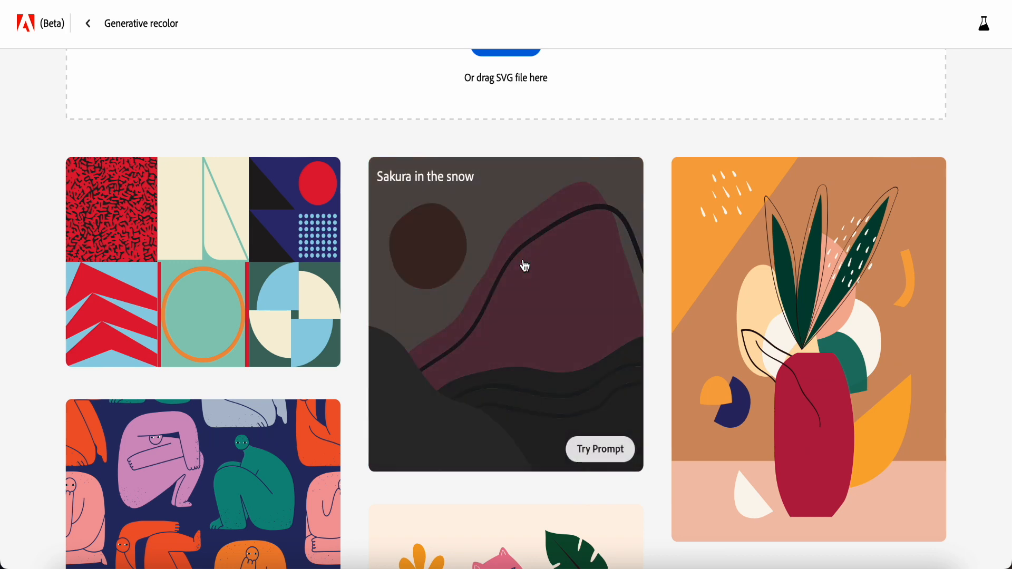
pyautogui.scroll(-1, 524, 264)
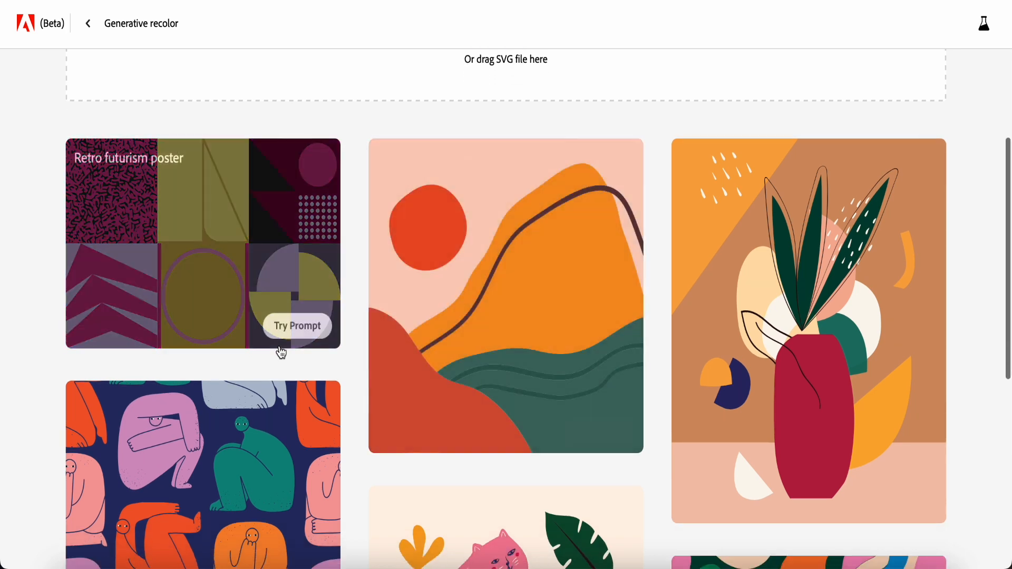
pyautogui.scroll(-3, 280, 350)
pyautogui.scroll(-7, 281, 352)
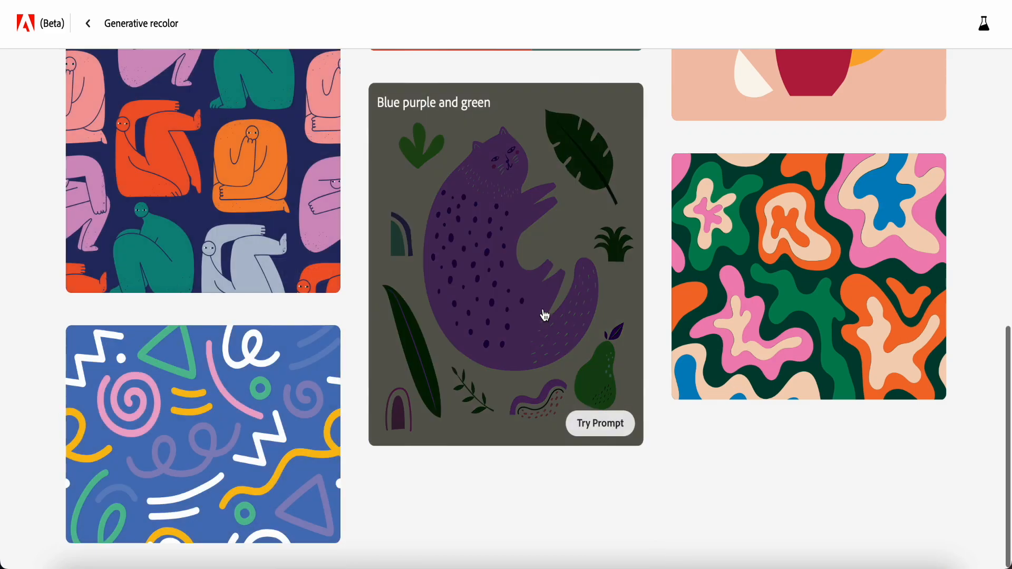
pyautogui.click(600, 424)
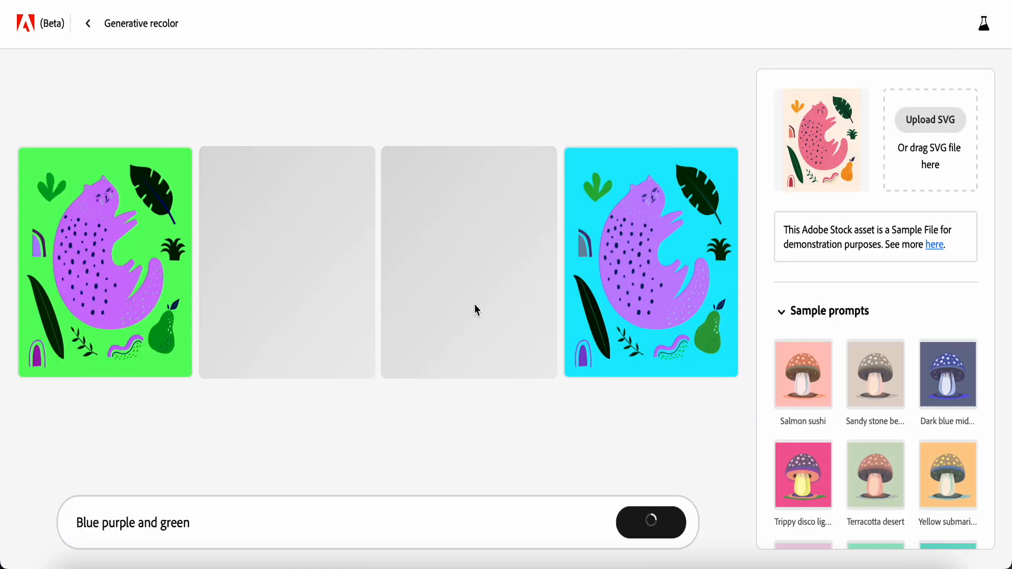
# Recolor the cat illustration with the sample prompts Salmon sushi, Sandy stone beach and finally Dark blue midnight
pyautogui.scroll(-1, 808, 353)
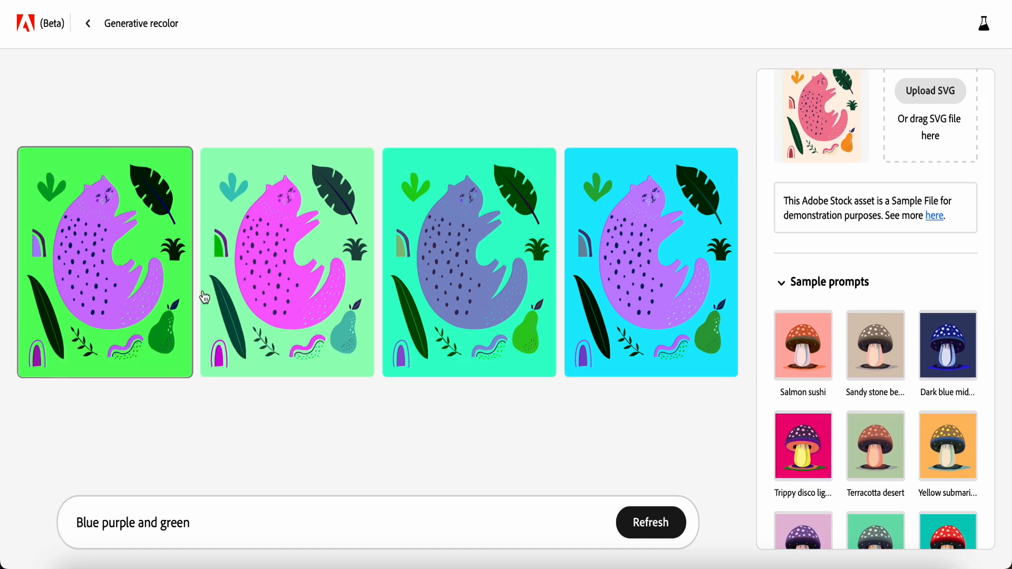
pyautogui.moveTo(255, 367)
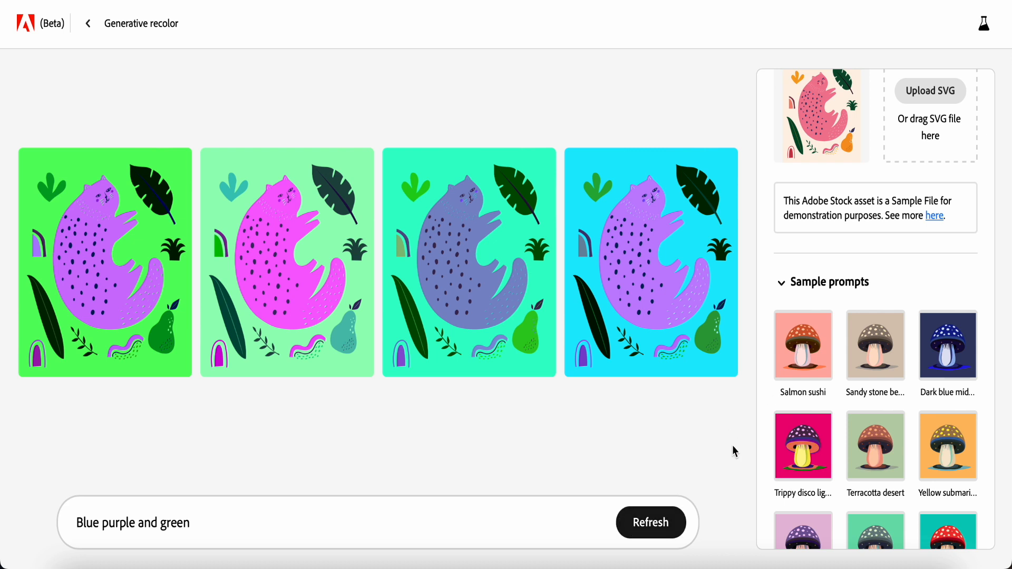
pyautogui.click(817, 359)
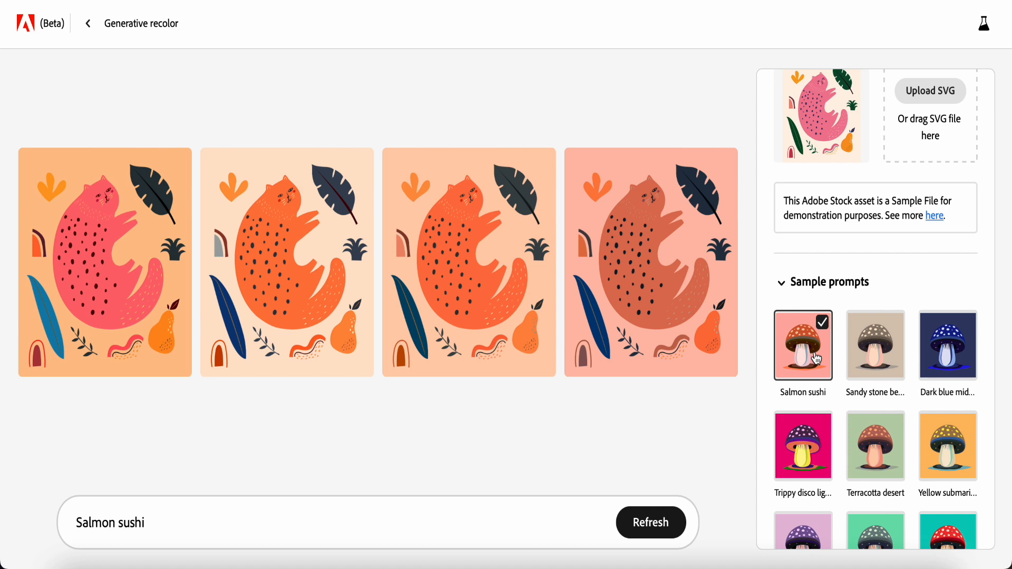
pyautogui.click(889, 351)
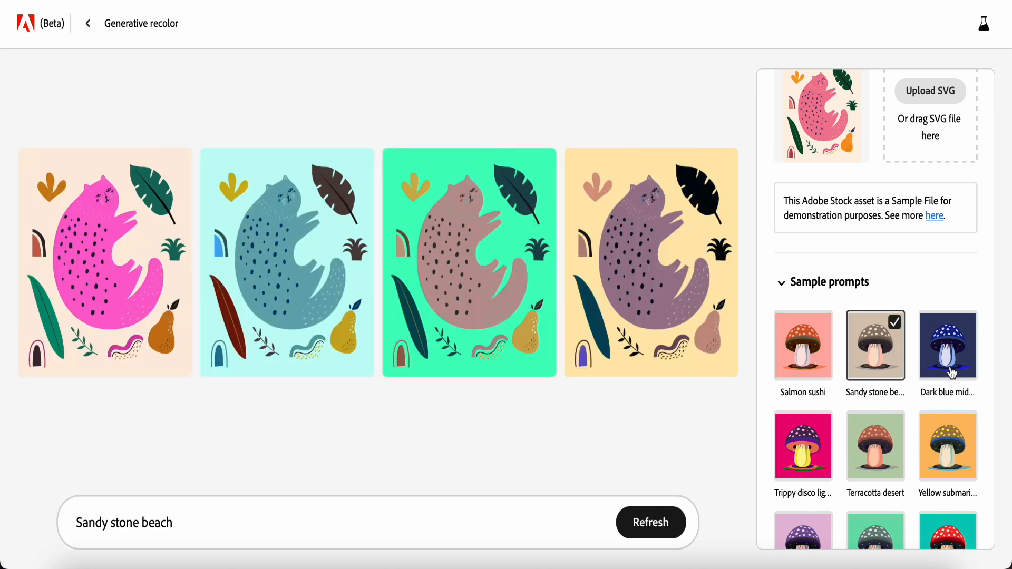
pyautogui.click(952, 373)
# Set the recolor harmony to Analogous and add the Light cerise color to the Dark blue midnight prompt
pyautogui.scroll(-5, 938, 422)
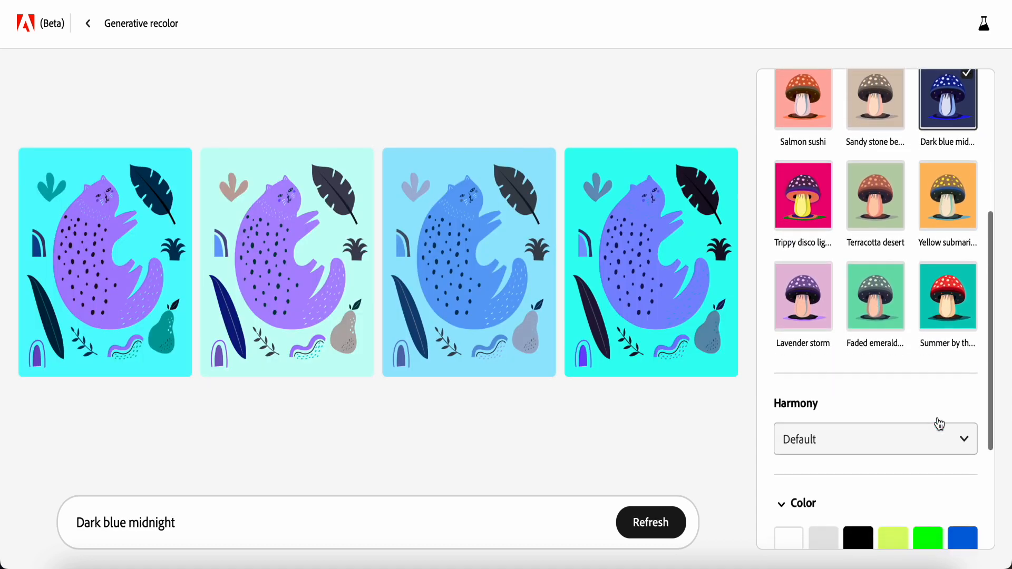
pyautogui.scroll(-4, 939, 423)
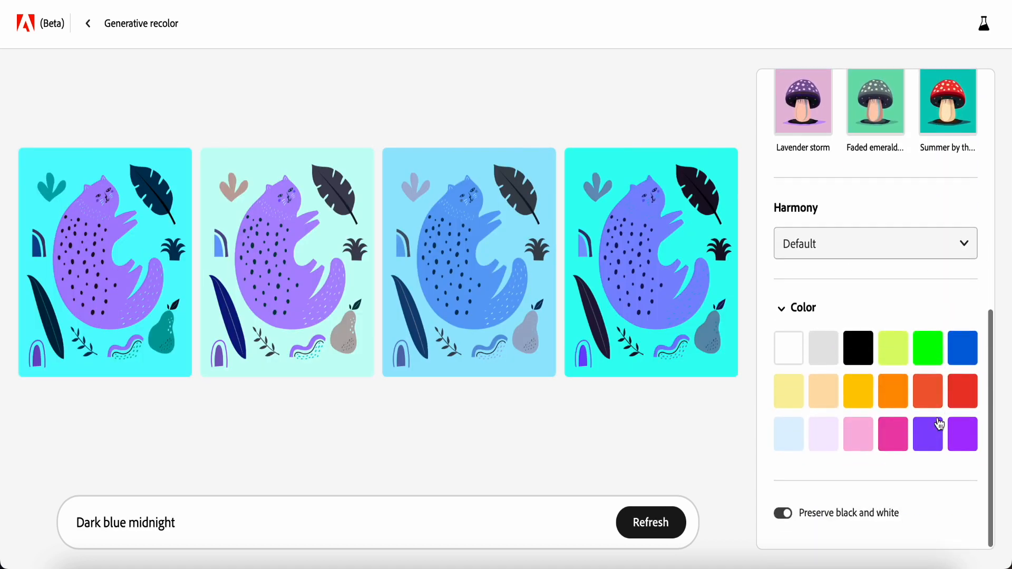
pyautogui.click(965, 257)
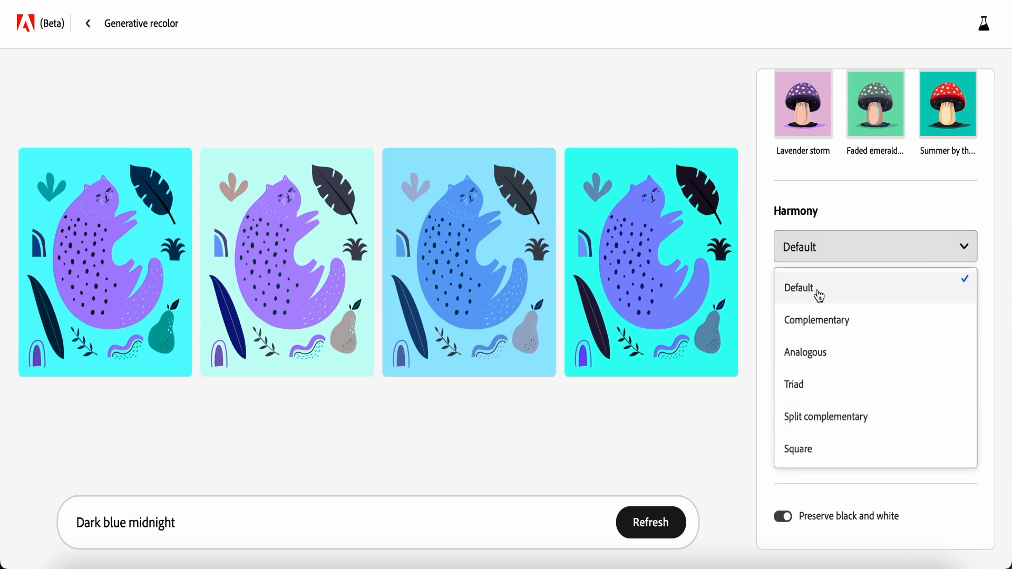
pyautogui.click(828, 362)
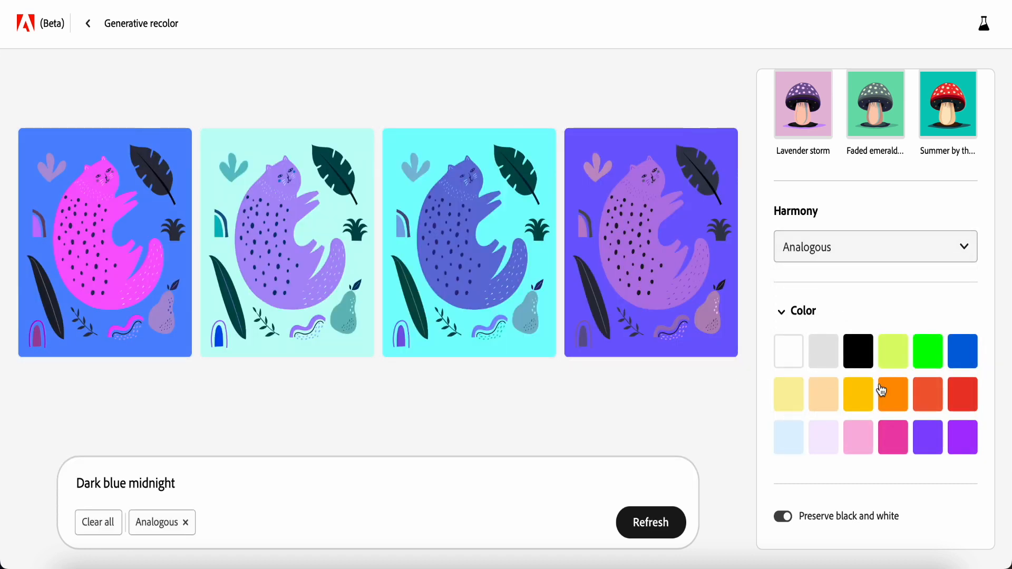
pyautogui.click(859, 447)
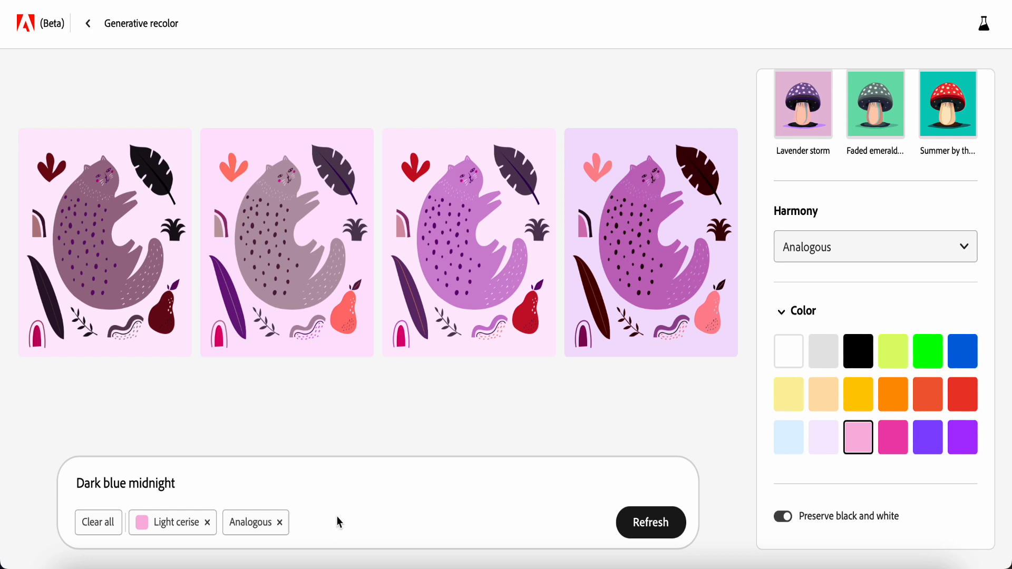
# Shuffle the colors of the fourth recolored cat variation
pyautogui.scroll(5, 875, 226)
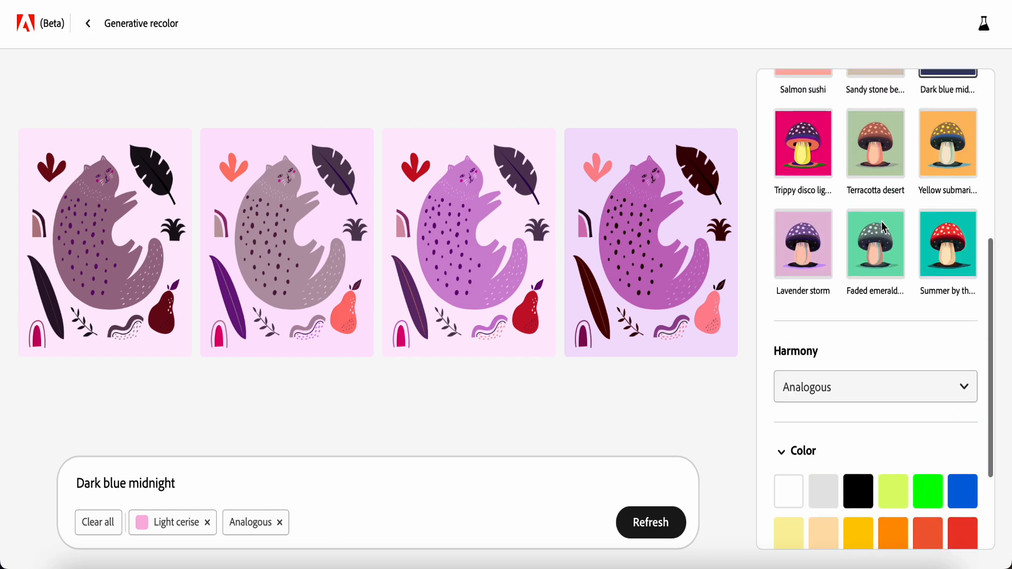
pyautogui.scroll(-5, 838, 245)
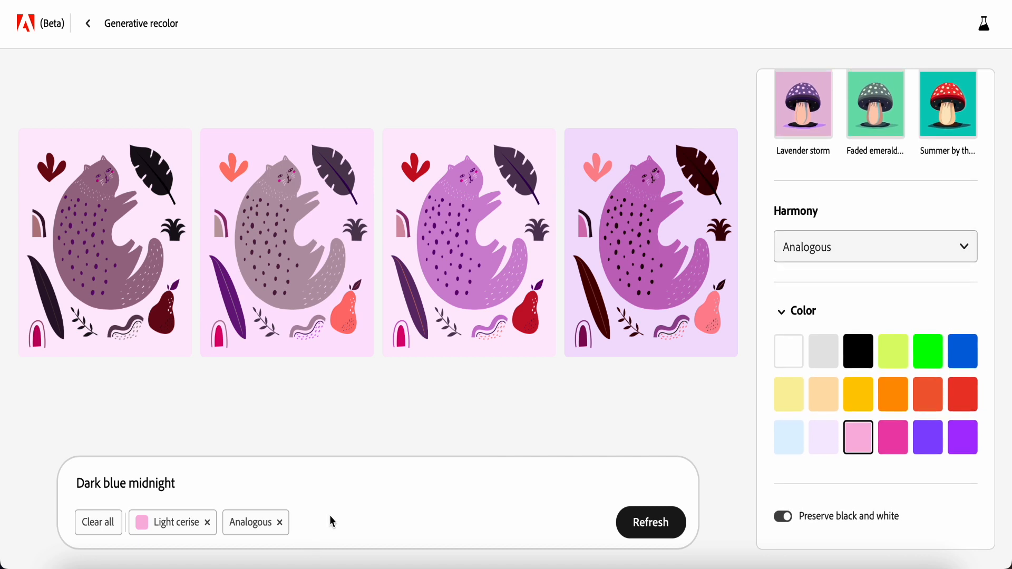
pyautogui.moveTo(630, 176)
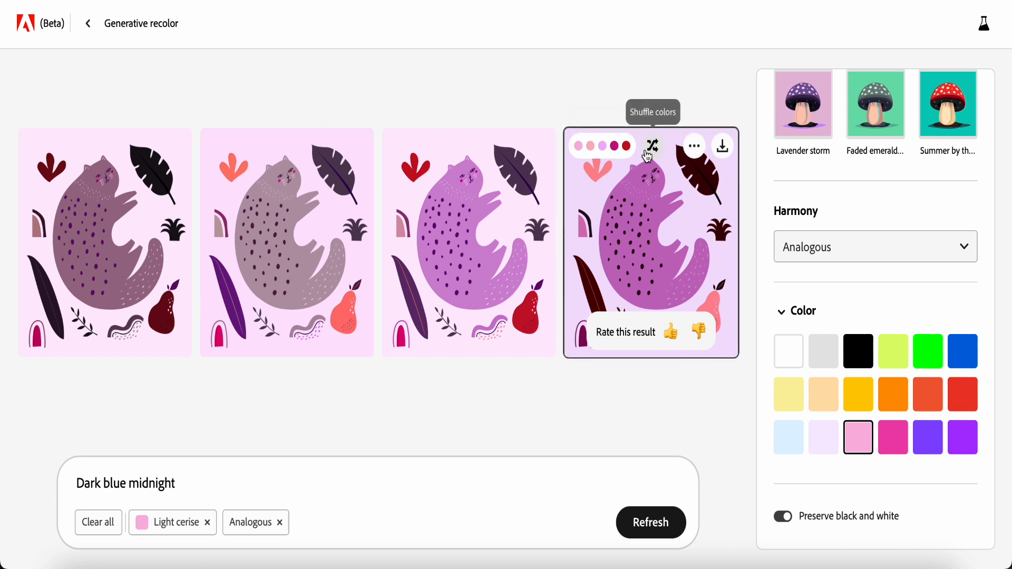
pyautogui.click(652, 147)
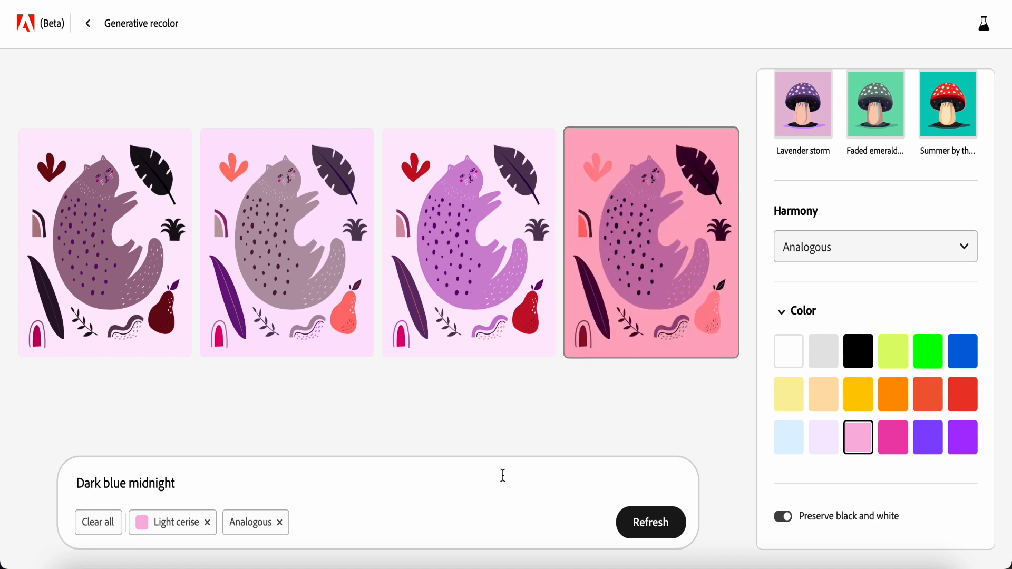
# Leave Generative recolor for the home page and look over the available and in-exploration tools
pyautogui.click(88, 24)
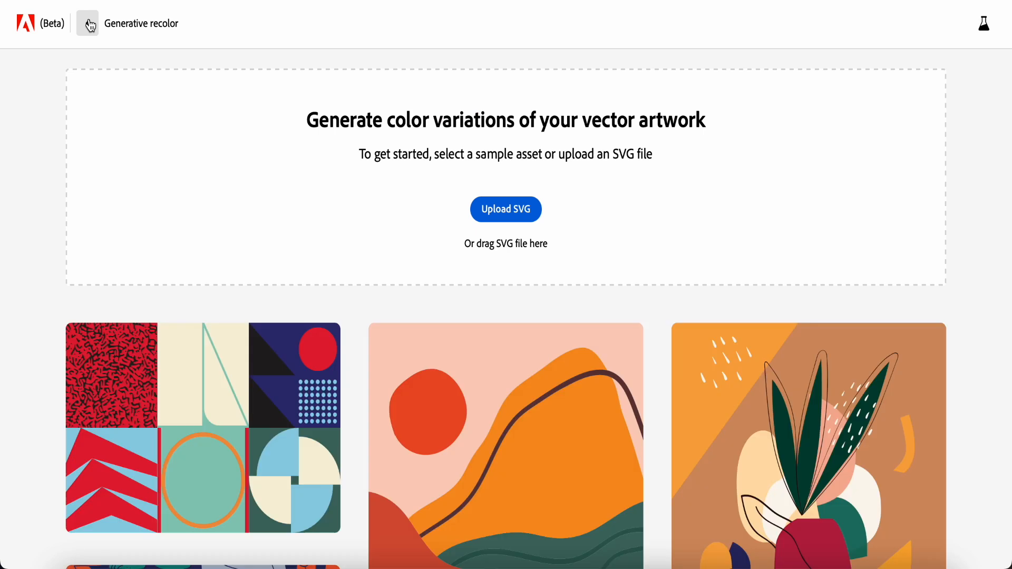
pyautogui.click(89, 25)
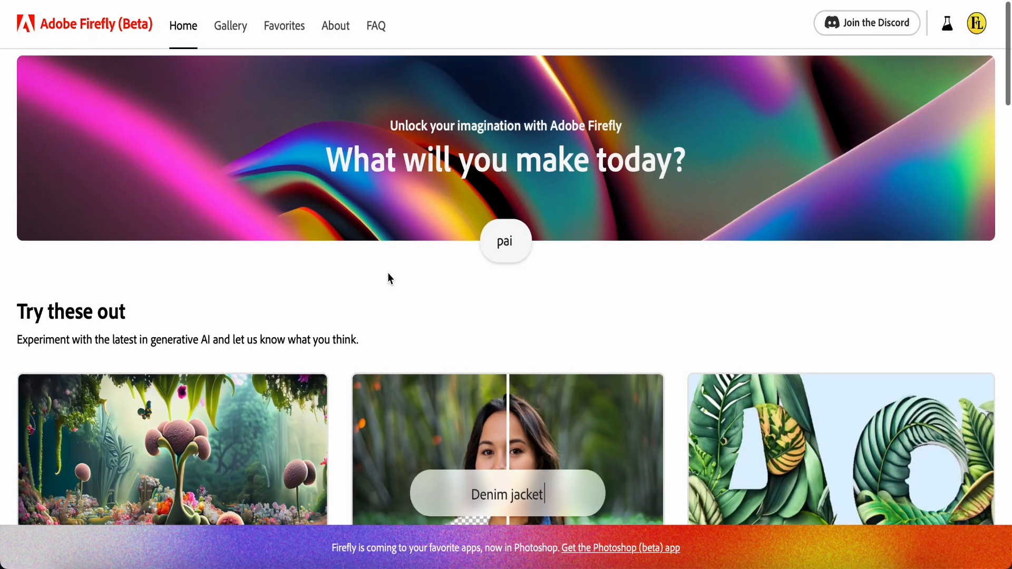
pyautogui.scroll(-5, 389, 276)
pyautogui.scroll(-10, 389, 279)
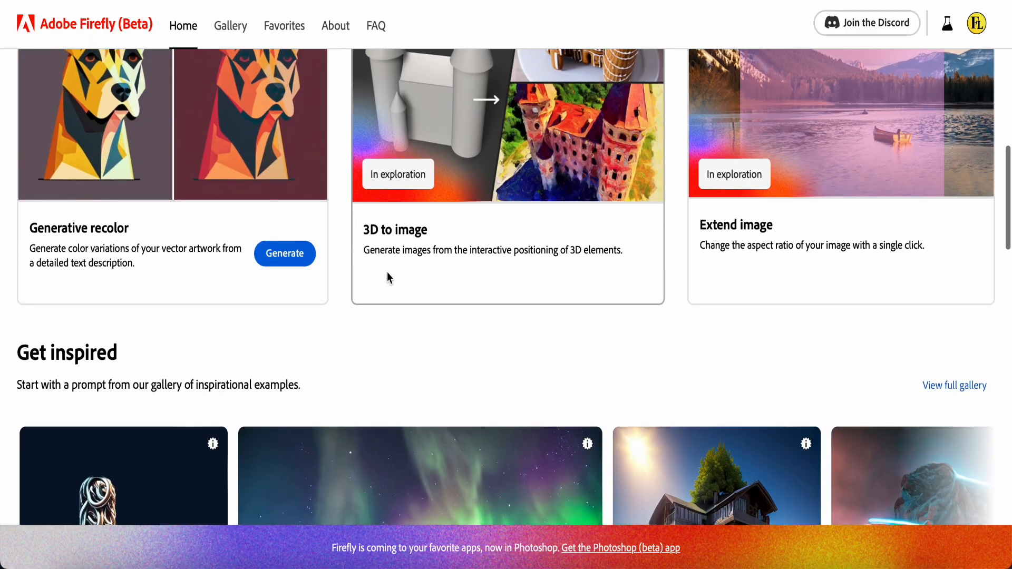
pyautogui.scroll(7, 386, 272)
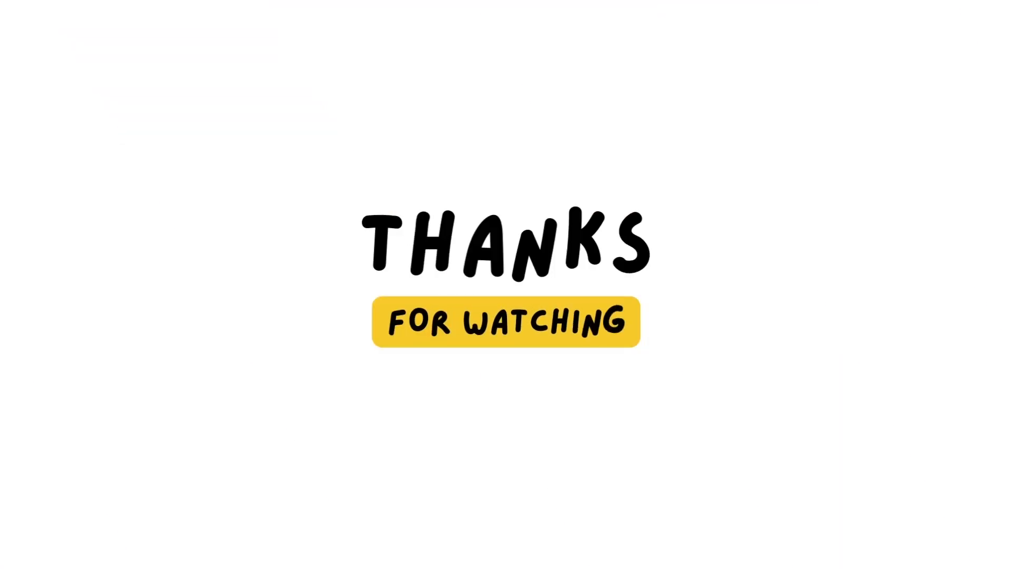